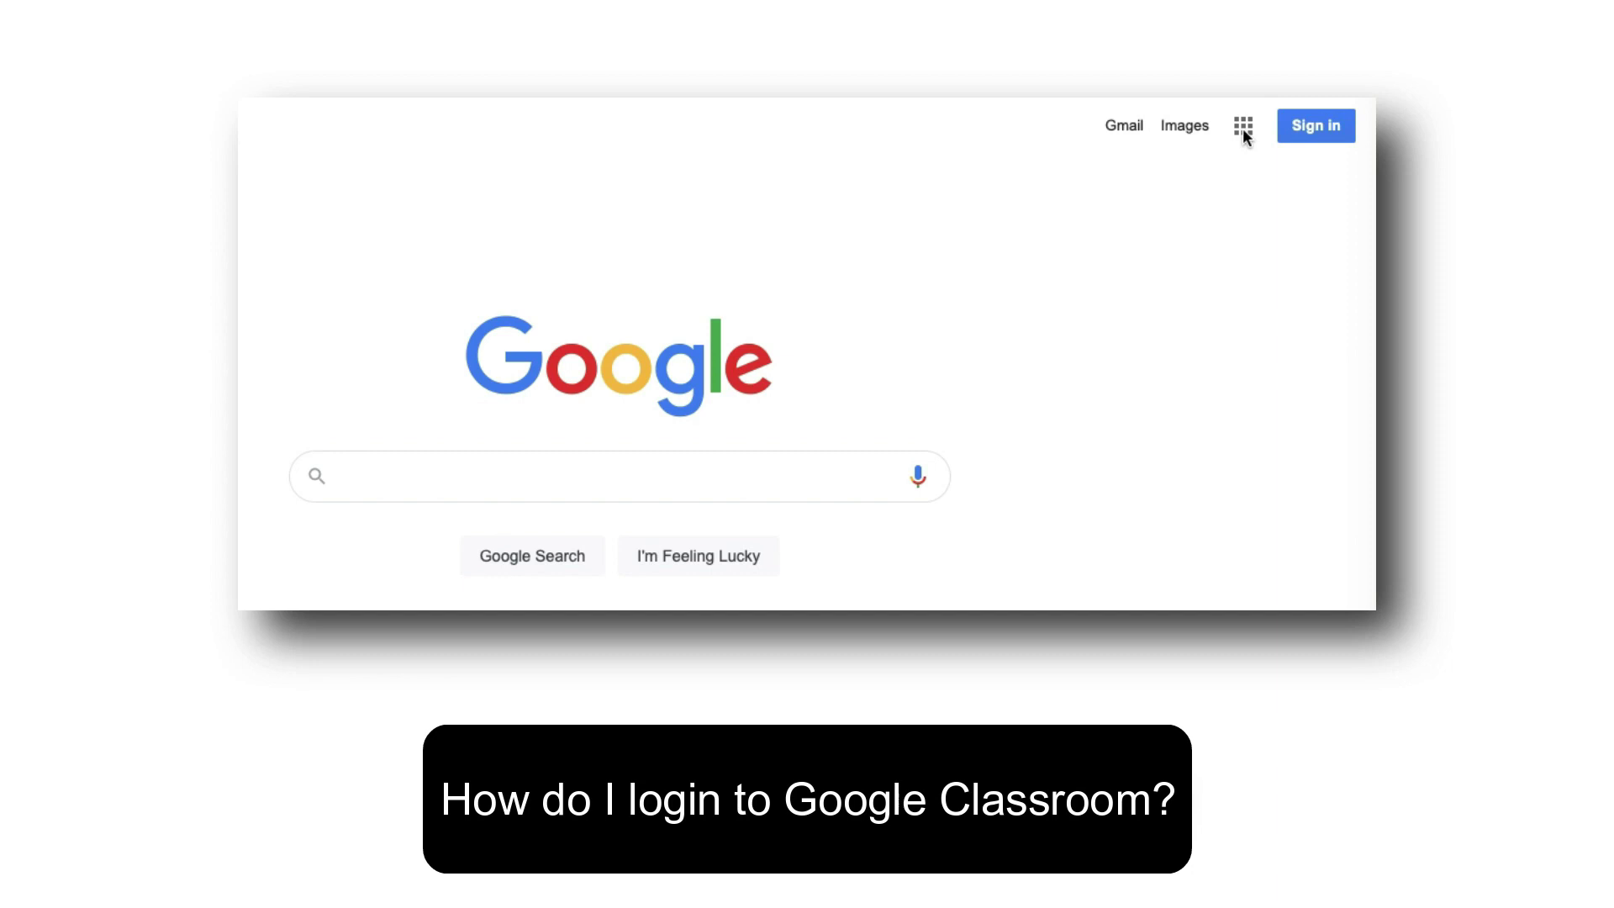
Browse the Google apps list, then close it
click(1244, 133)
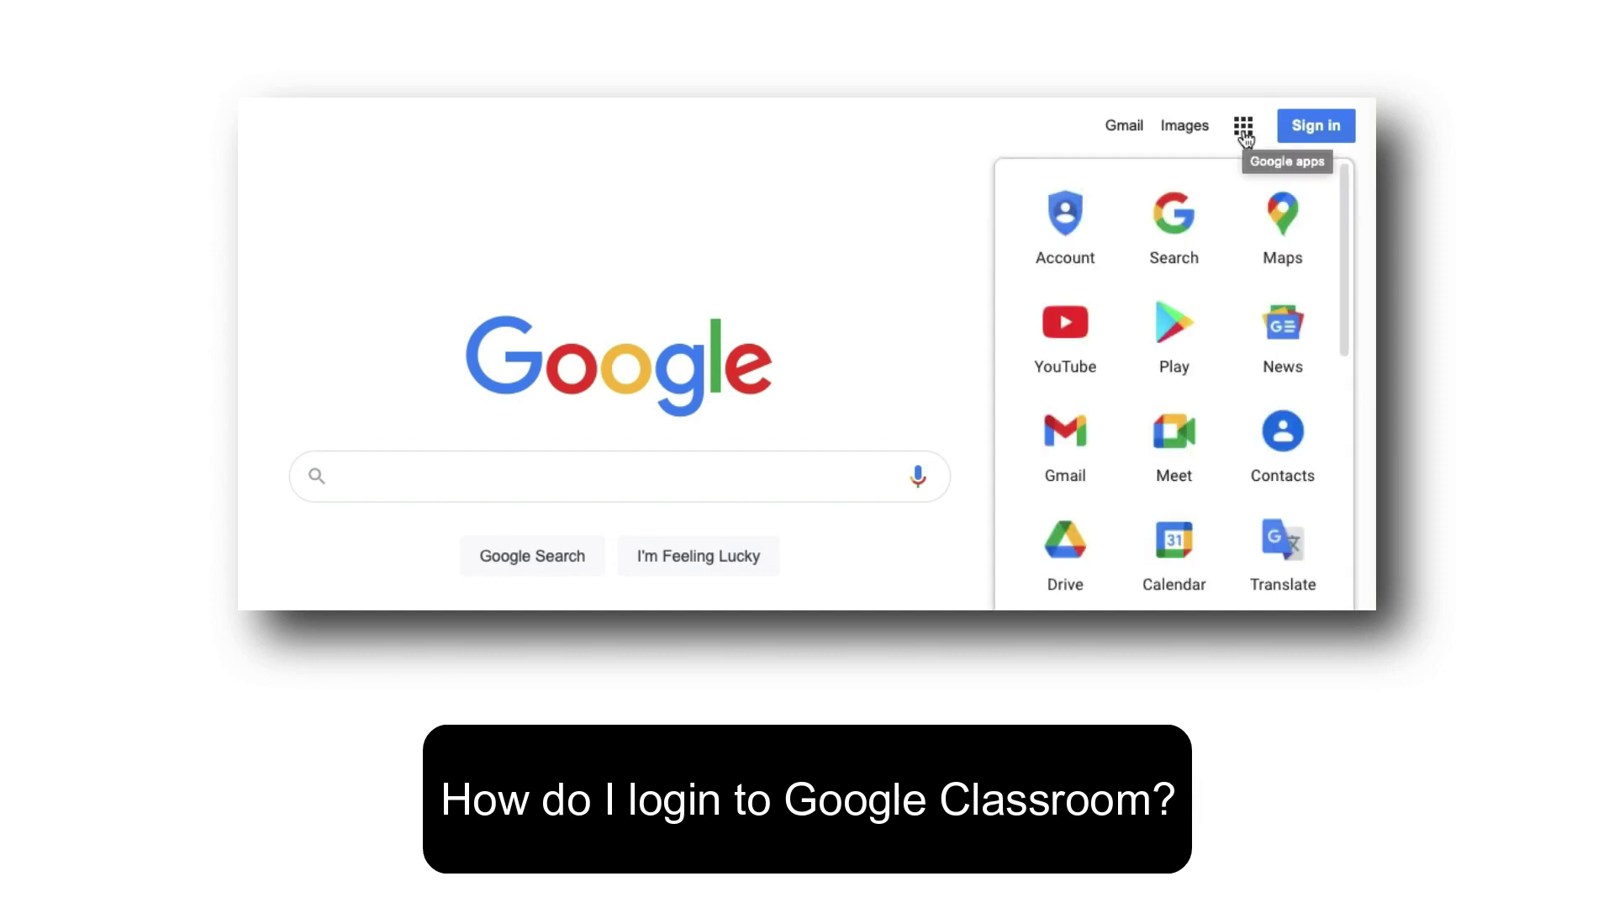
scroll(1246, 223, down, 2)
scroll(1251, 227, down, 5)
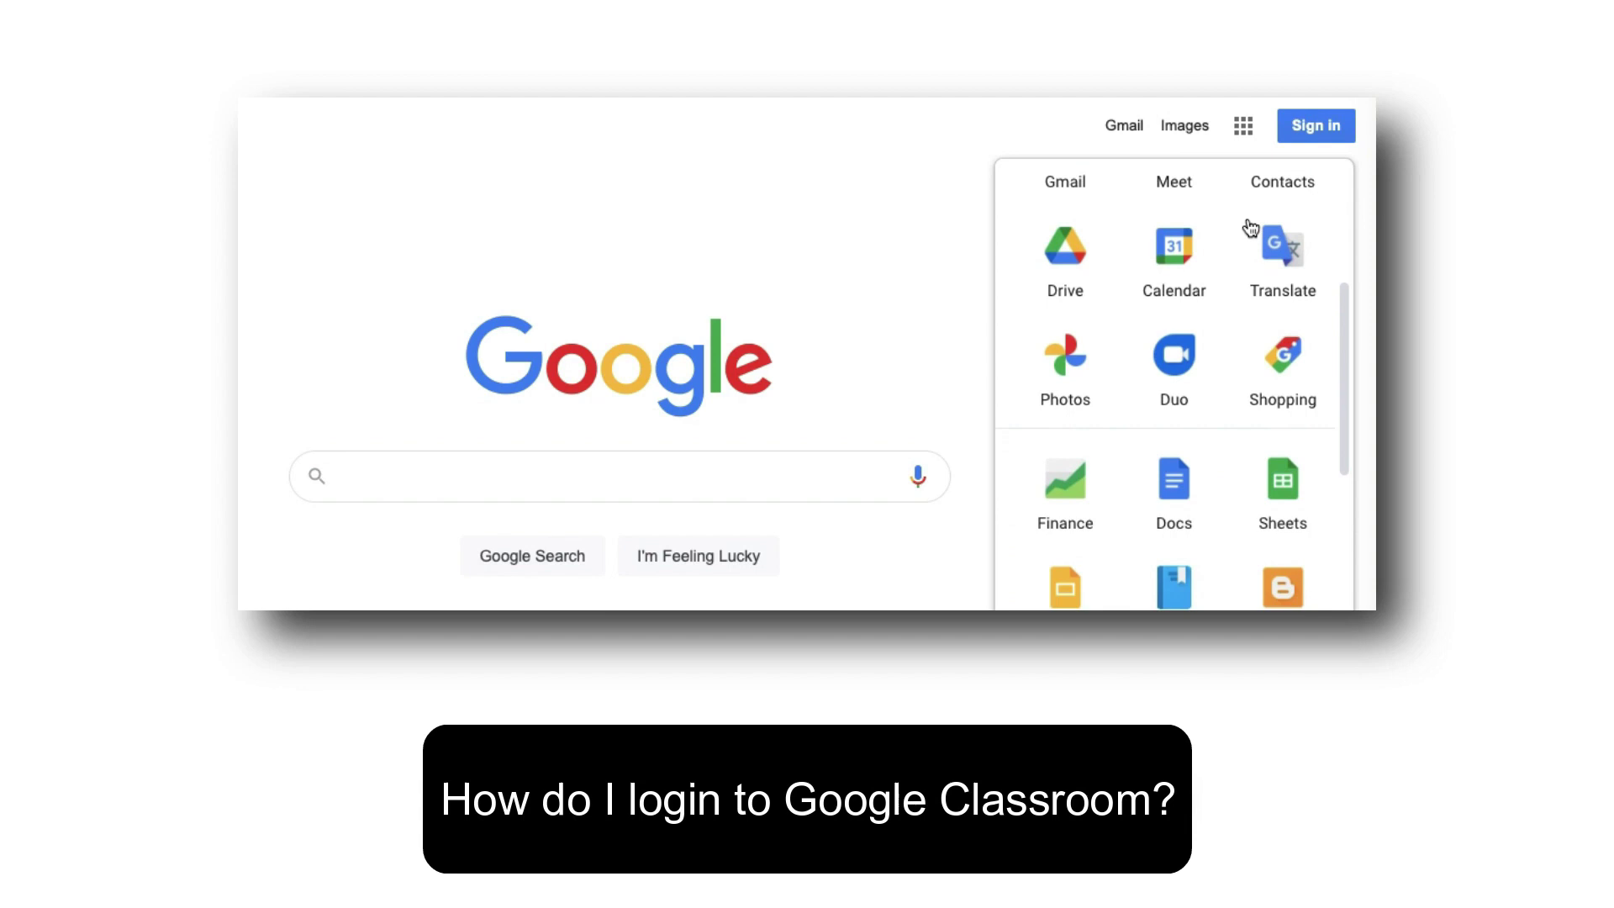
scroll(1251, 227, down, 1)
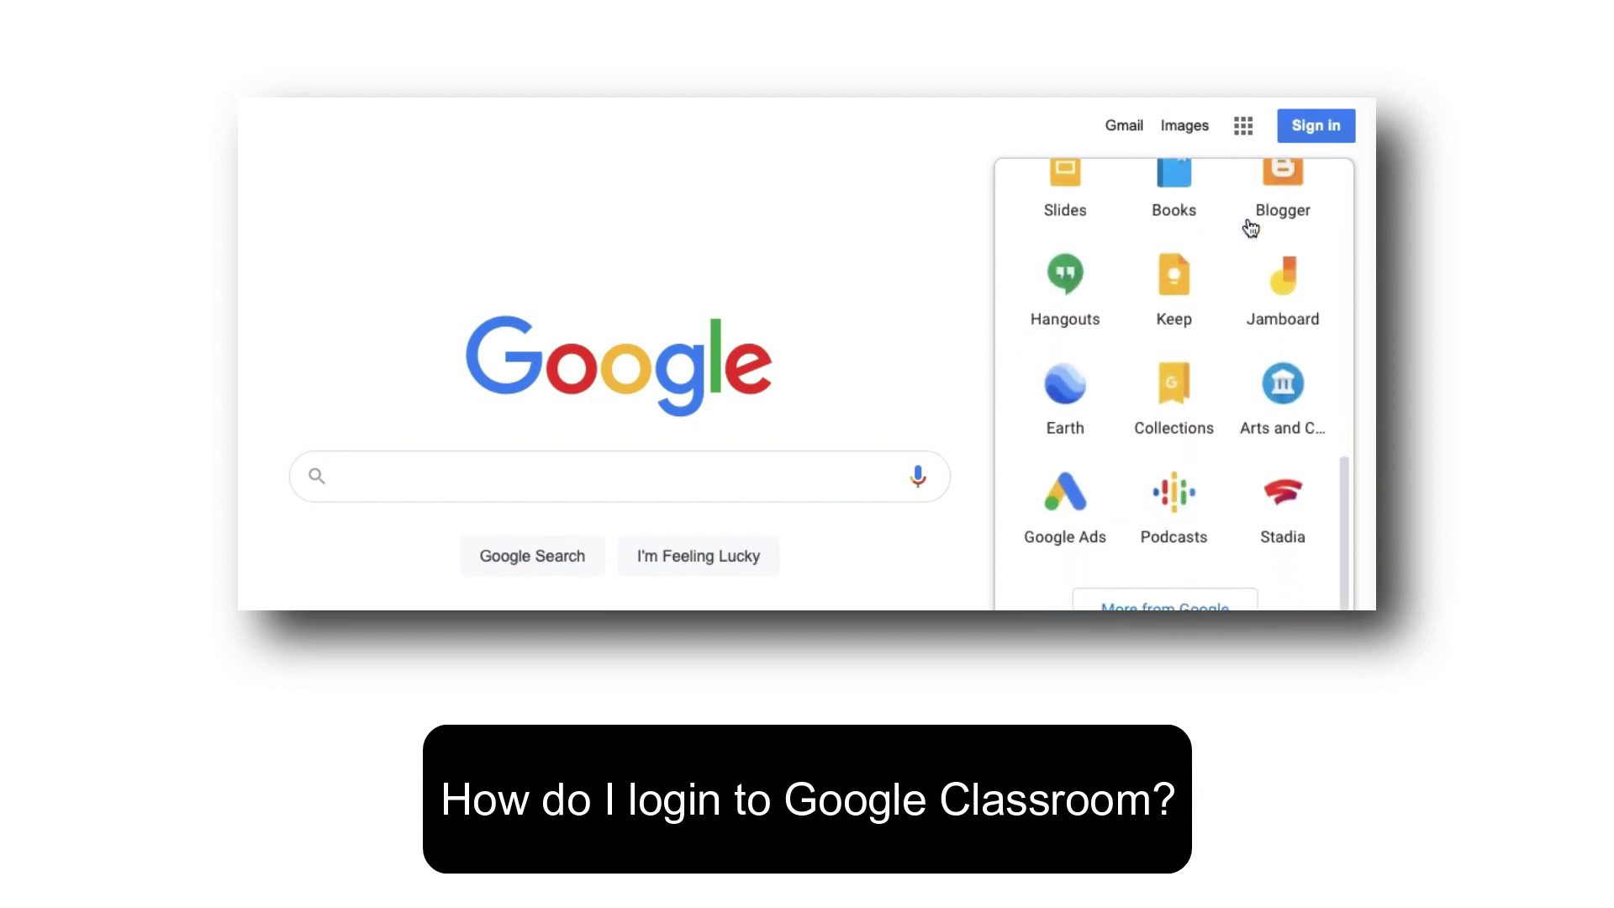
scroll(1251, 227, up, 5)
scroll(1251, 227, up, 3)
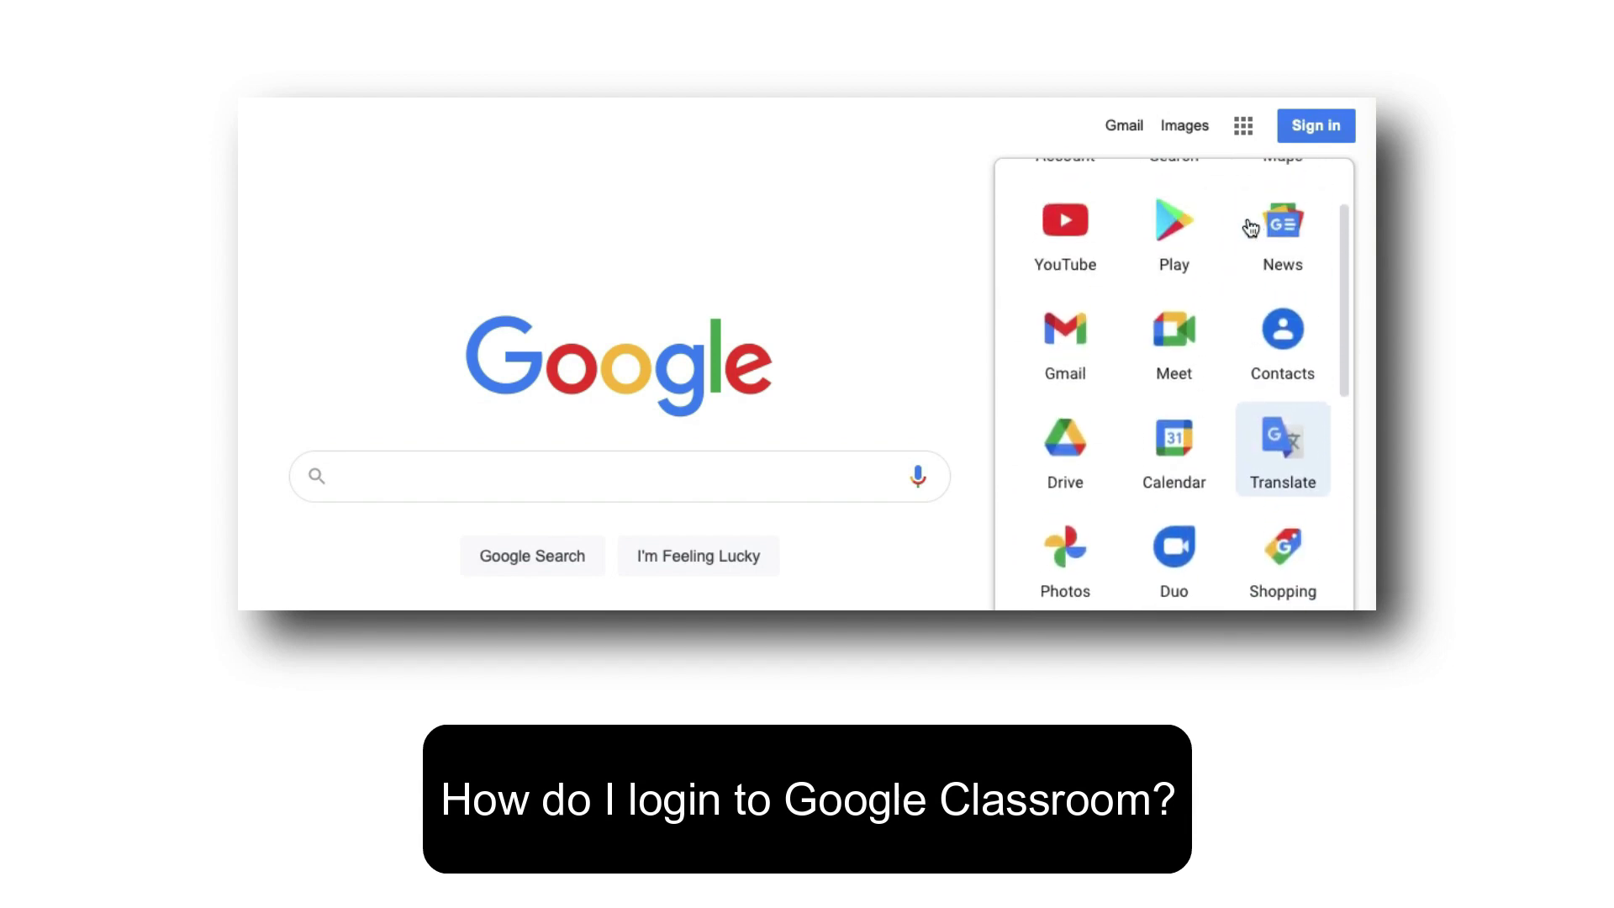
click(941, 208)
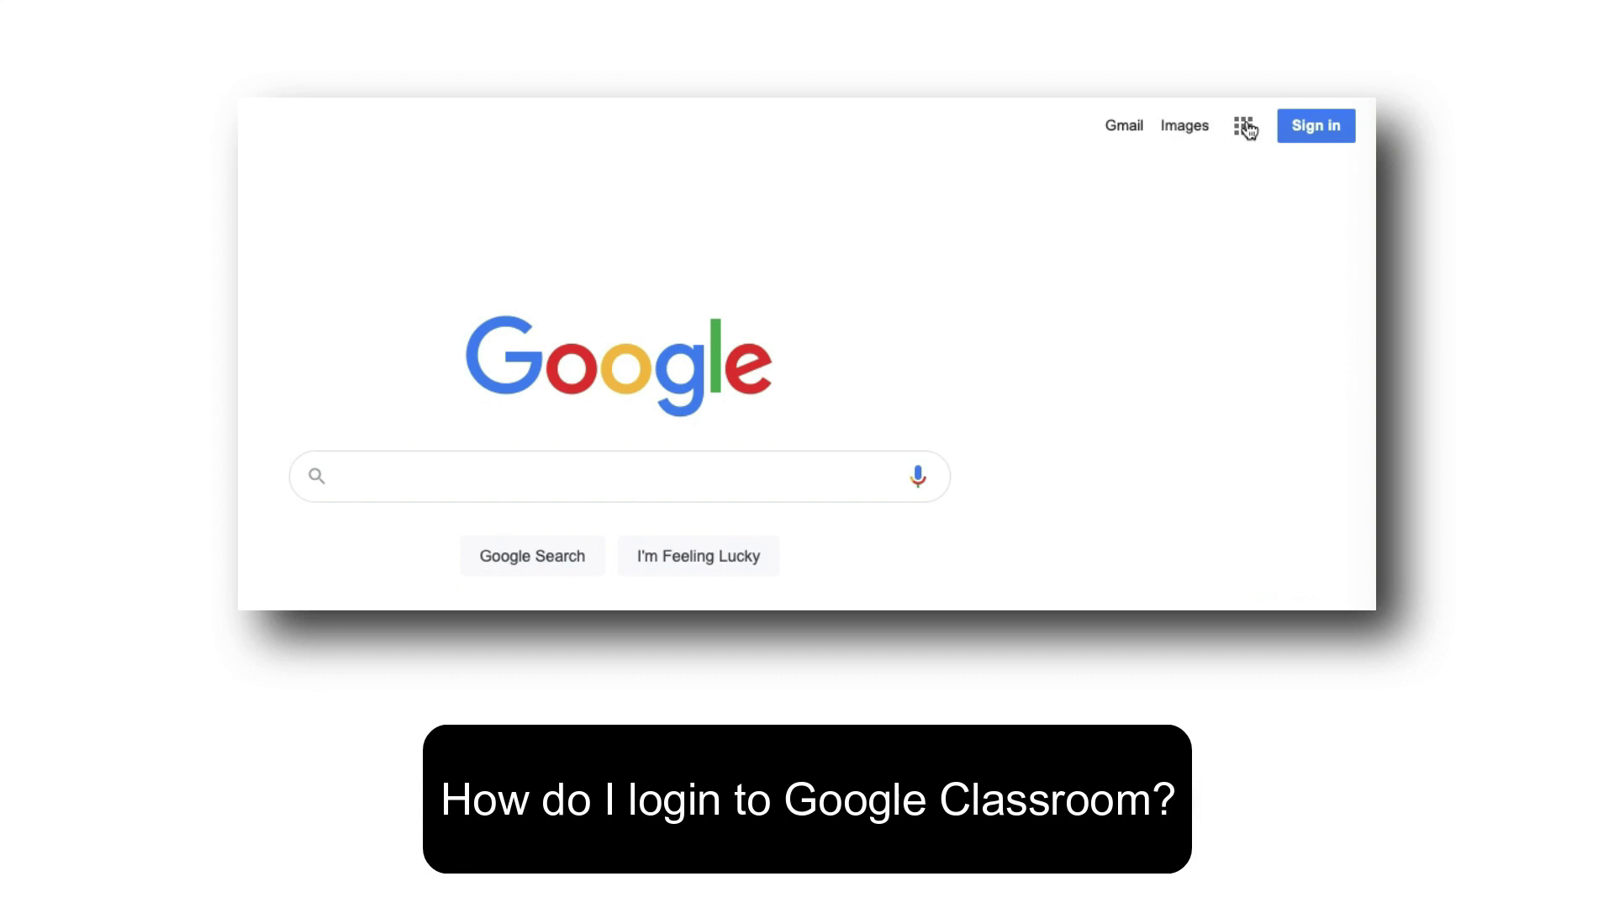
Sign in with the account e-mail, then scroll the Google apps list down to Classroom
click(1294, 128)
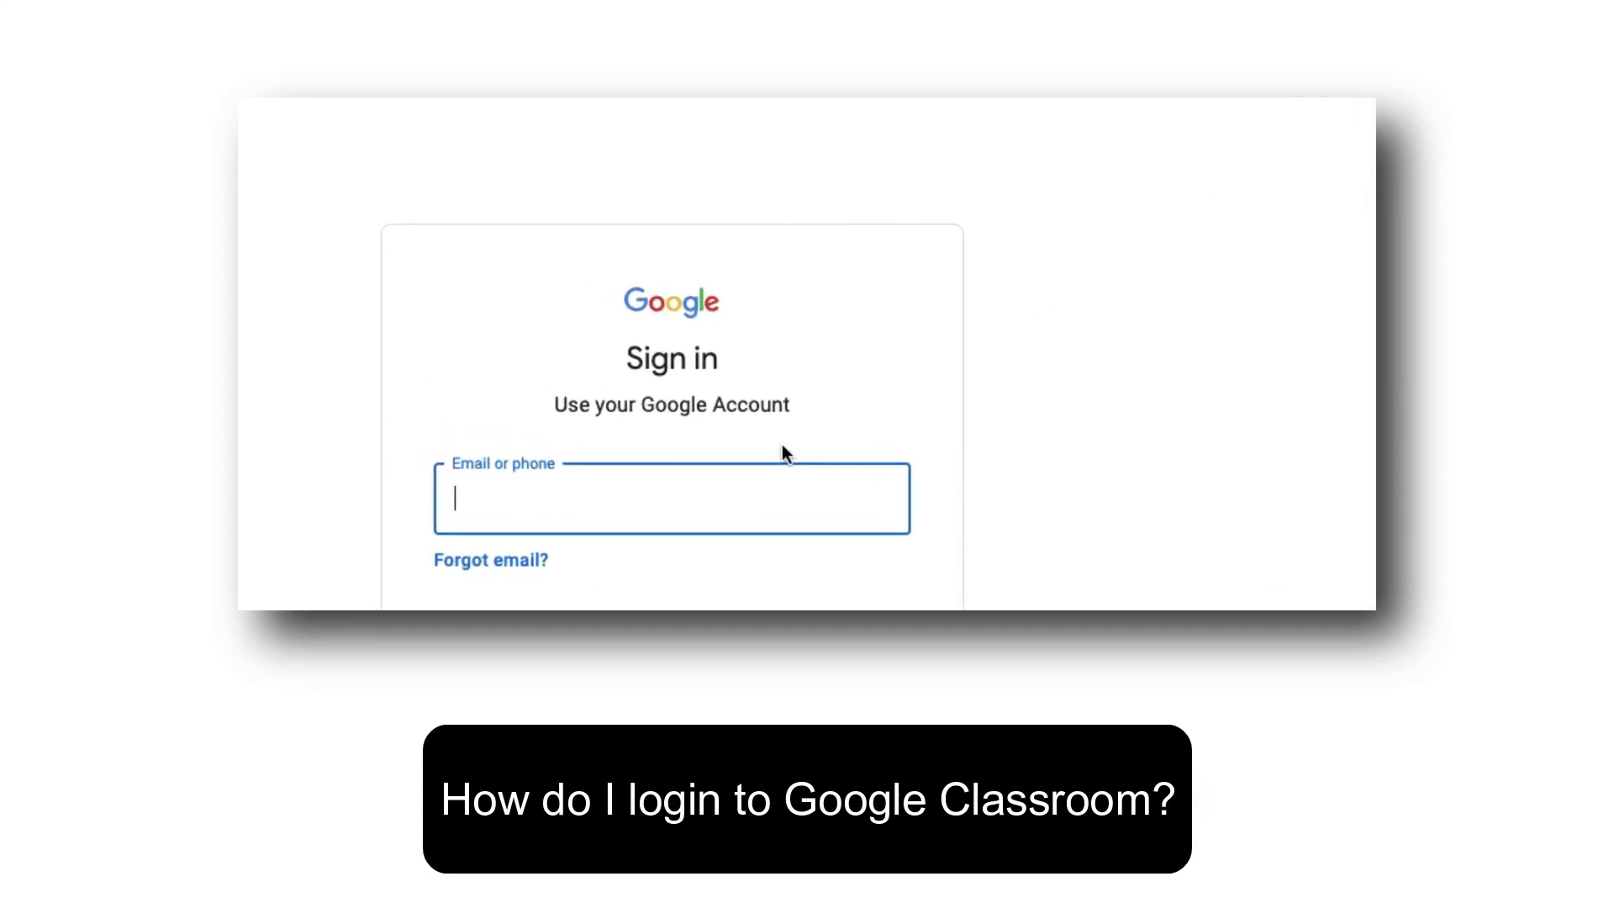
text(james)
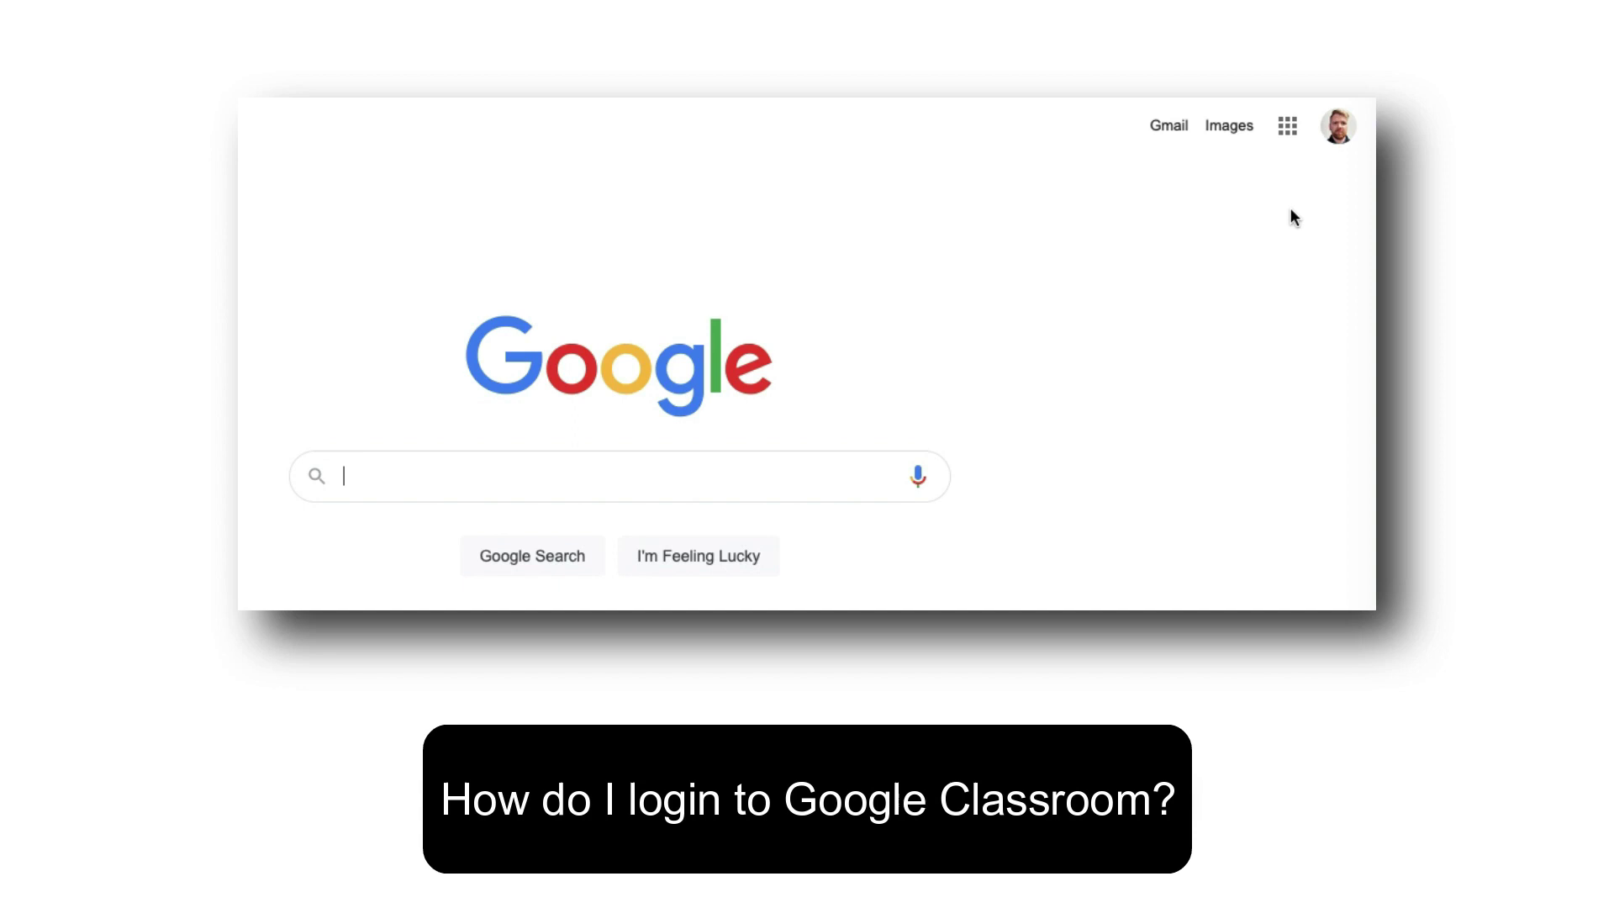
click(1289, 128)
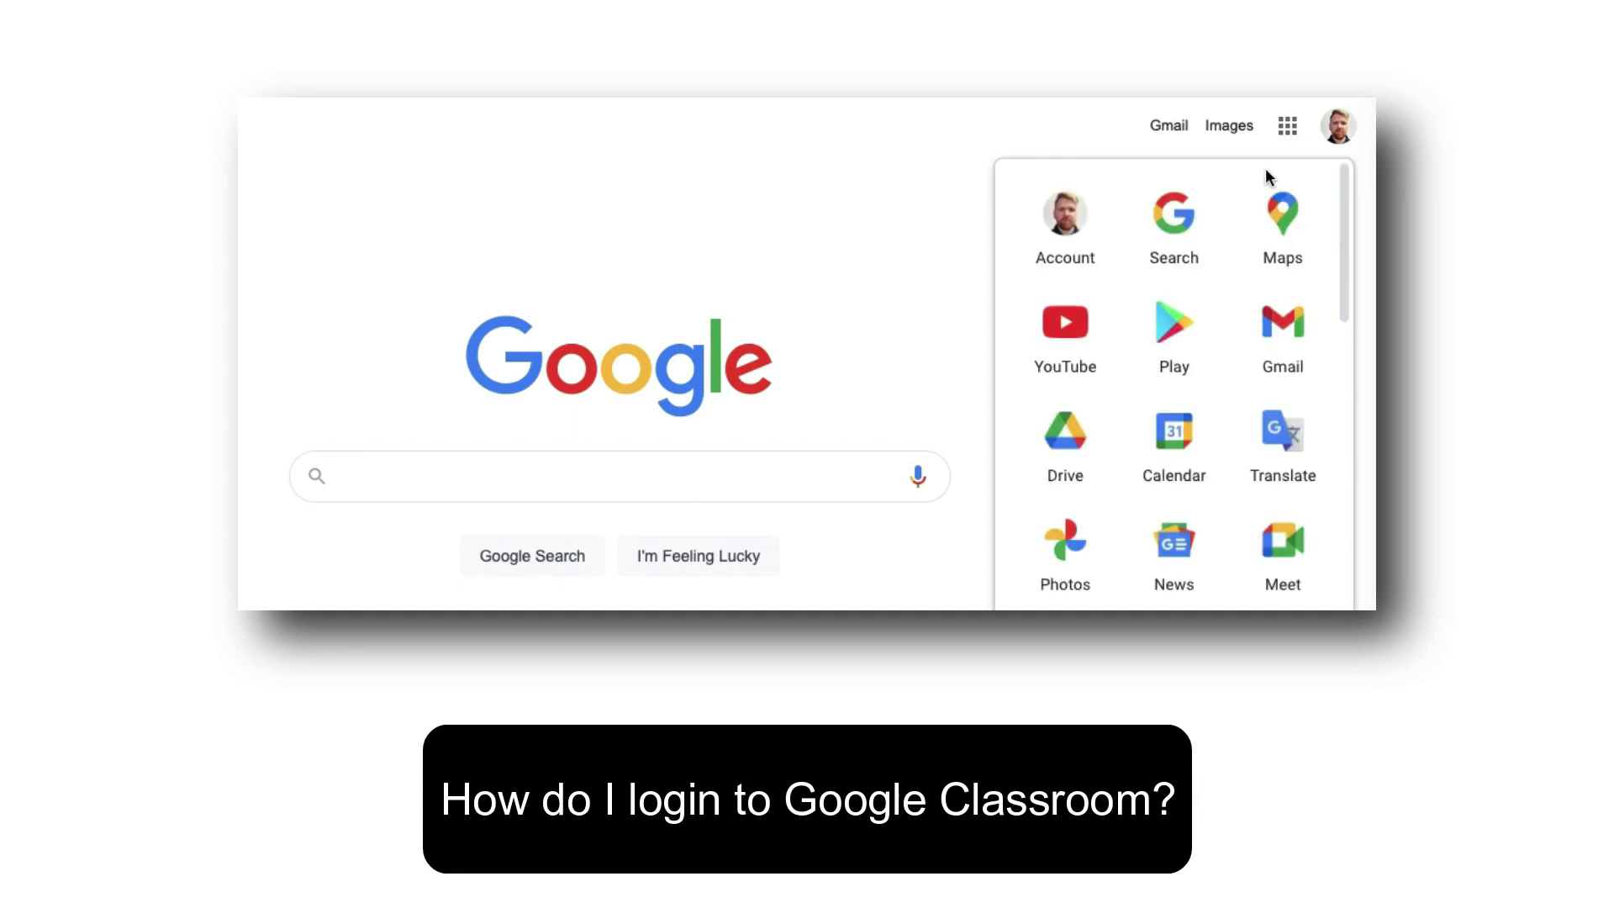
scroll(1211, 248, down, 3)
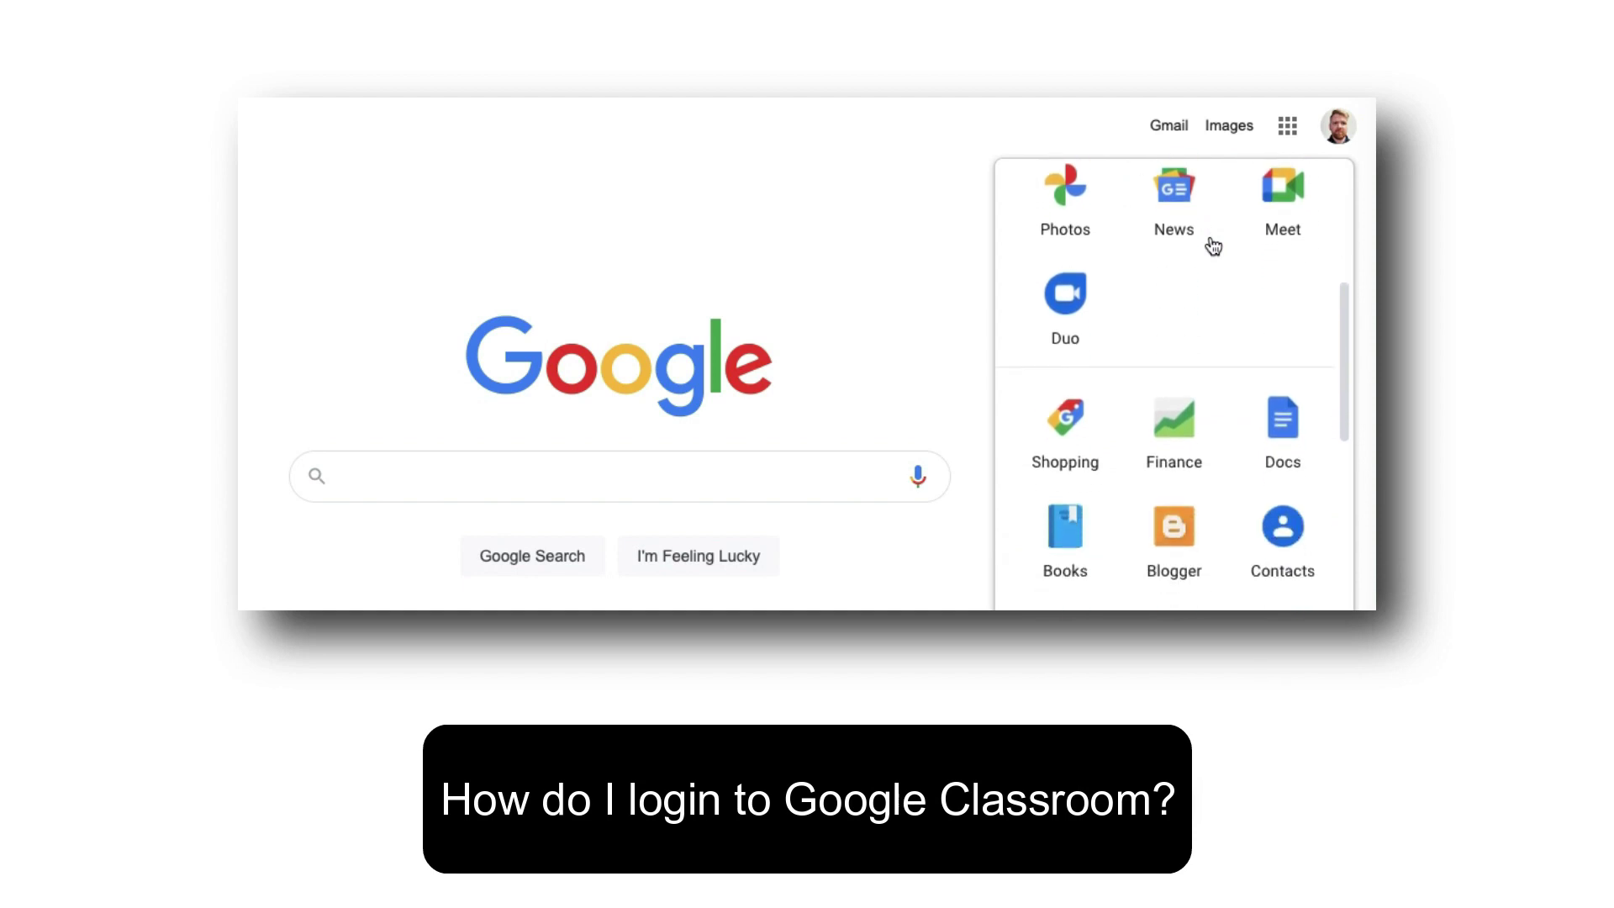
scroll(1213, 246, down, 4)
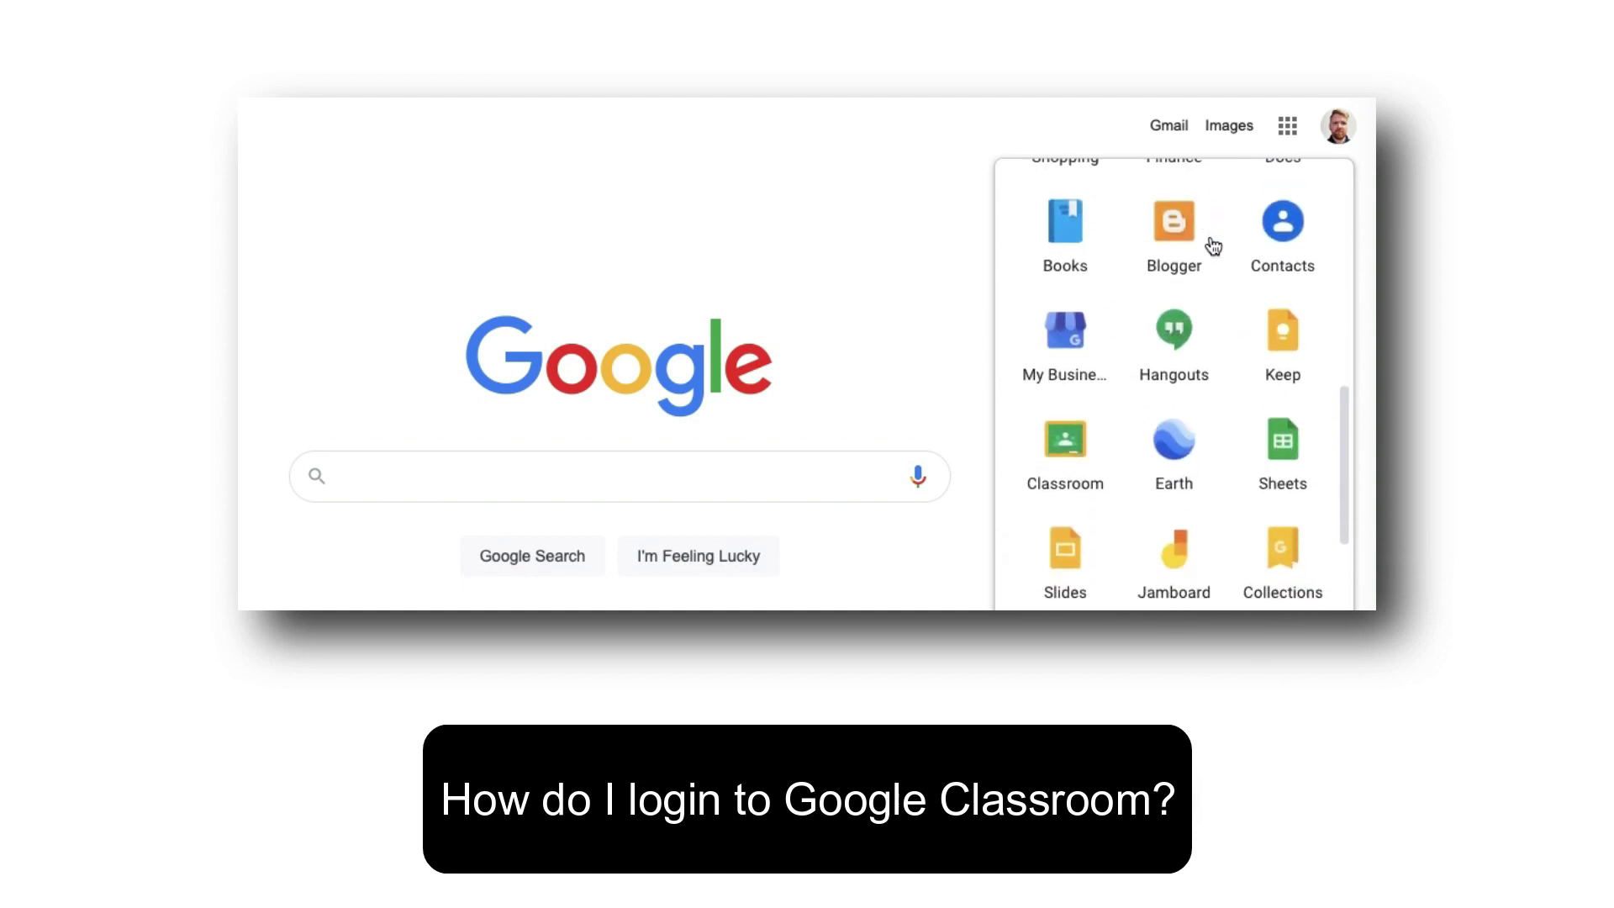
scroll(1213, 245, down, 5)
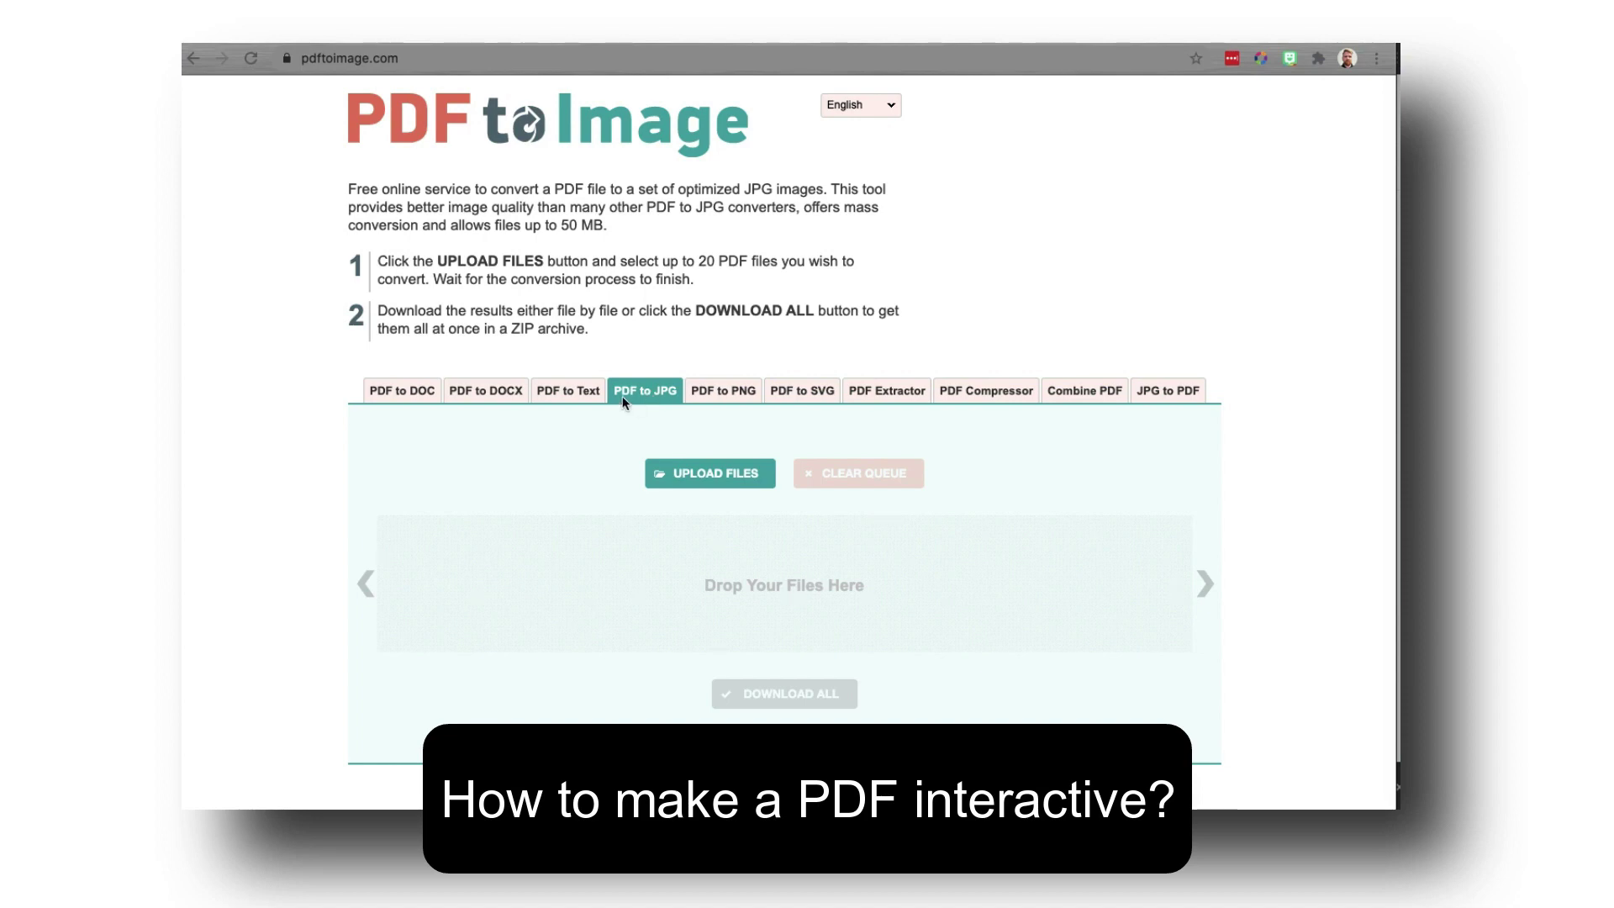
Upload the addition worksheet PDF to pdftoimage.com for conversion to JPG
click(702, 477)
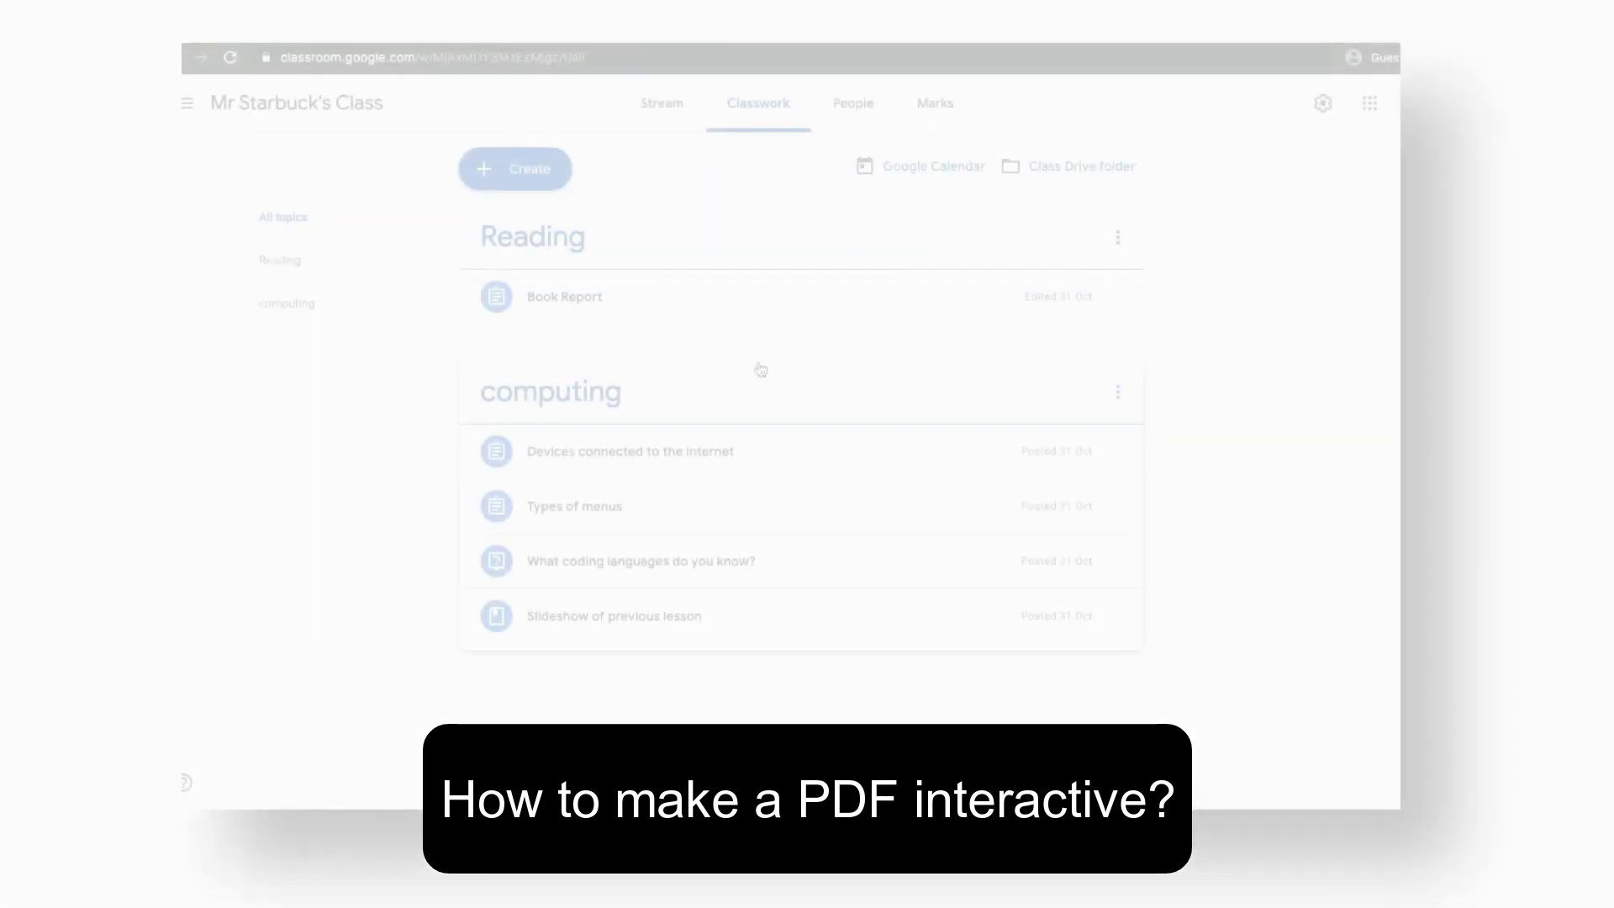
Start a new assignment titled 'Addition Practice Questions'
click(534, 188)
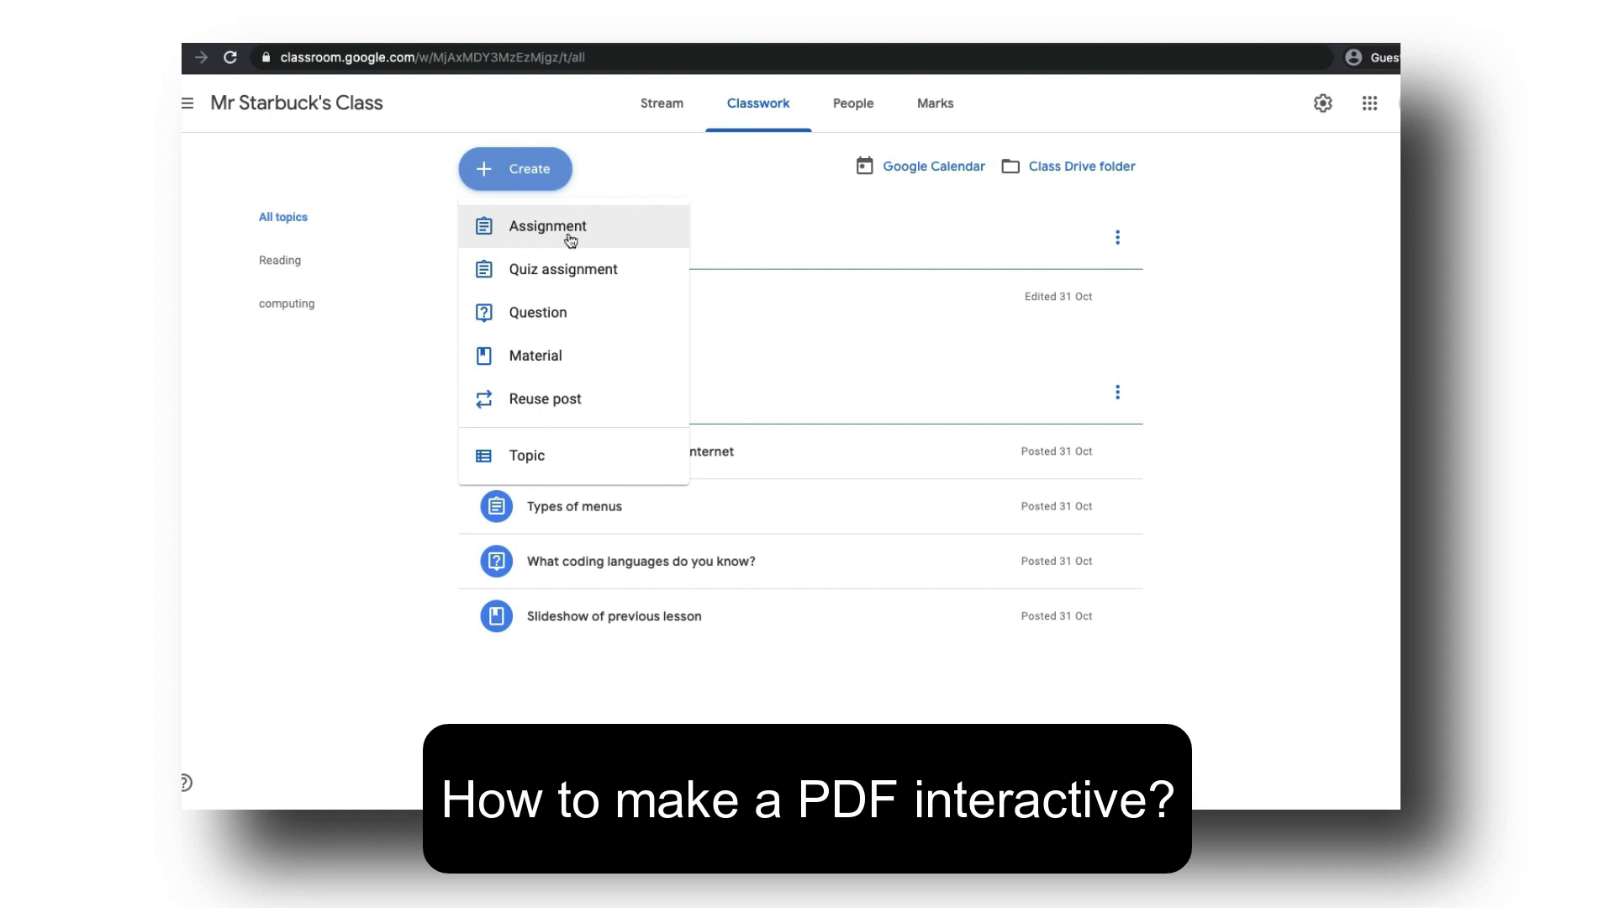
click(570, 241)
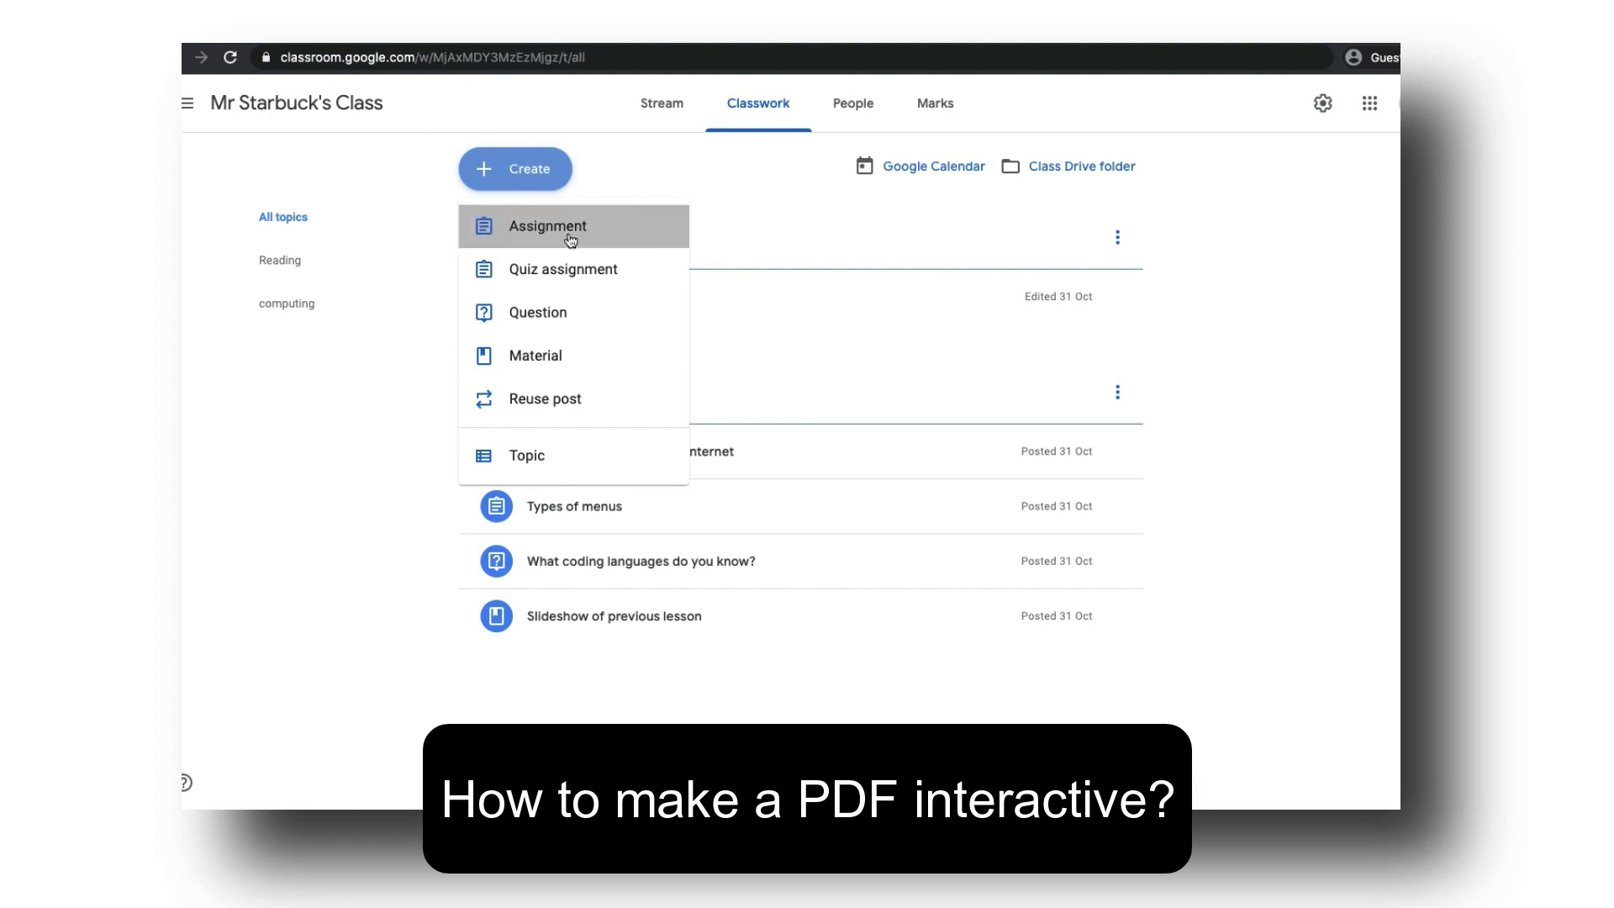
text(Ad)
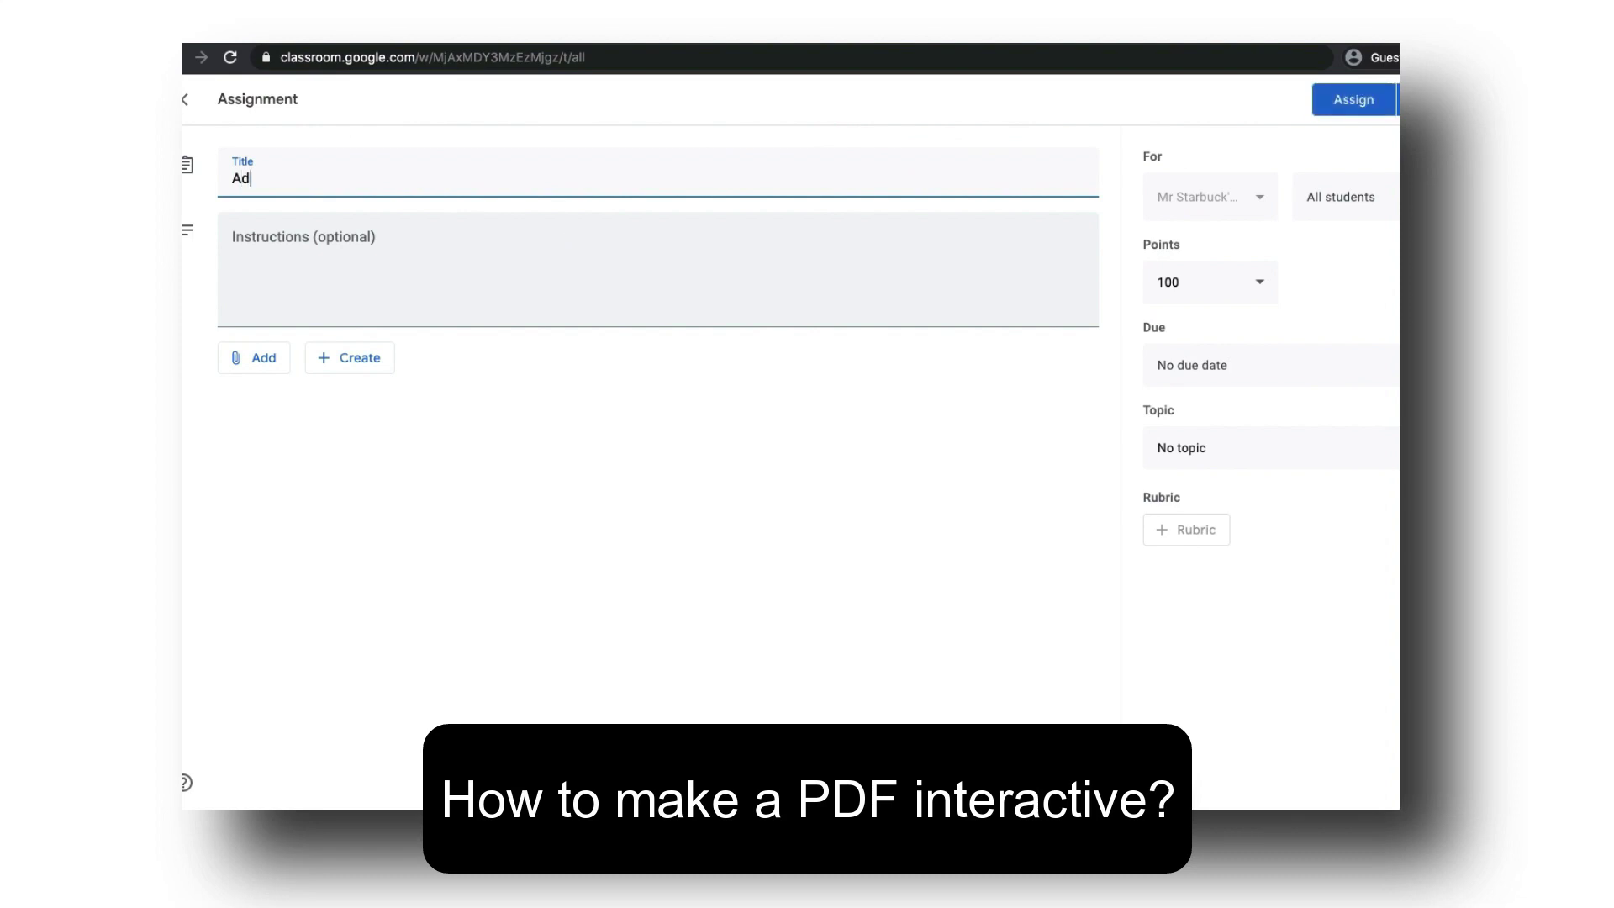
text(dition Practice Questions)
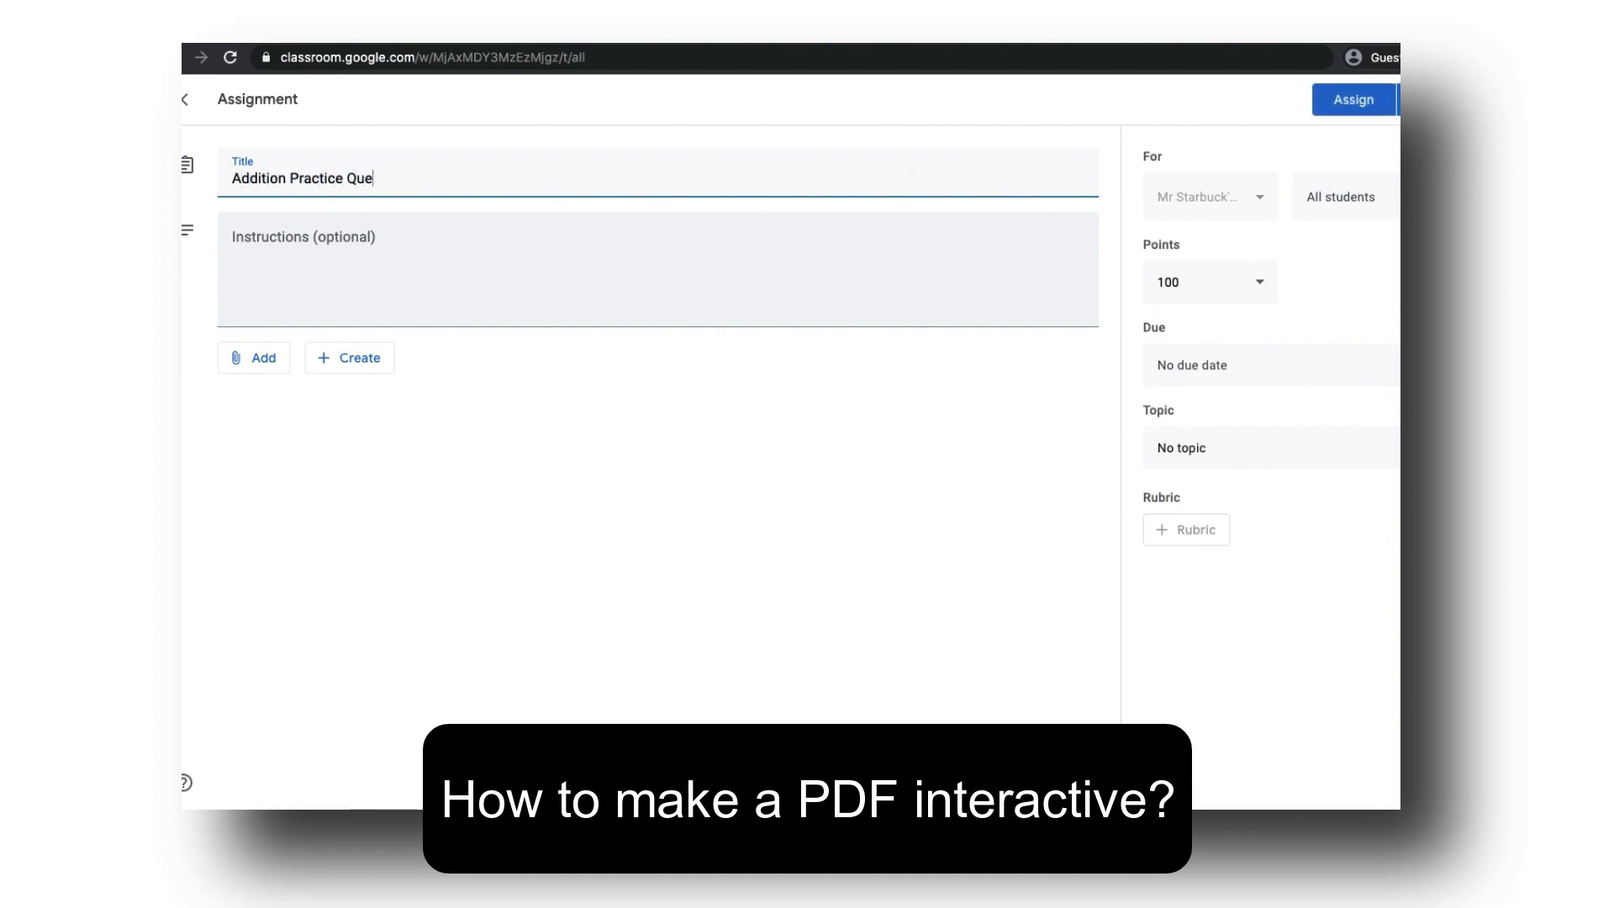
Add the instructions 'Use this to practice your 99 club.' and attach a new Google Drawing
click(563, 270)
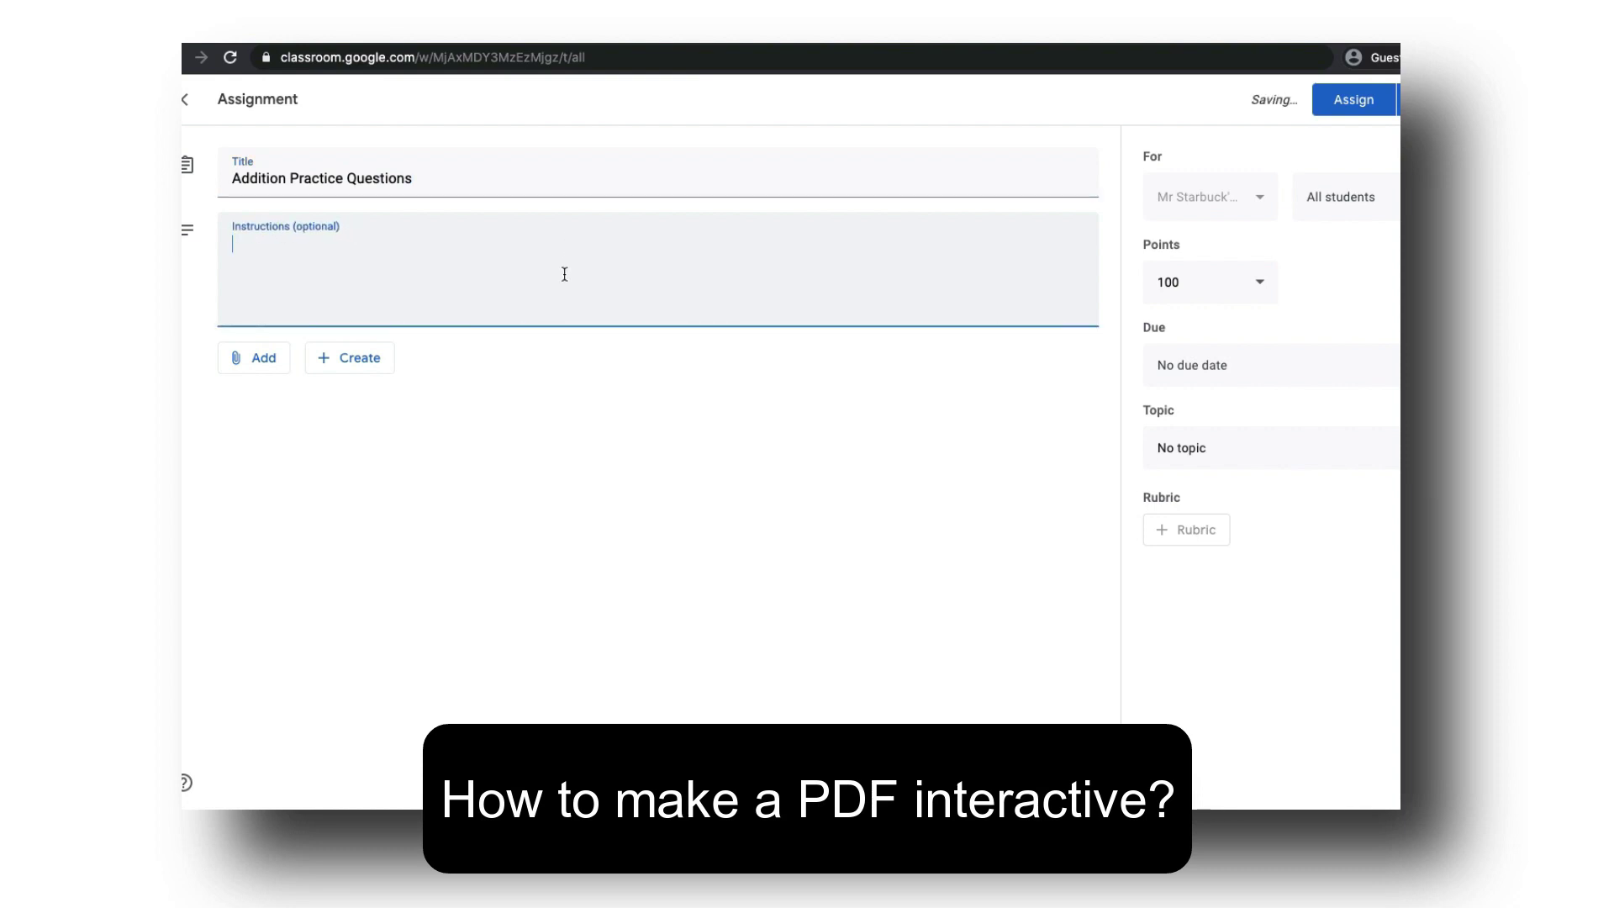
text(Use this to practice a)
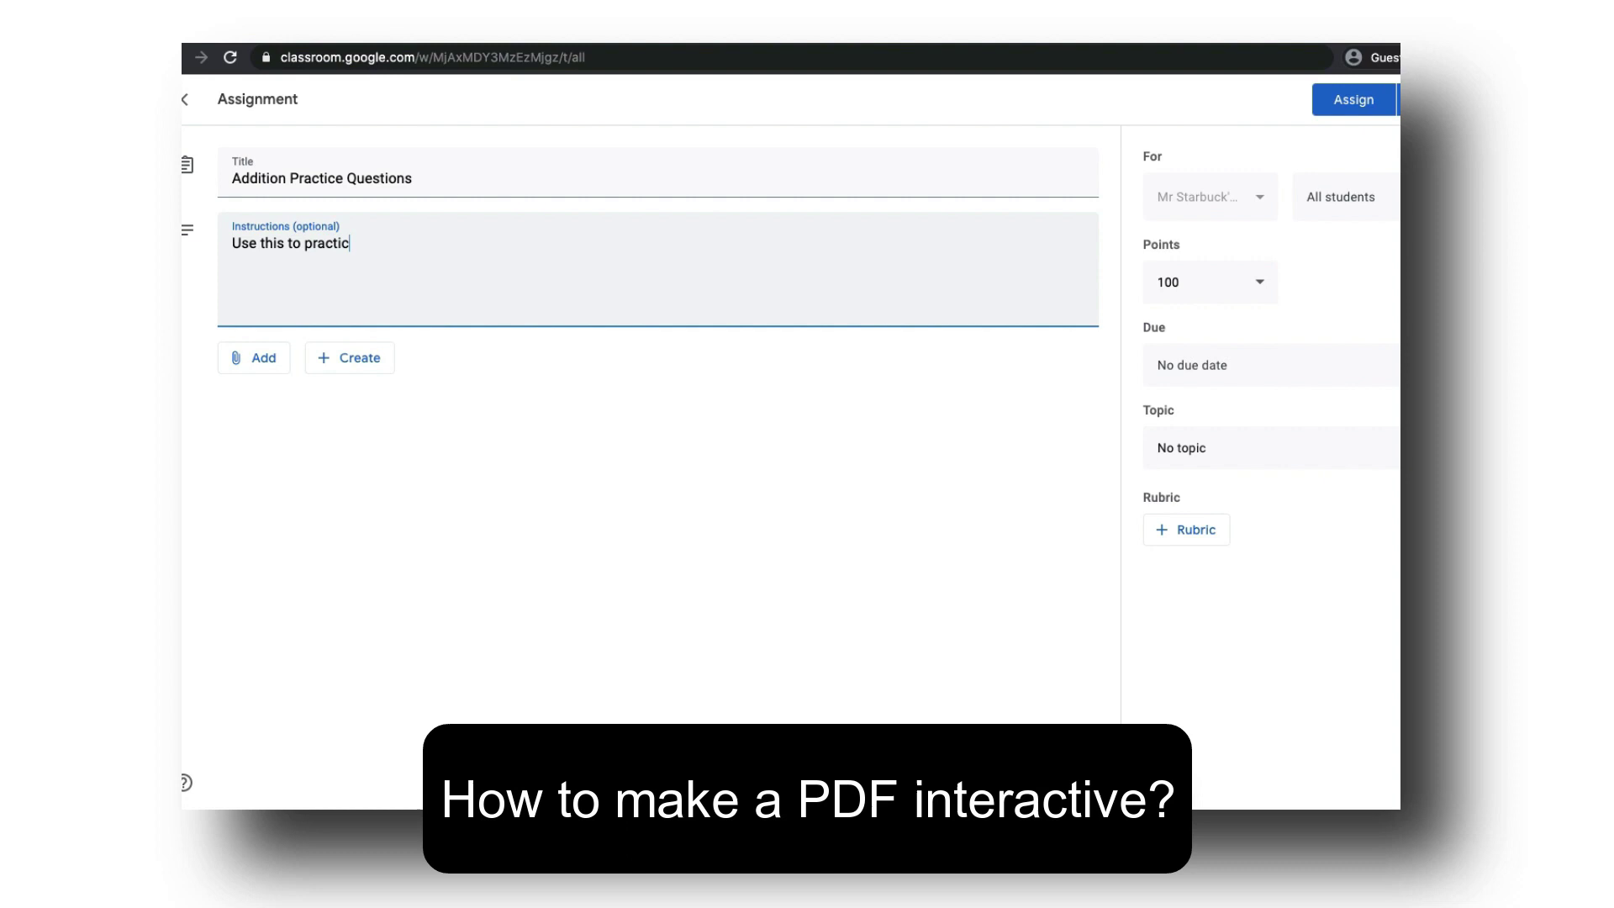
key(BackSpace)
text(your 99 club.)
click(393, 371)
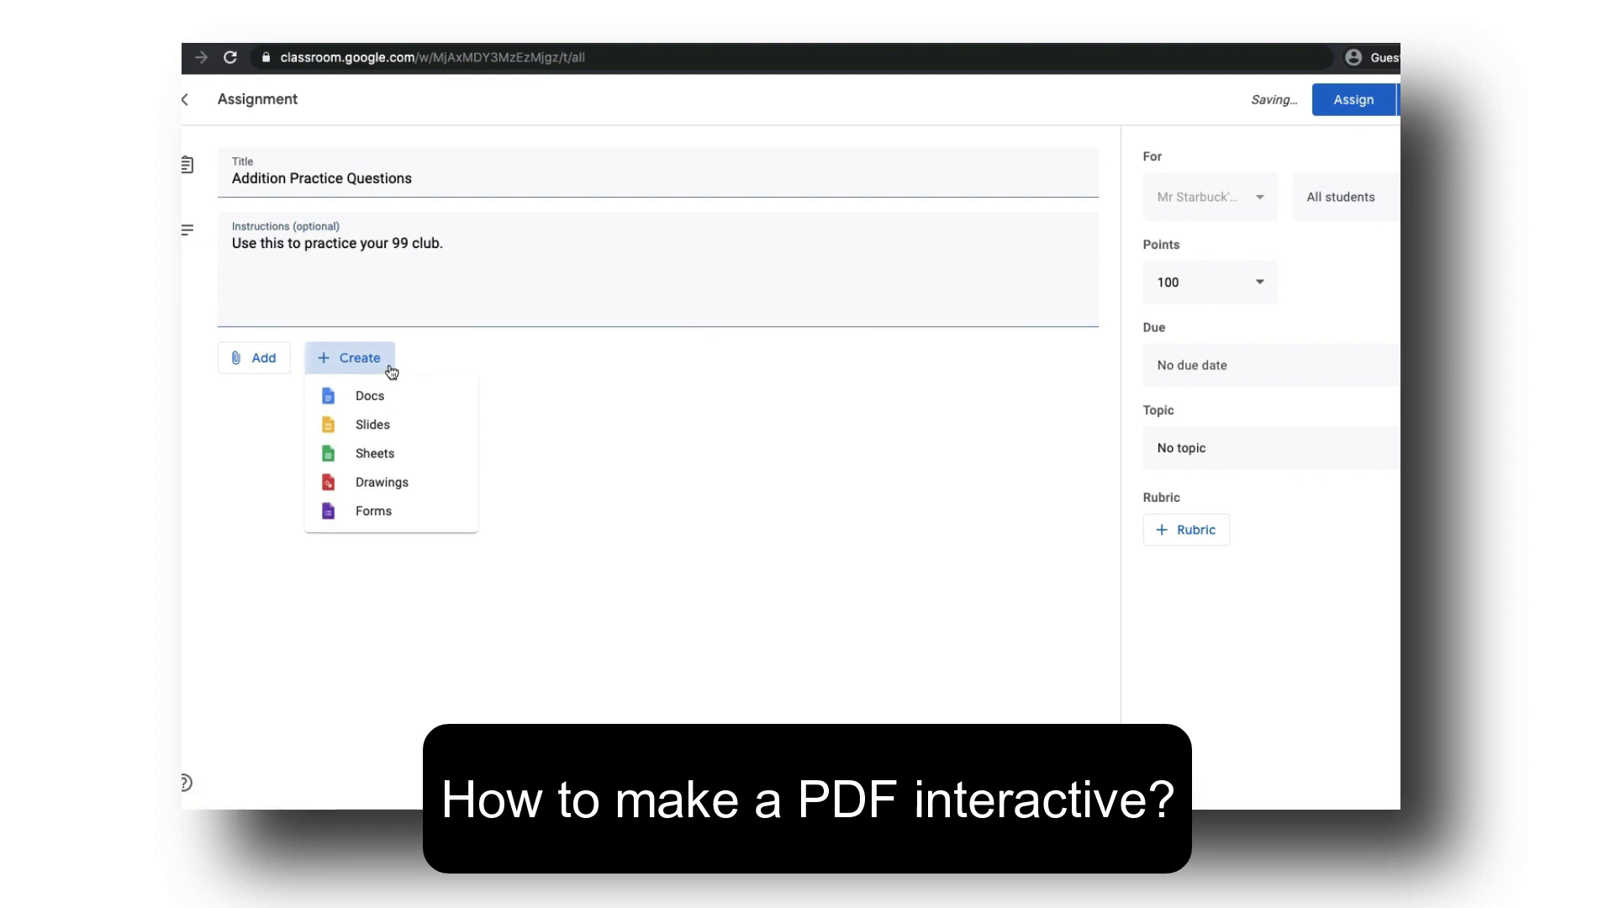
click(421, 490)
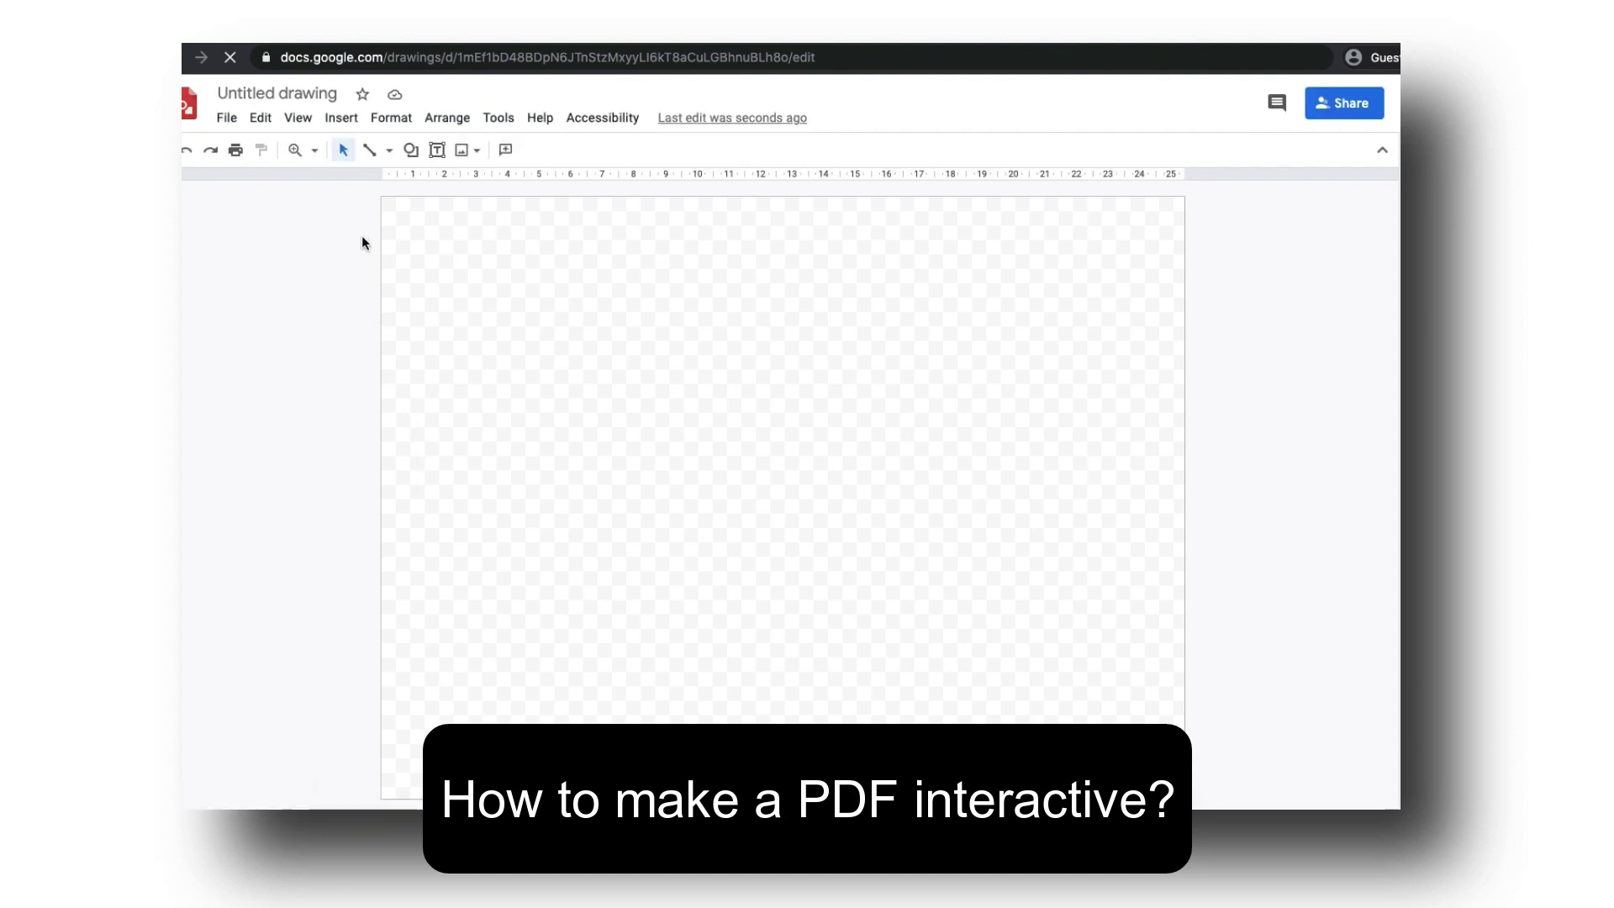
Upload the converted Addition Facts (A) worksheet JPG into the drawing
click(465, 155)
click(515, 186)
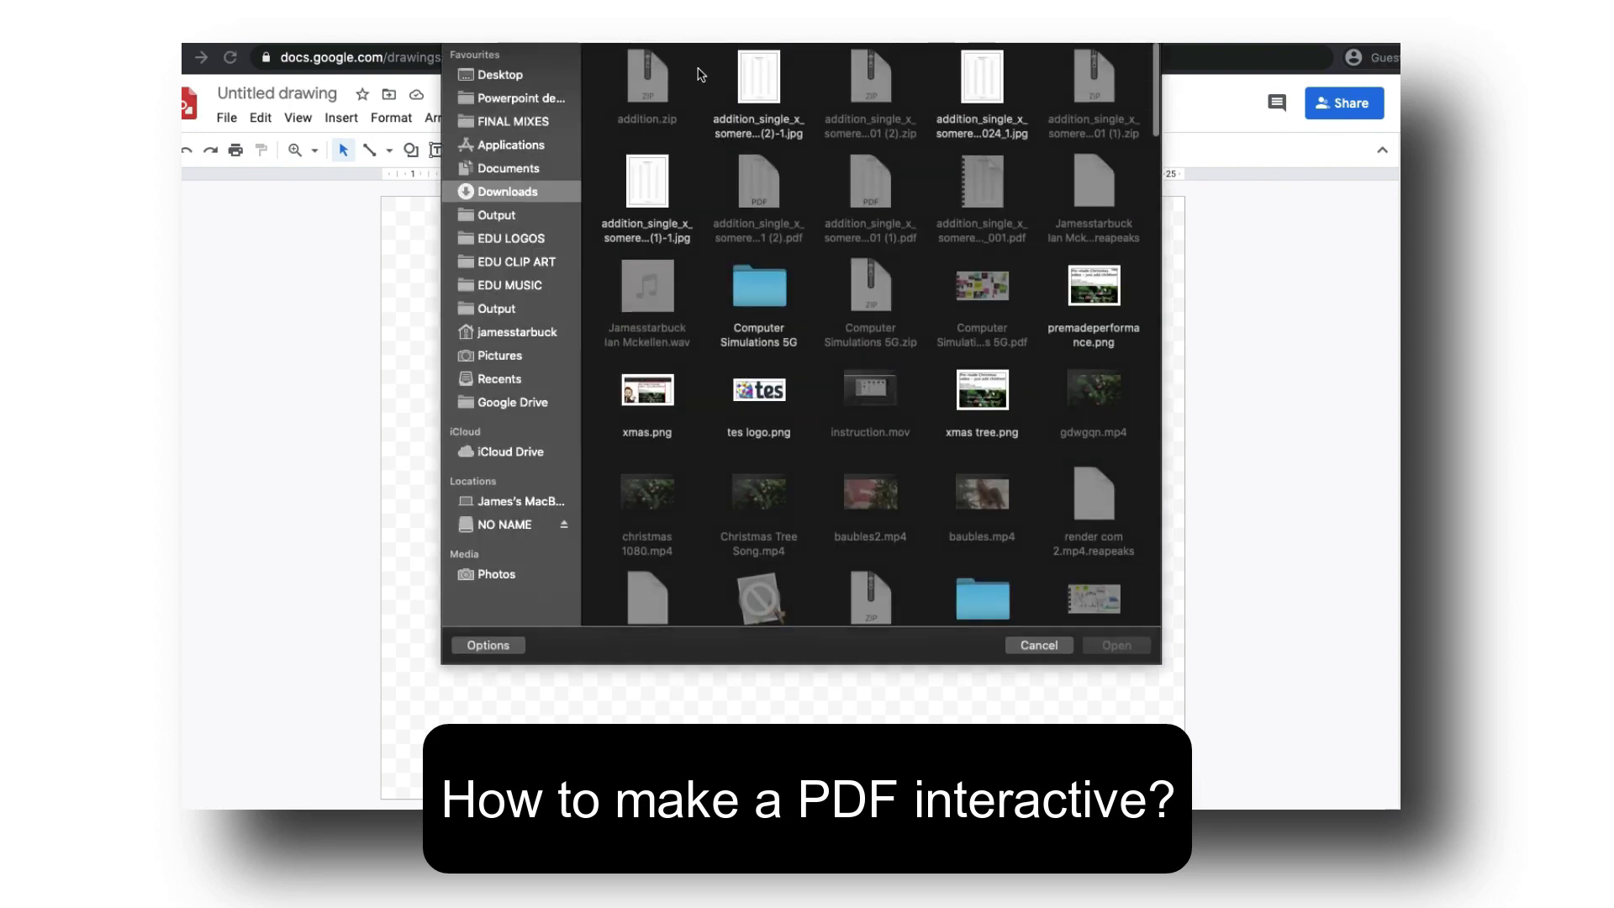
click(767, 94)
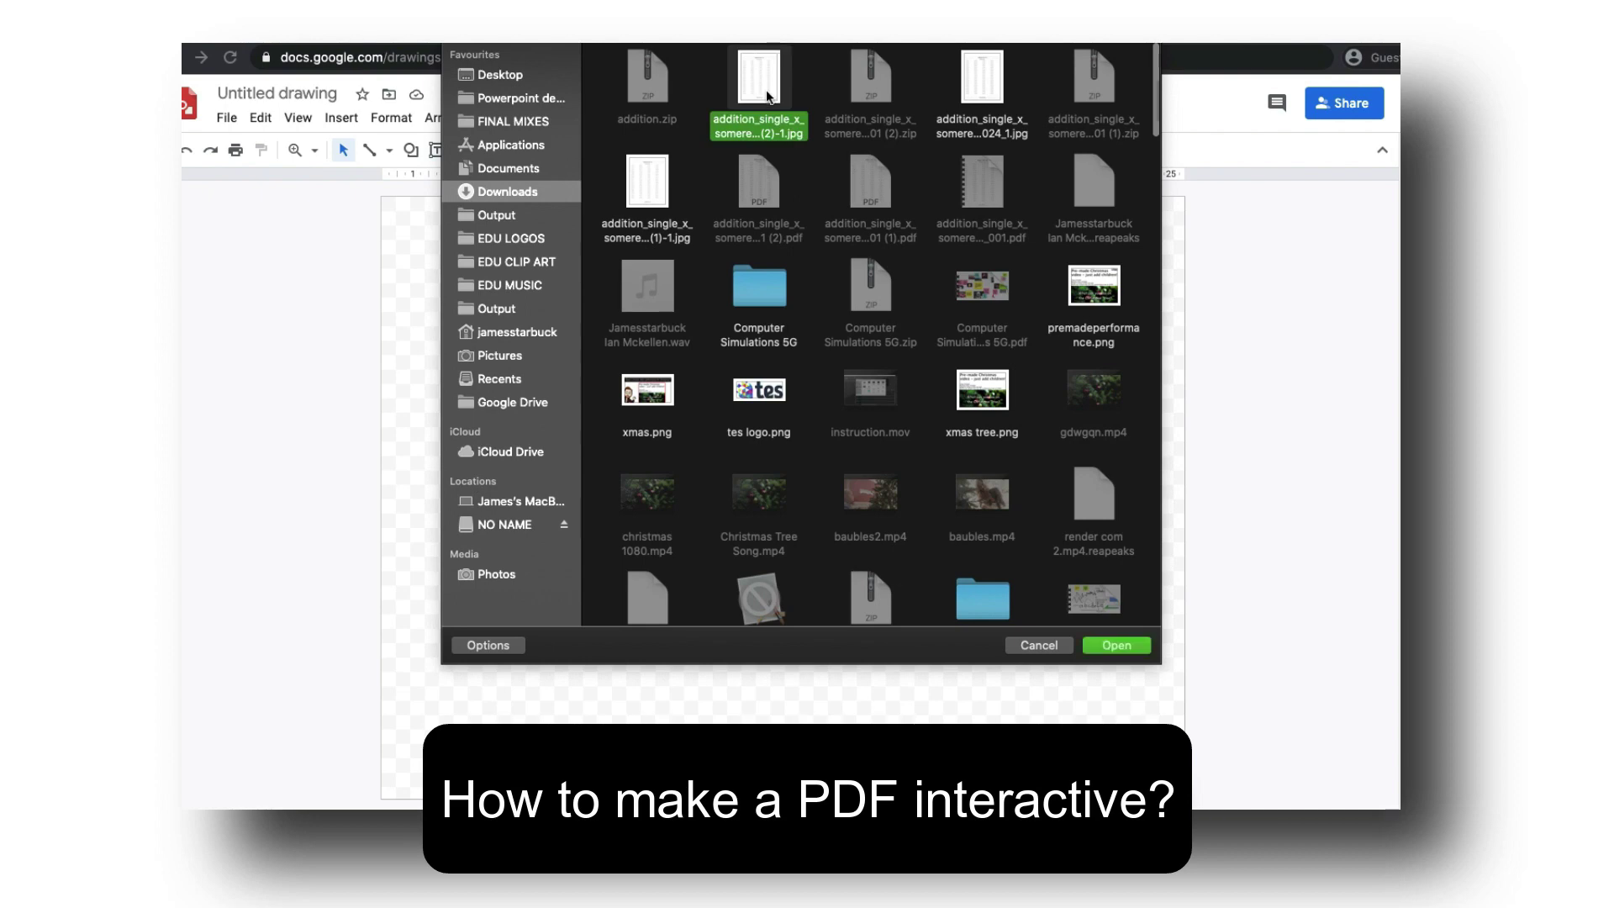
click(1116, 645)
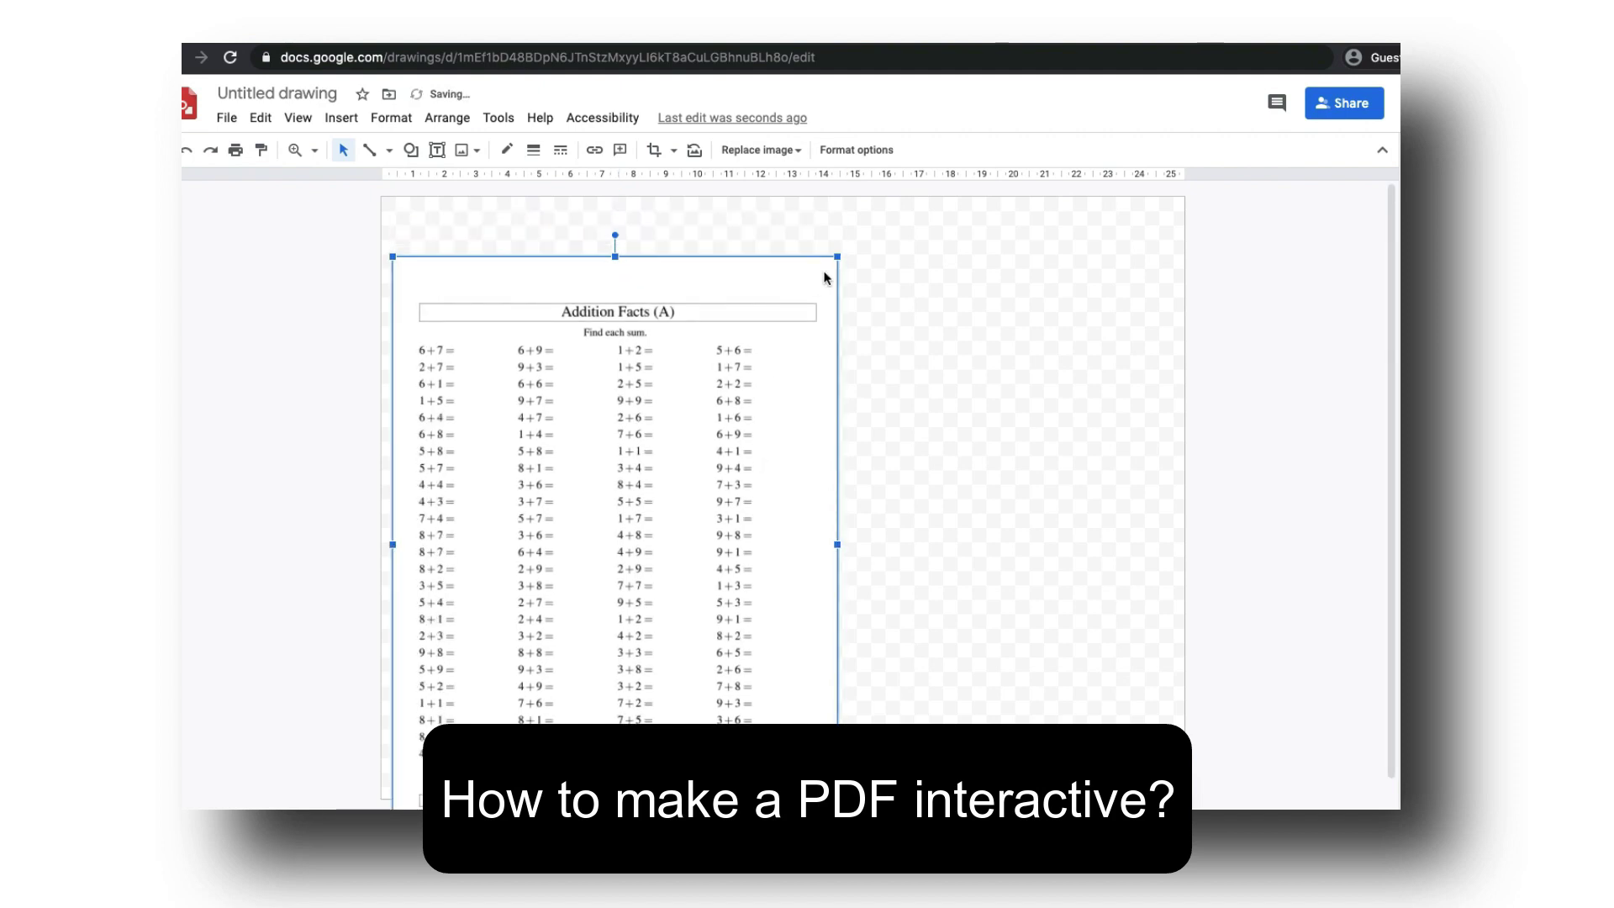
Enlarge and reposition the worksheet image so it fills the canvas height
mouse_move(837, 256)
mouse_down()
mouse_move(979, 146)
mouse_move(838, 256)
mouse_up()
click(966, 367)
click(790, 308)
drag(839, 256, 883, 231)
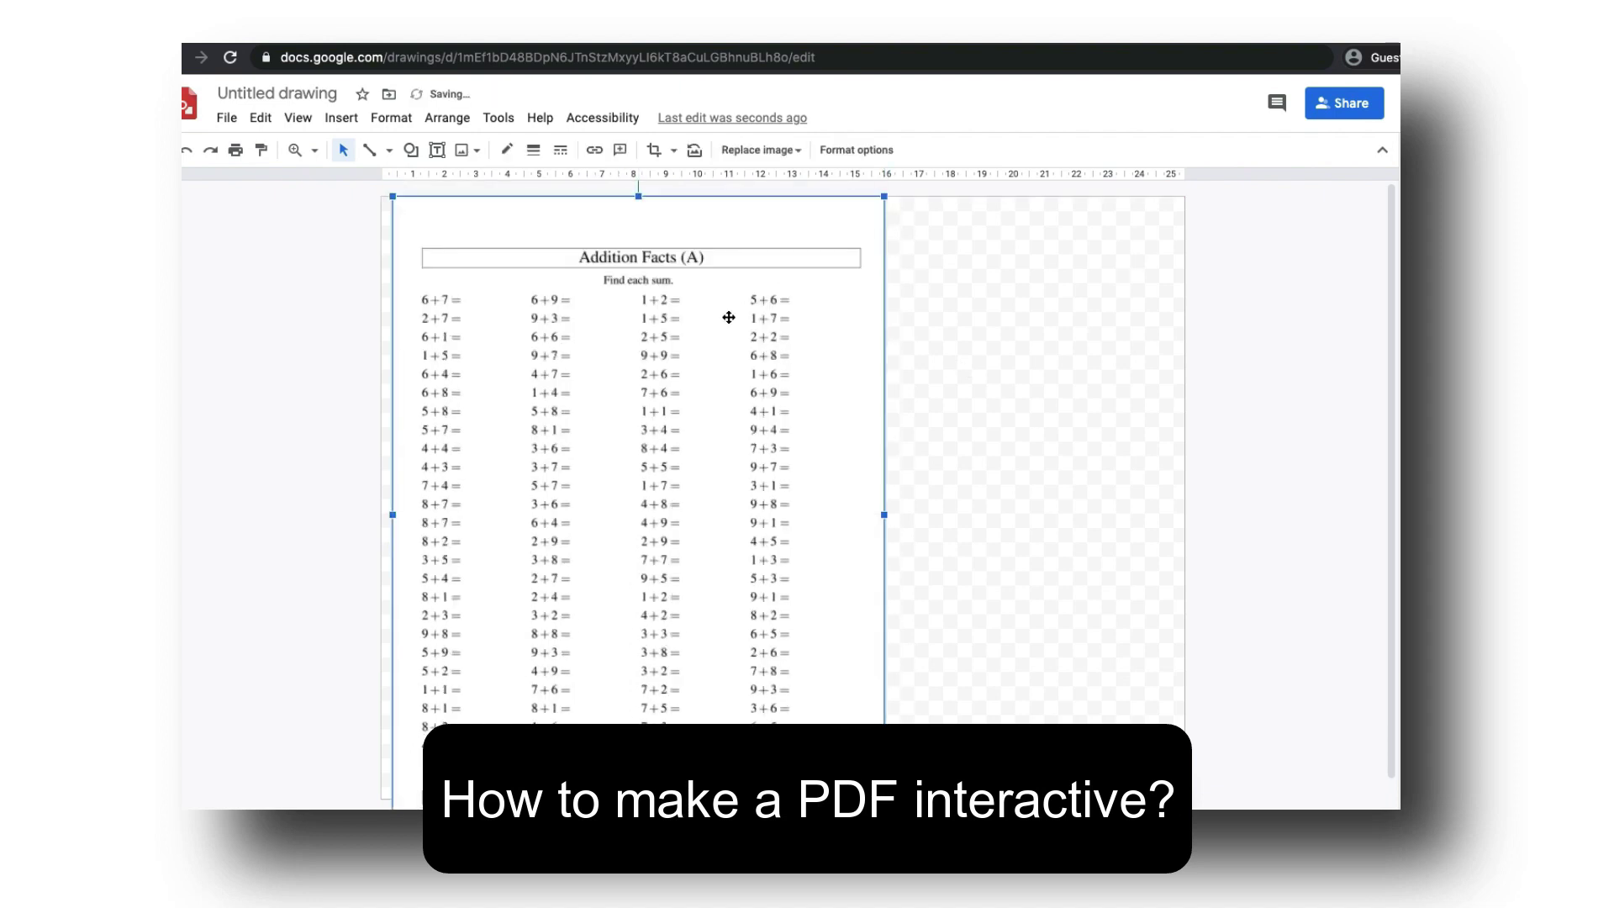
drag(723, 320, 754, 332)
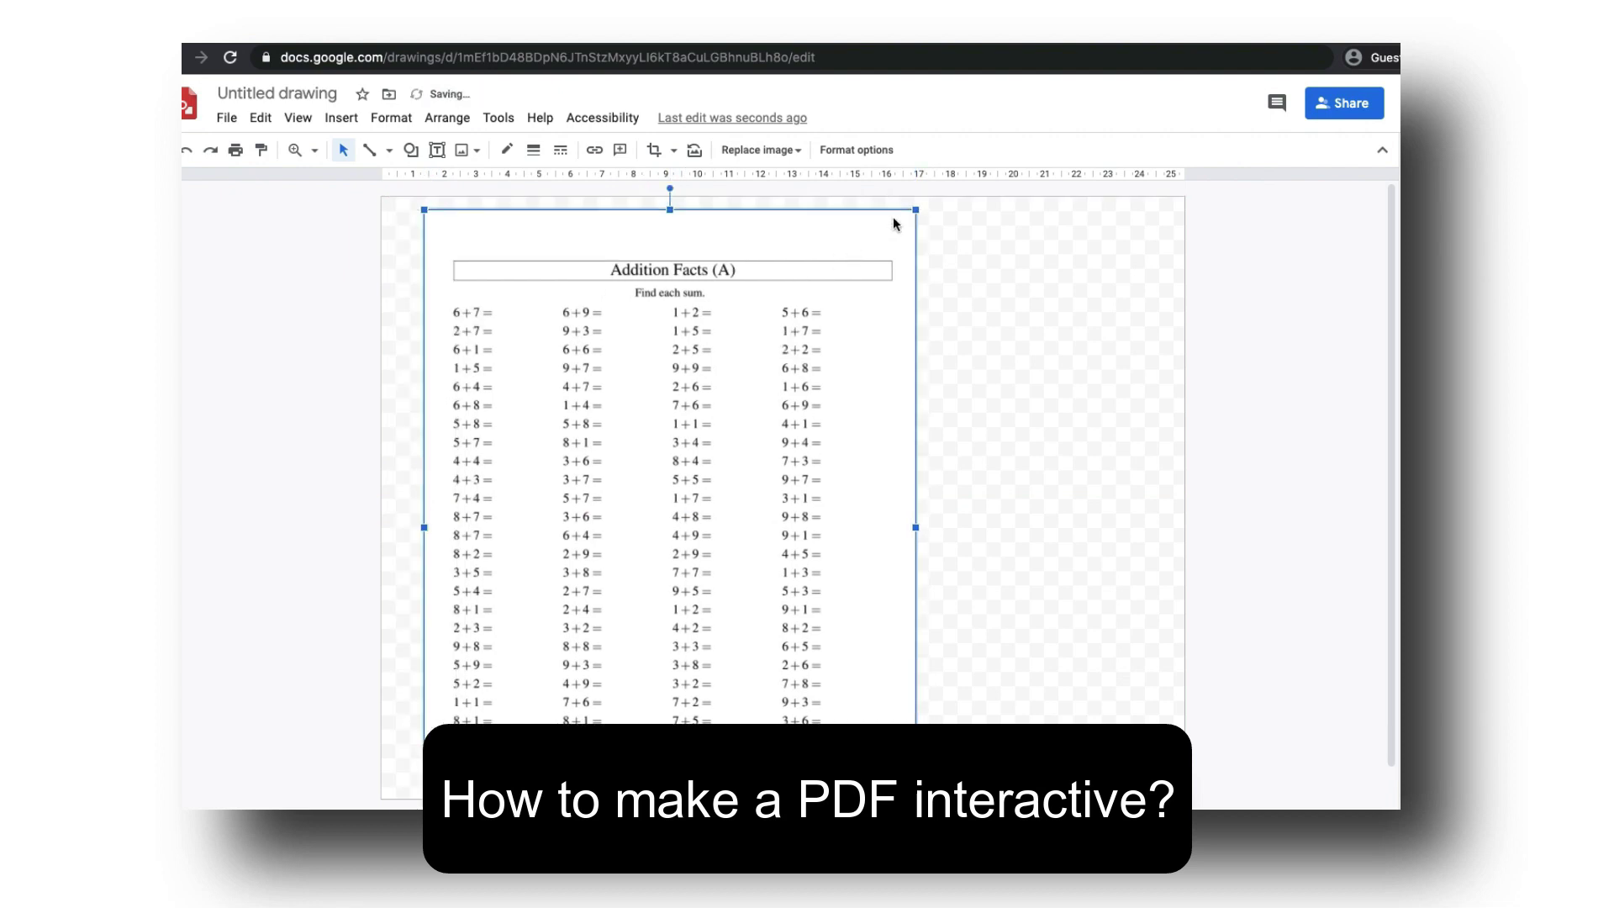
drag(931, 200, 944, 190)
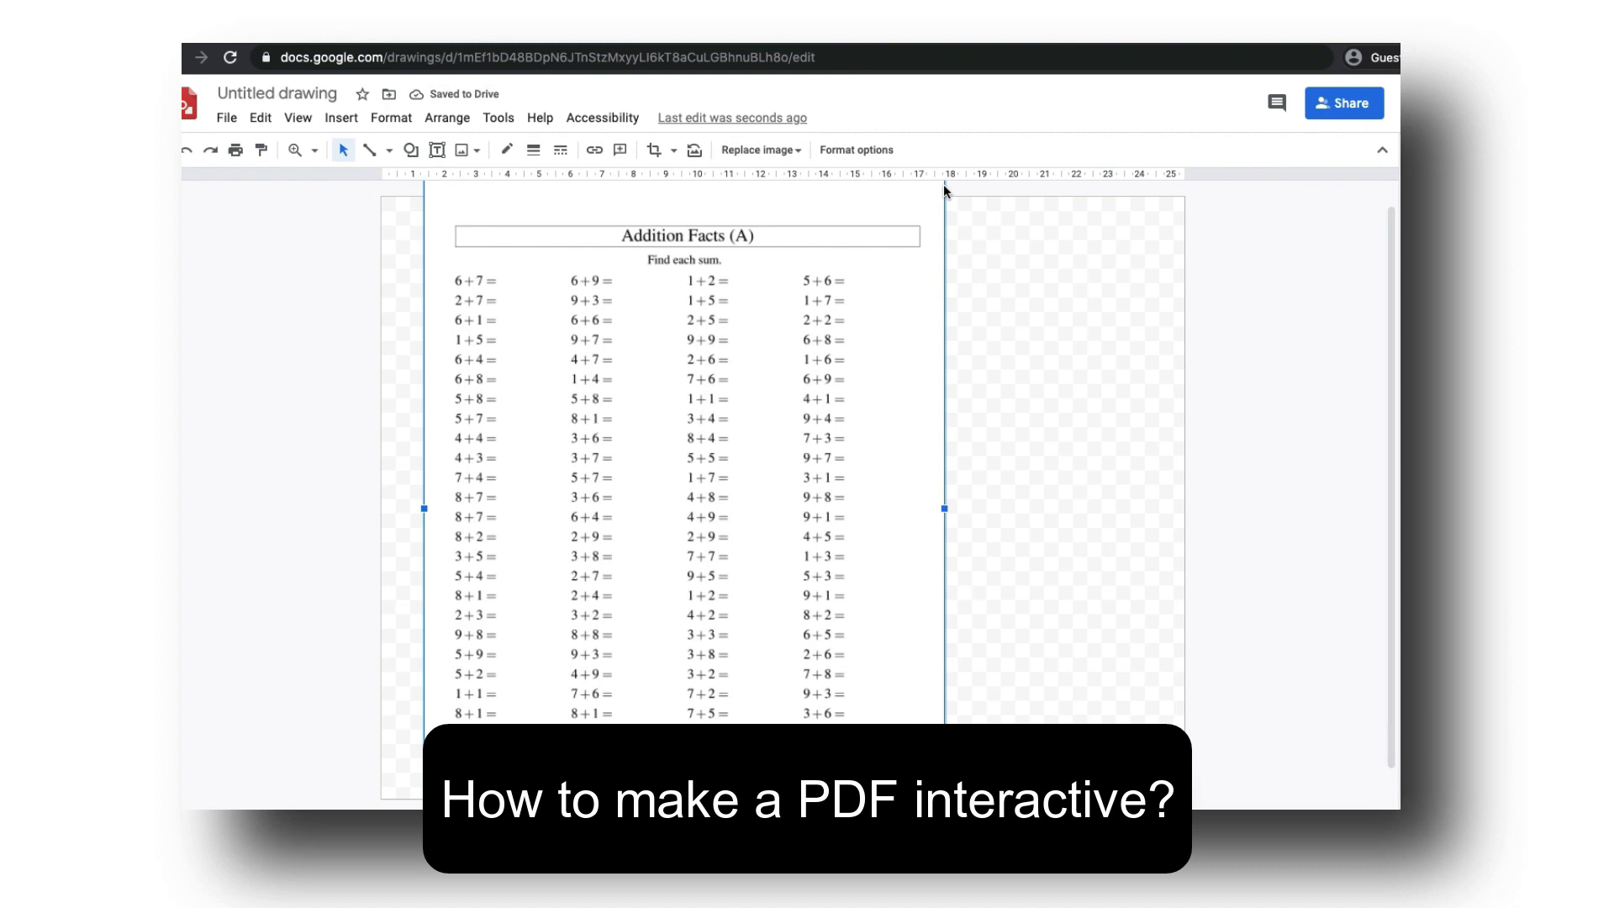
click(1029, 325)
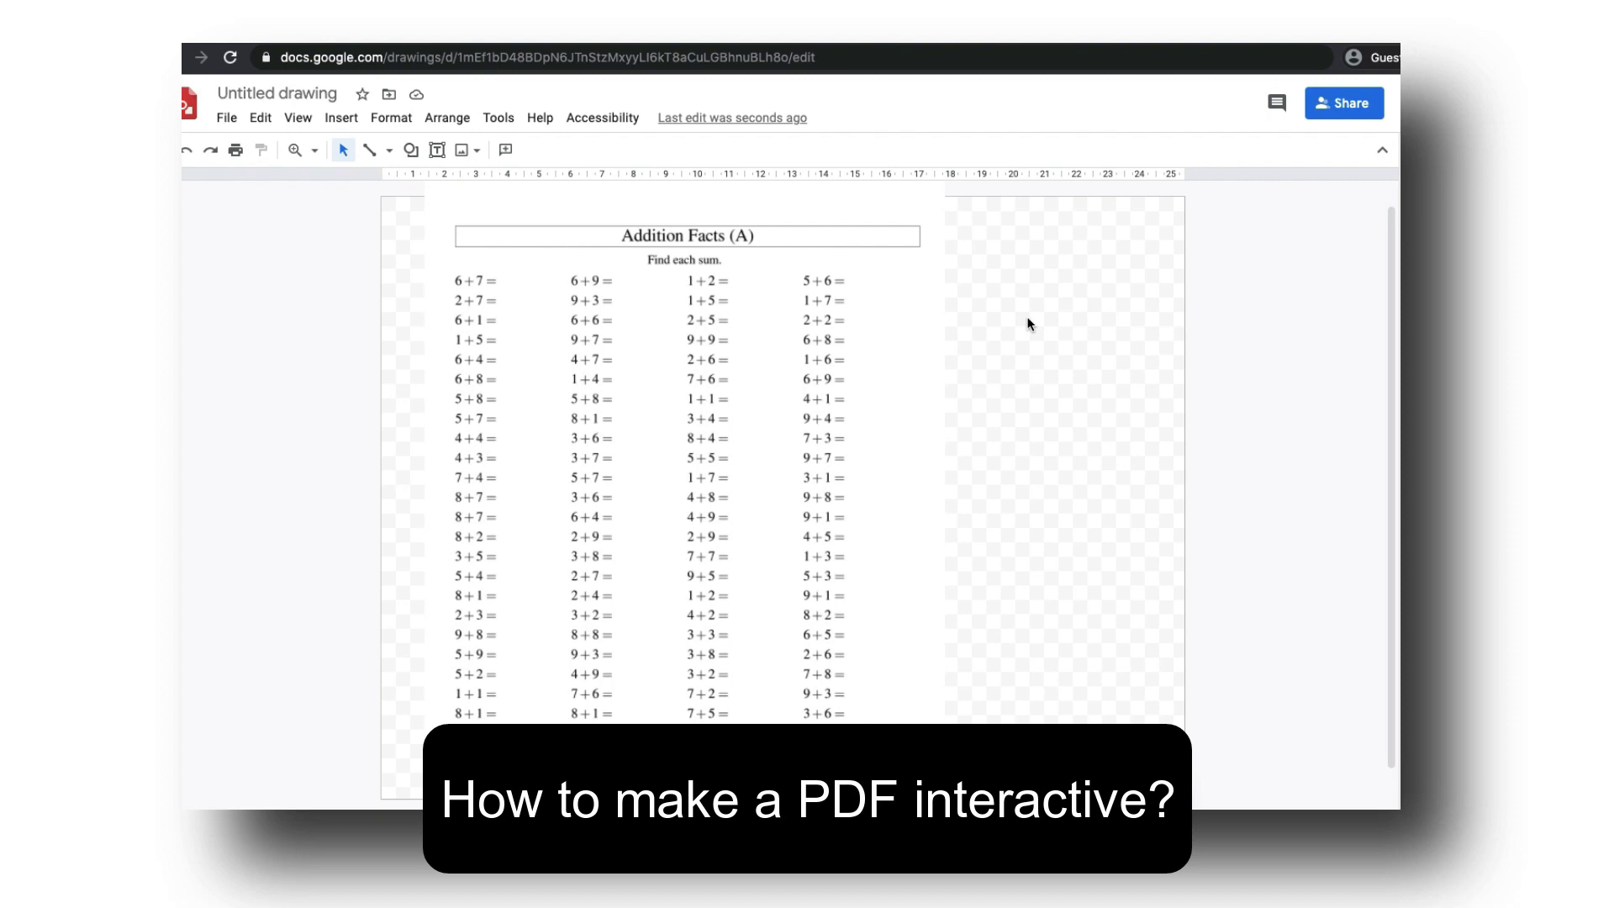
Draw blank answer text boxes down all four sum columns and rename the drawing 'addition practice'
click(438, 151)
drag(503, 269, 549, 736)
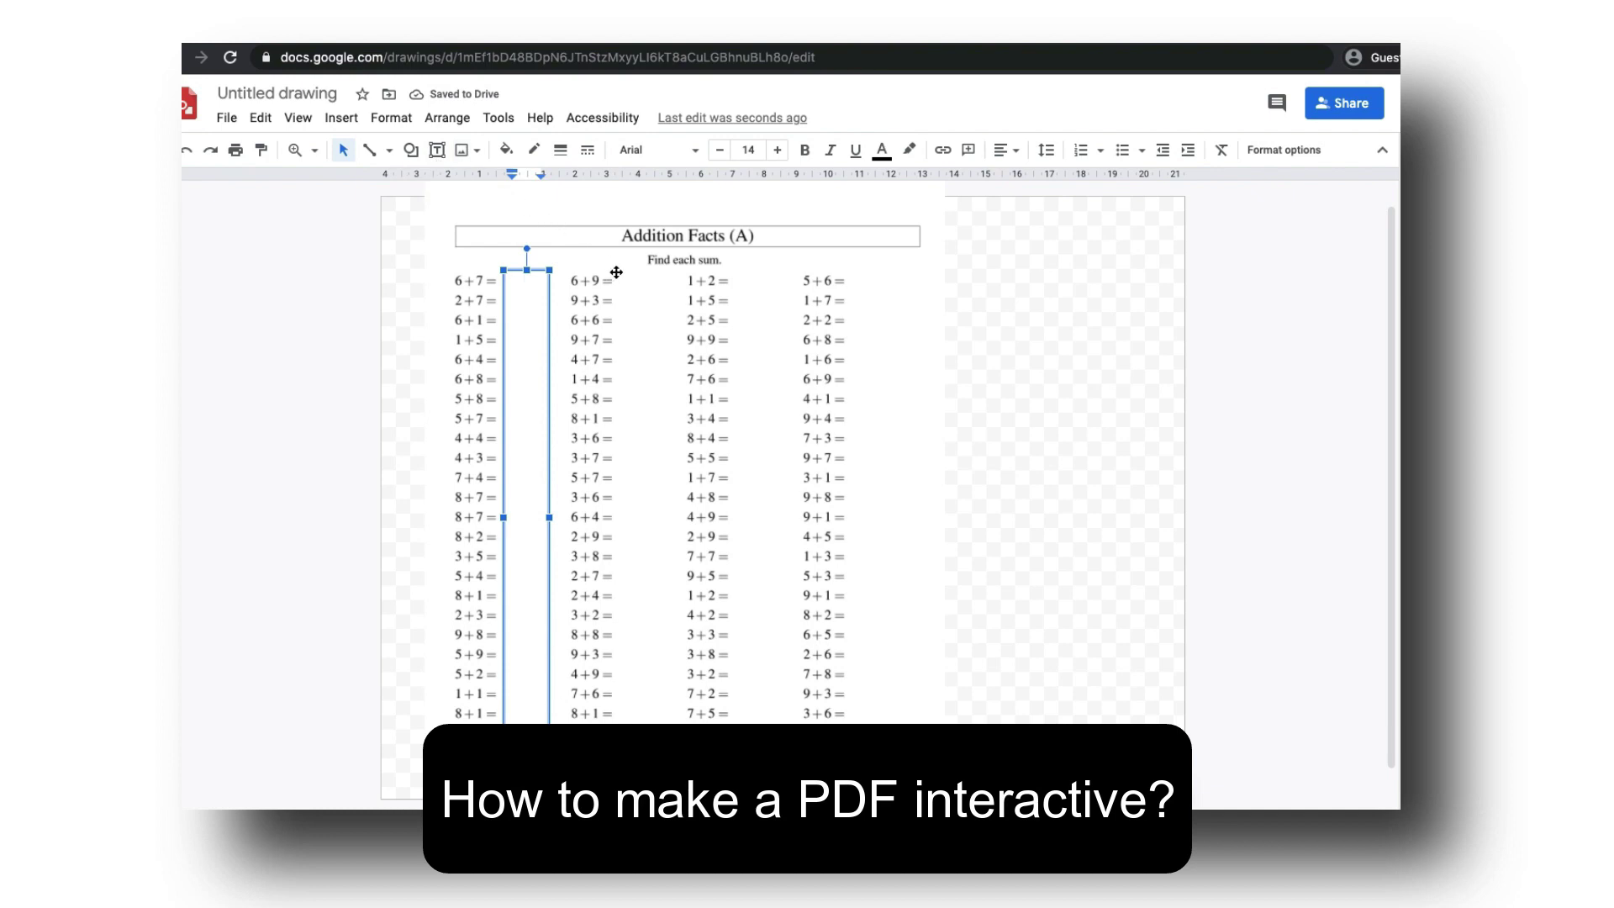
click(438, 155)
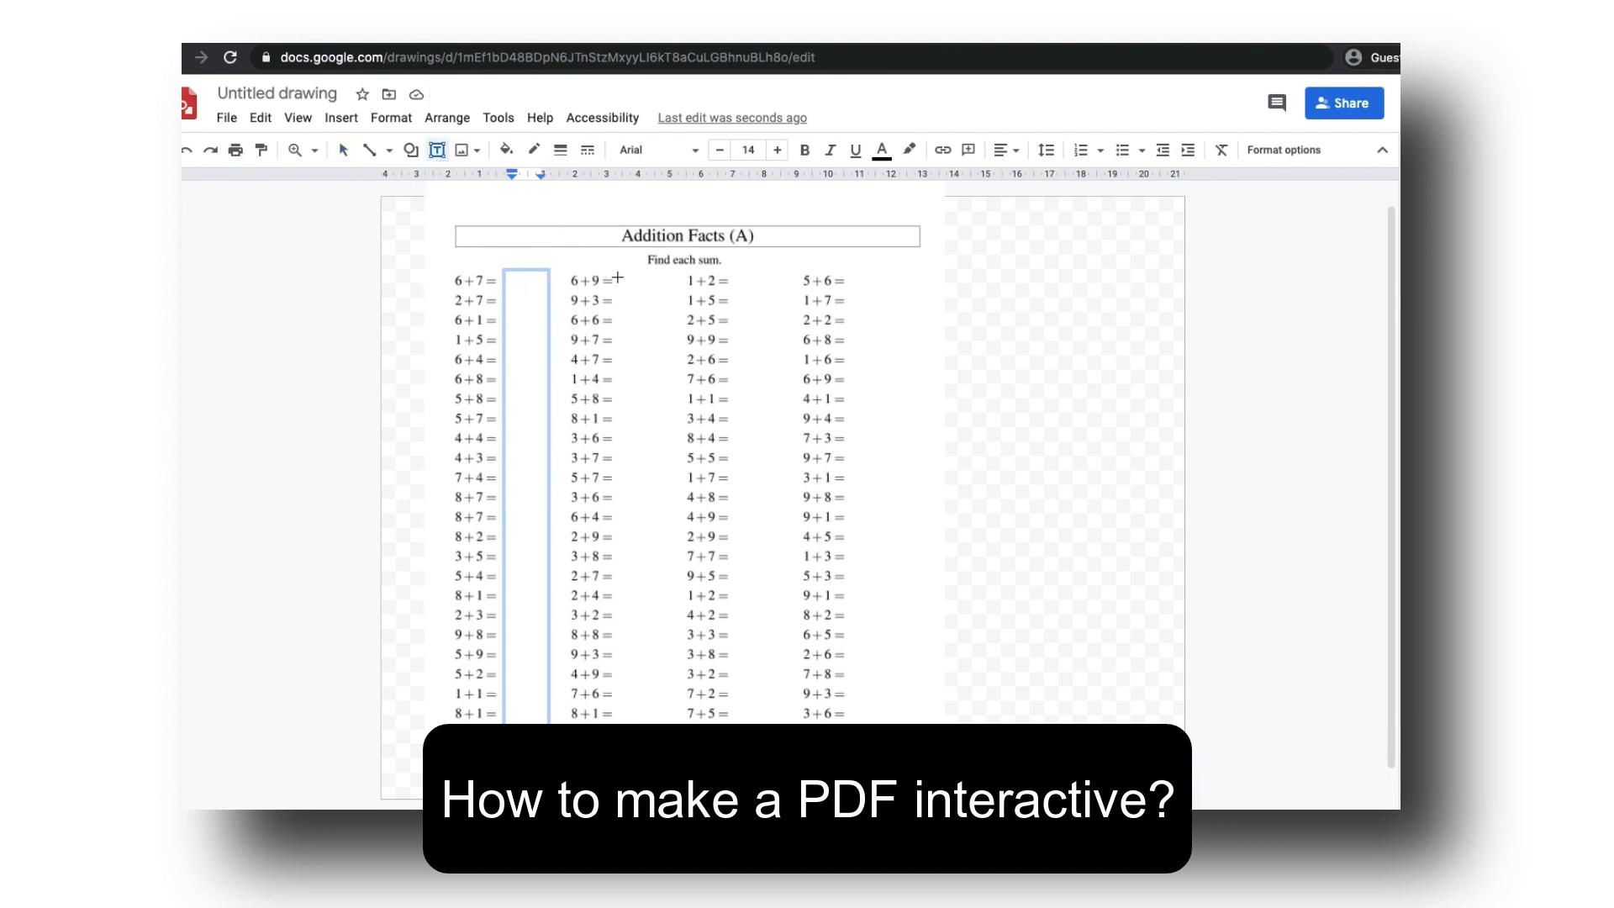
drag(631, 288, 666, 749)
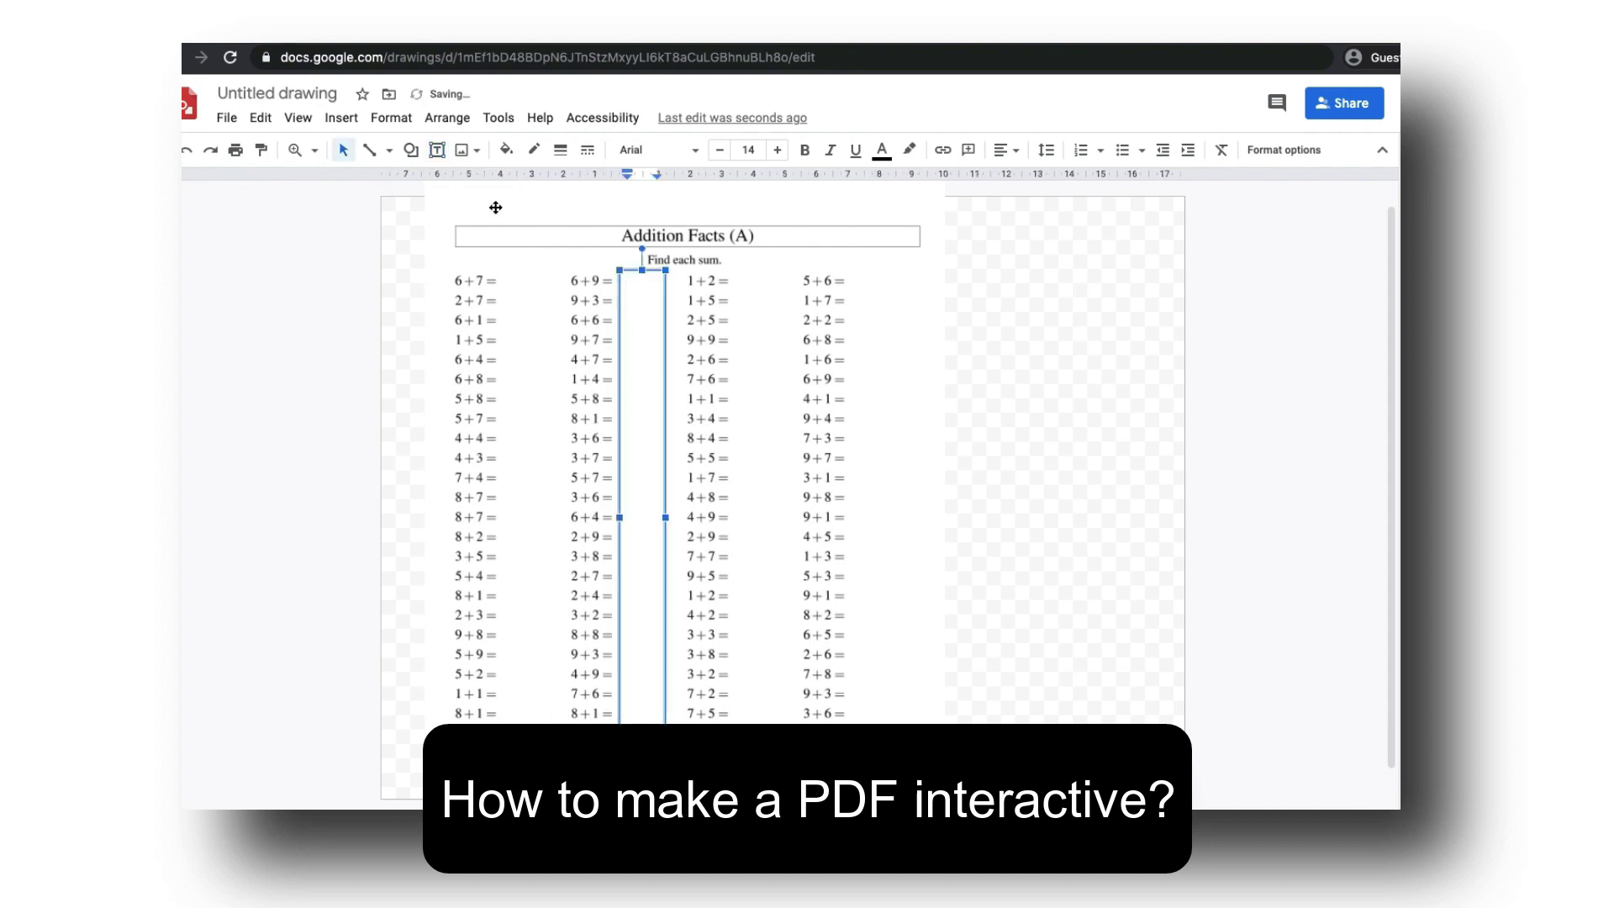
click(441, 153)
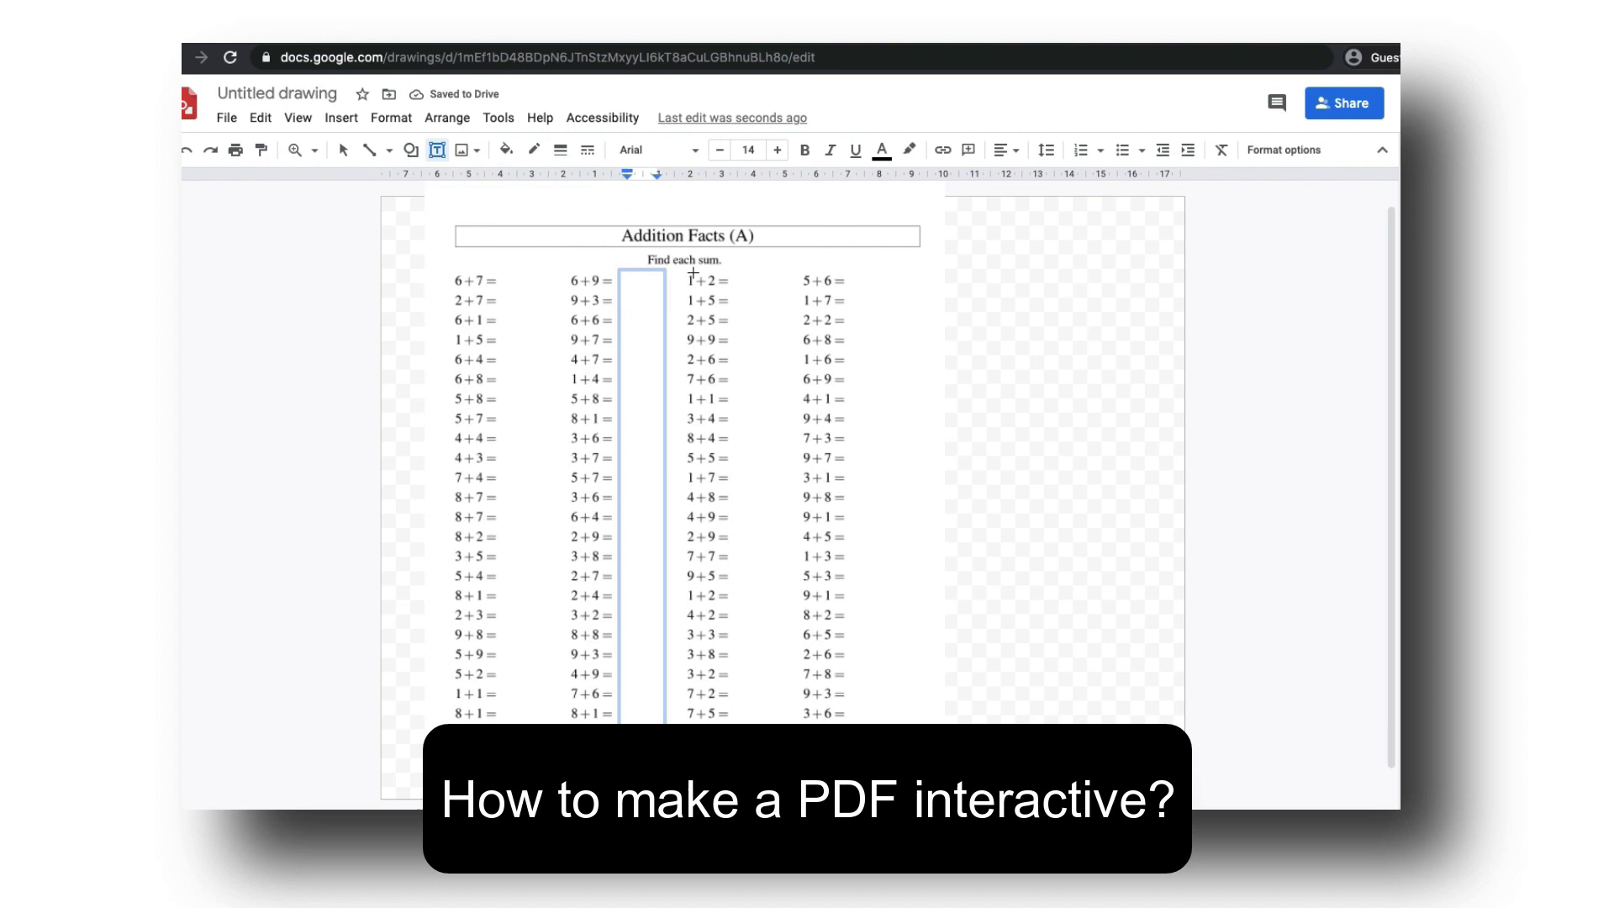
drag(734, 271, 784, 745)
click(441, 154)
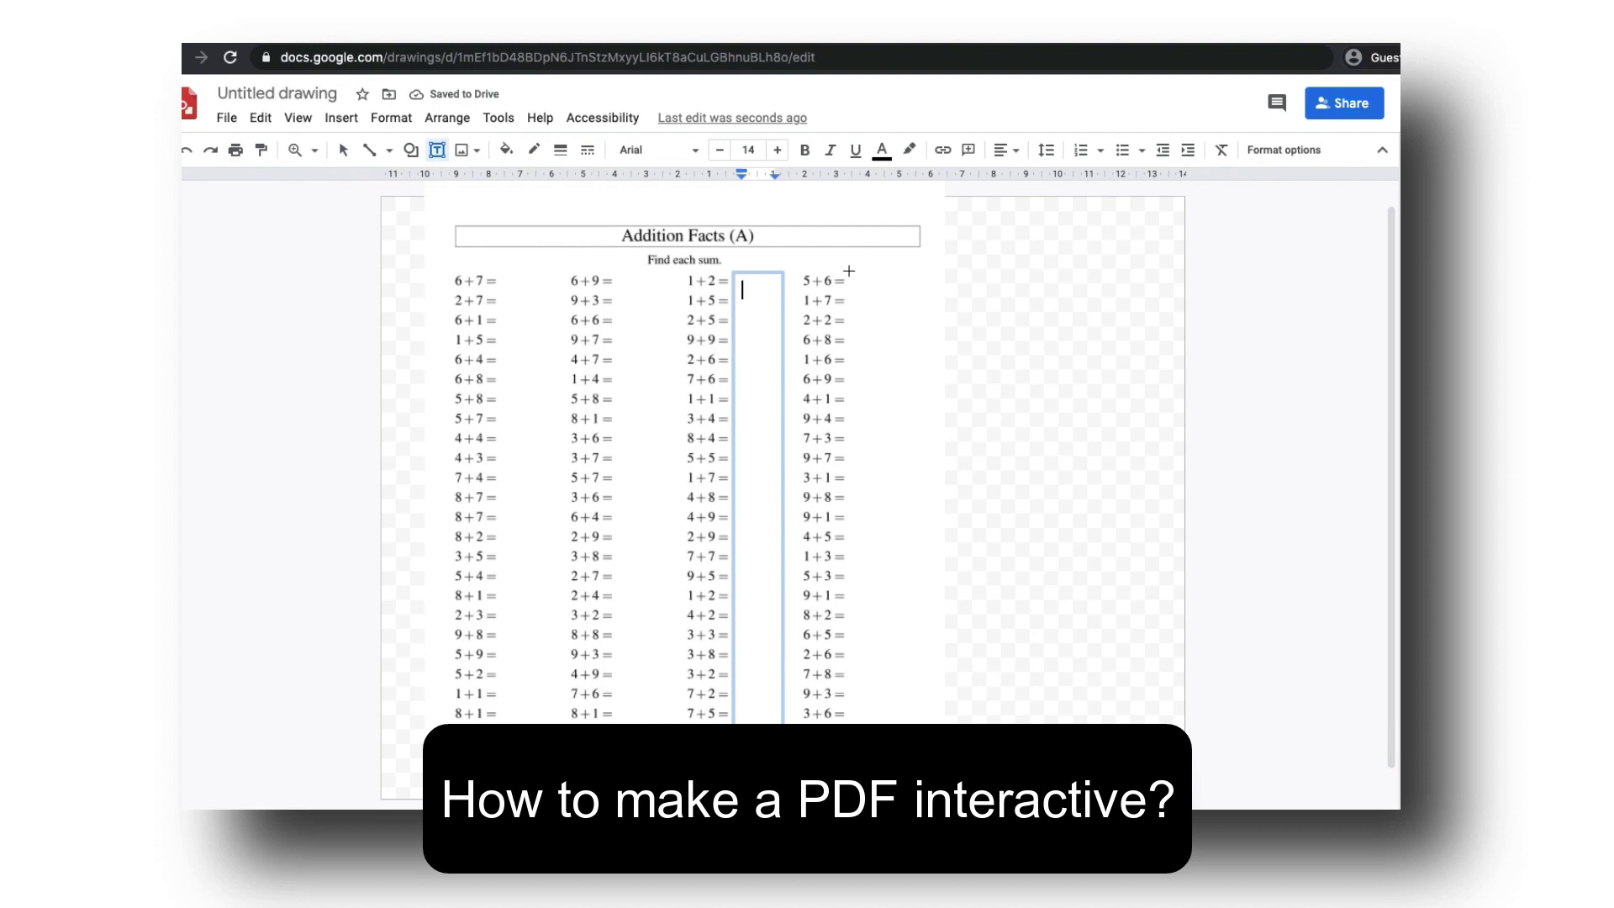
drag(849, 271, 903, 744)
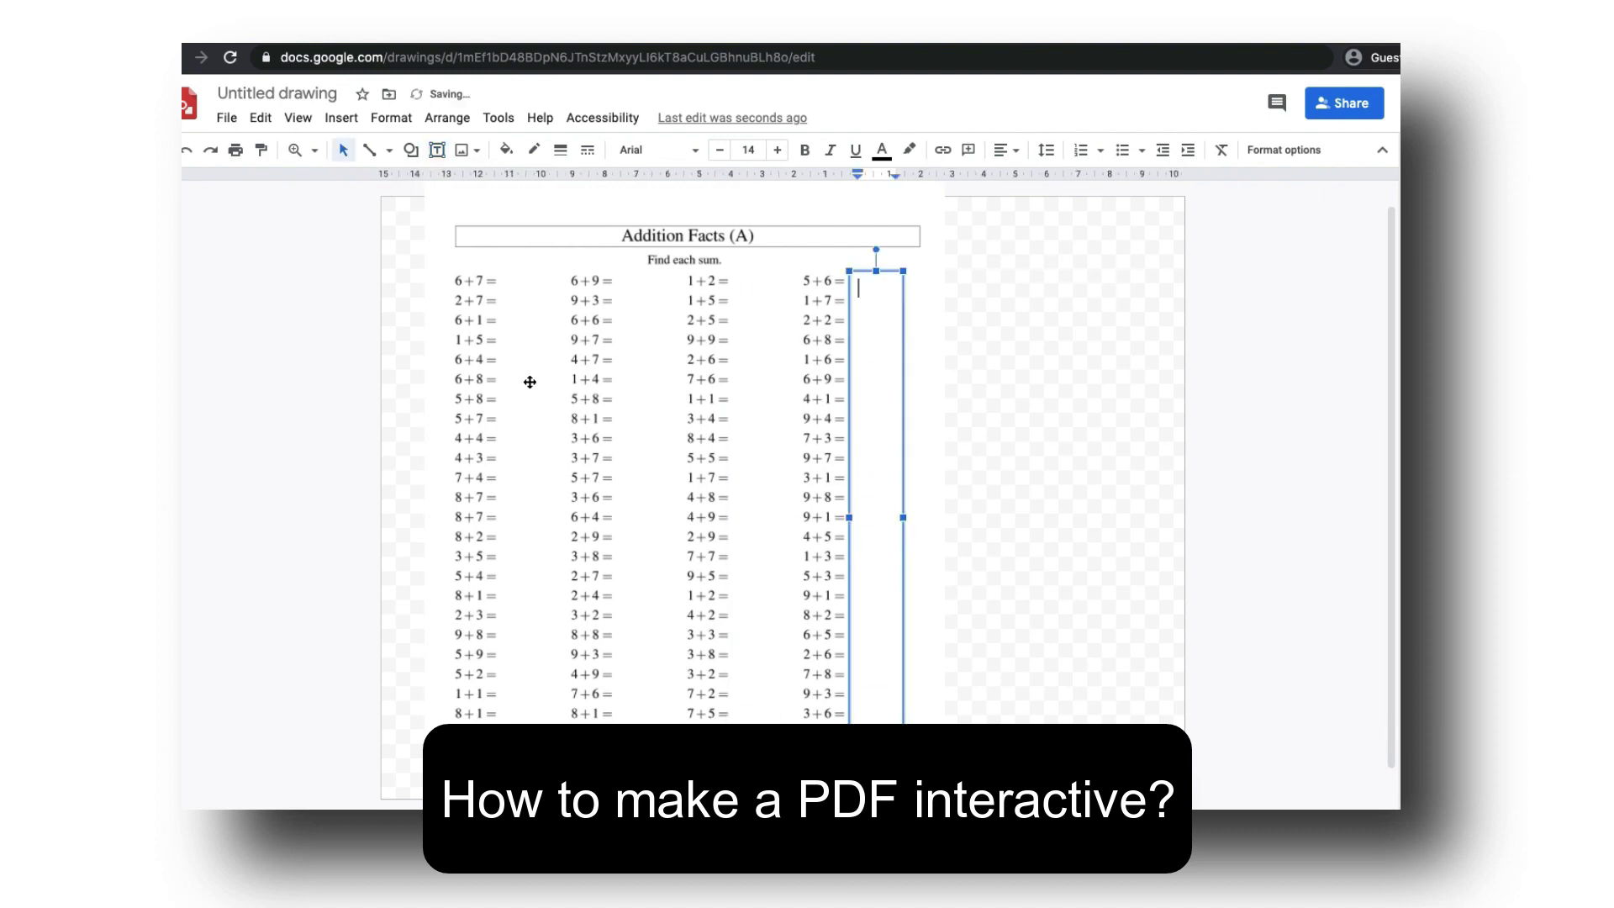
click(280, 93)
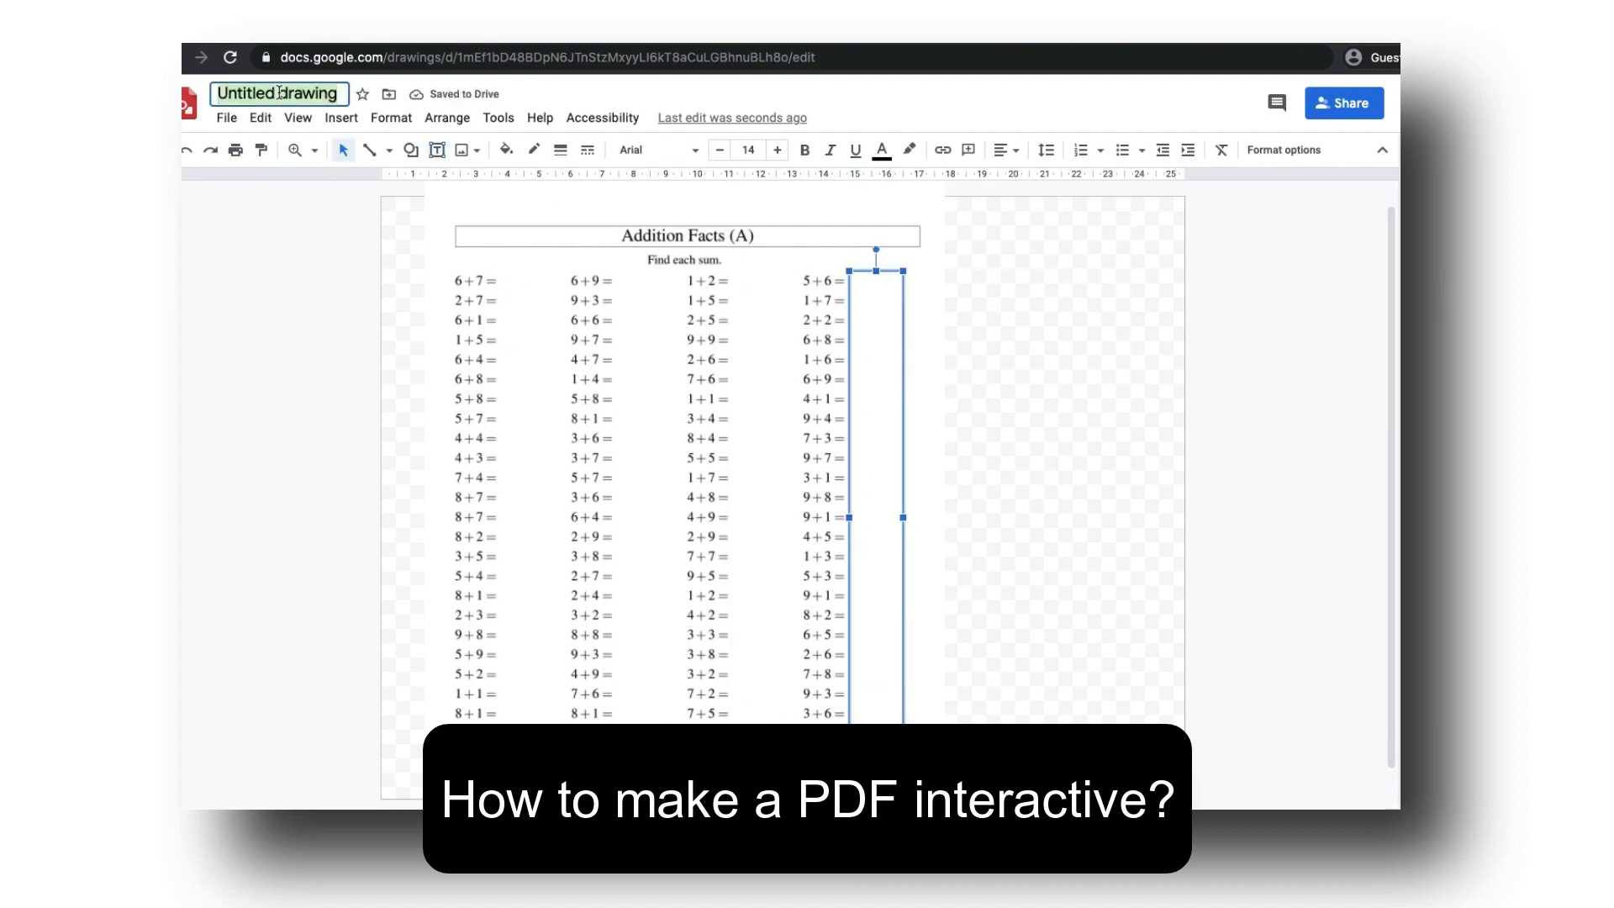
text(addition)
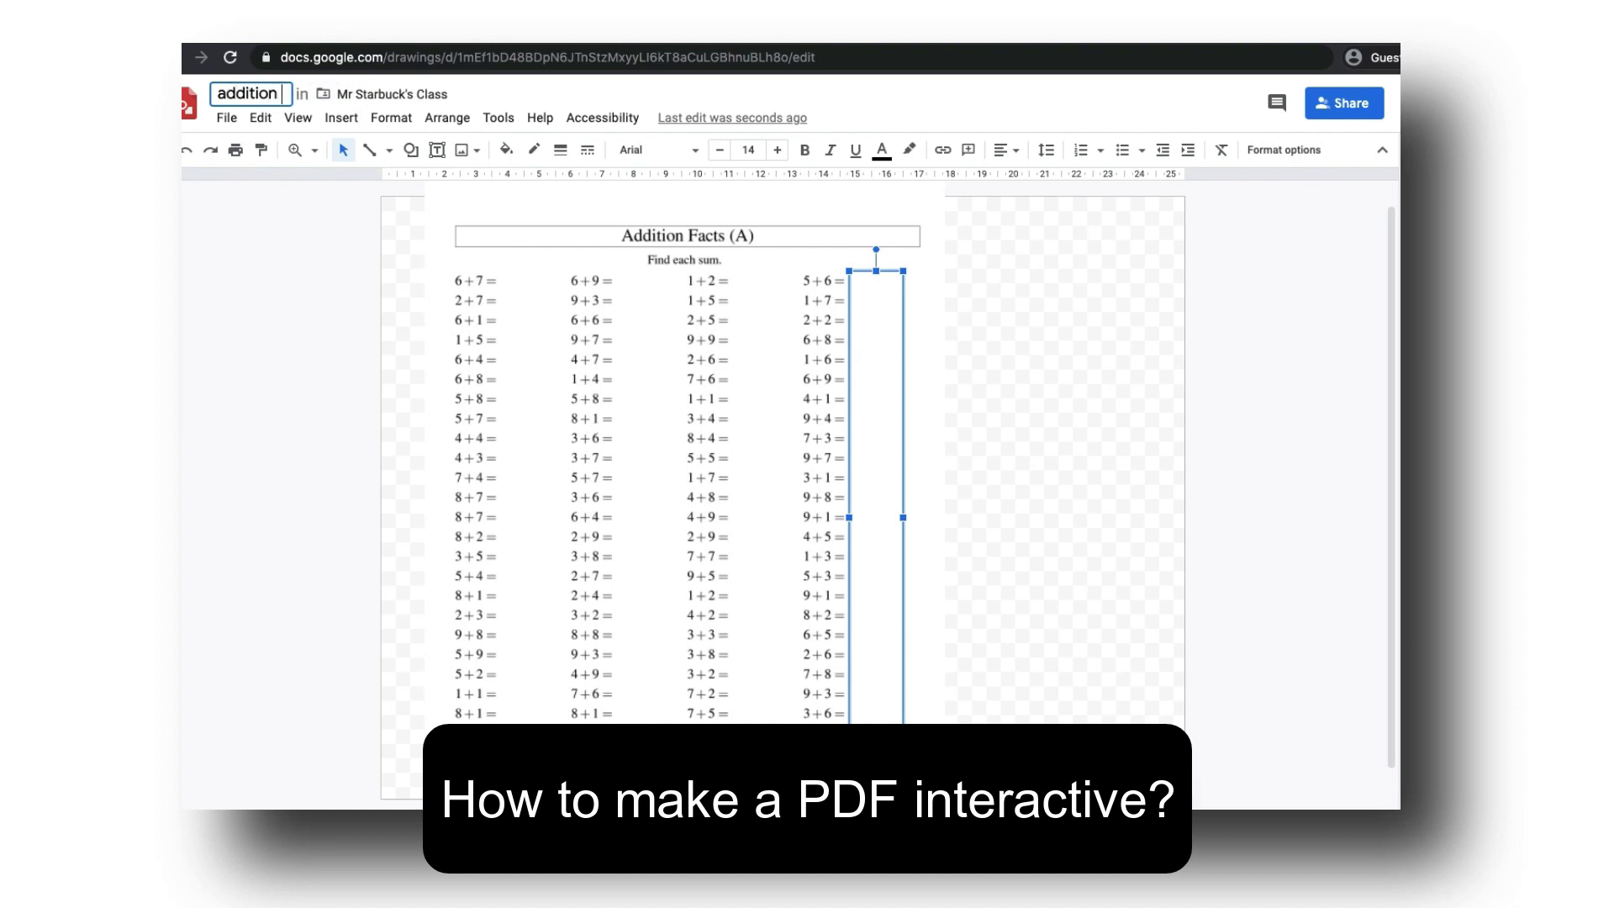
text( practice)
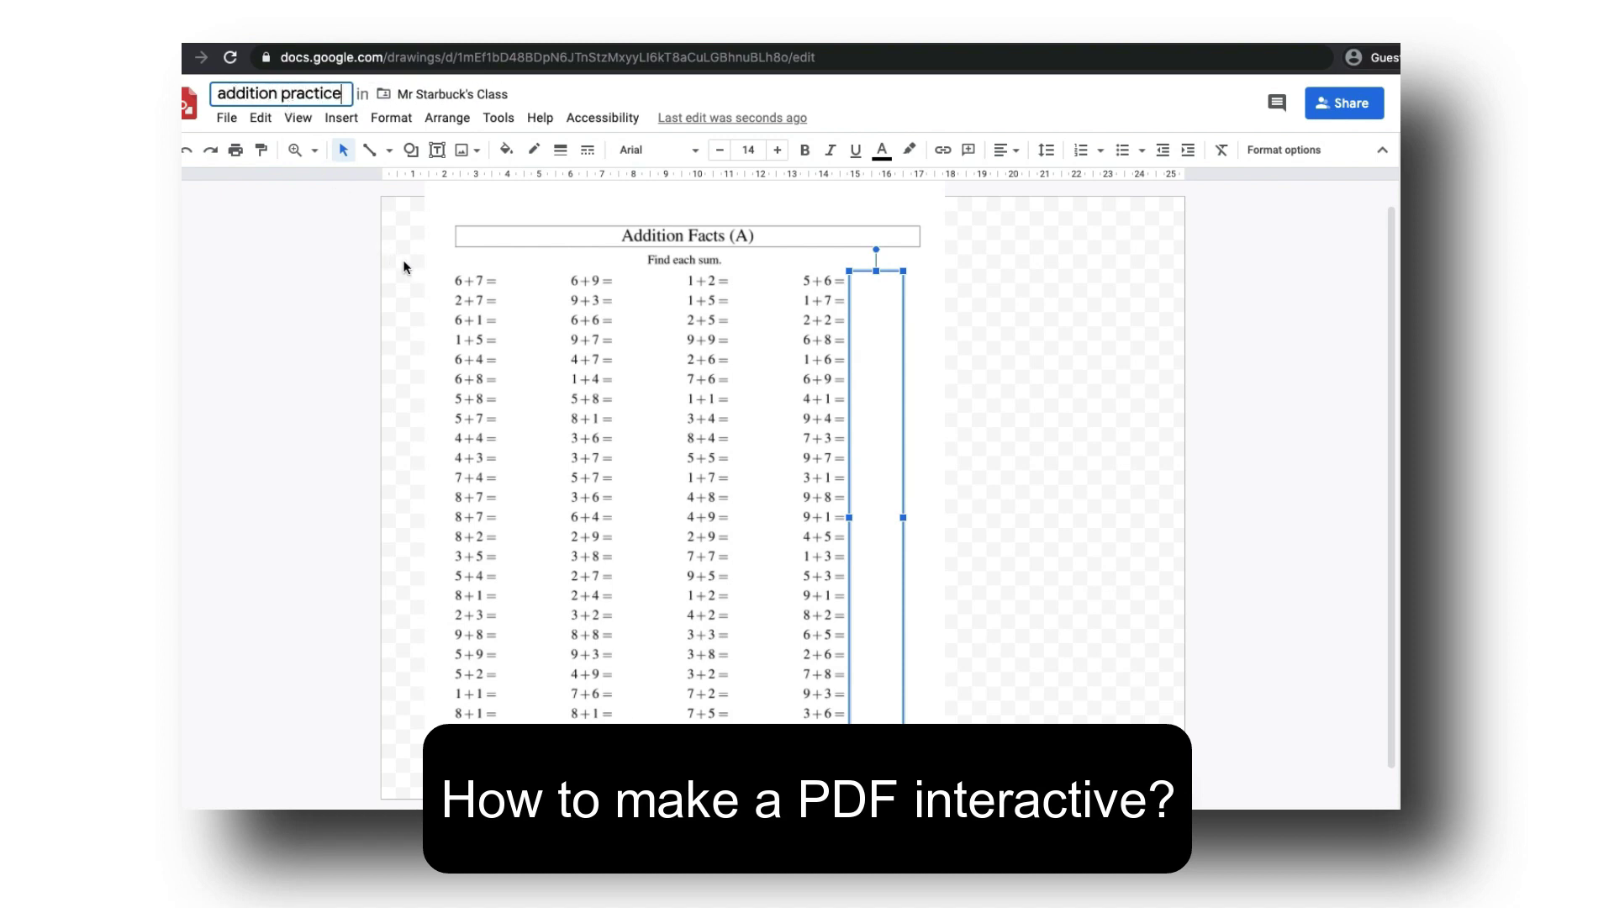
Type the answers 13, 9, 7 and 6 into the first column's answer box
click(407, 261)
click(515, 283)
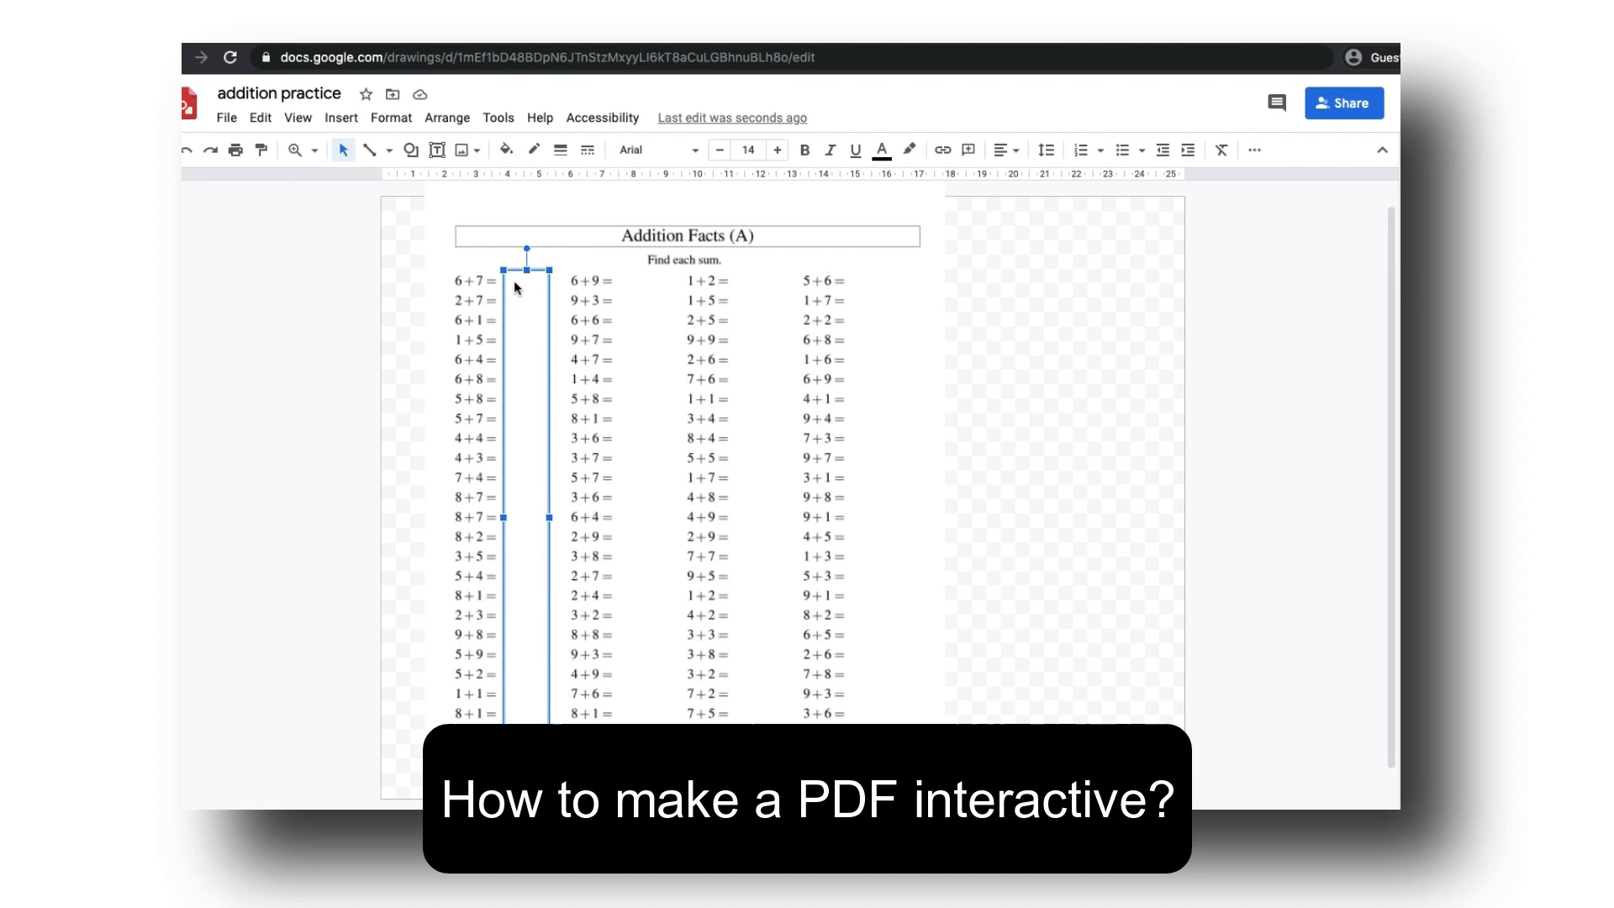
click(515, 287)
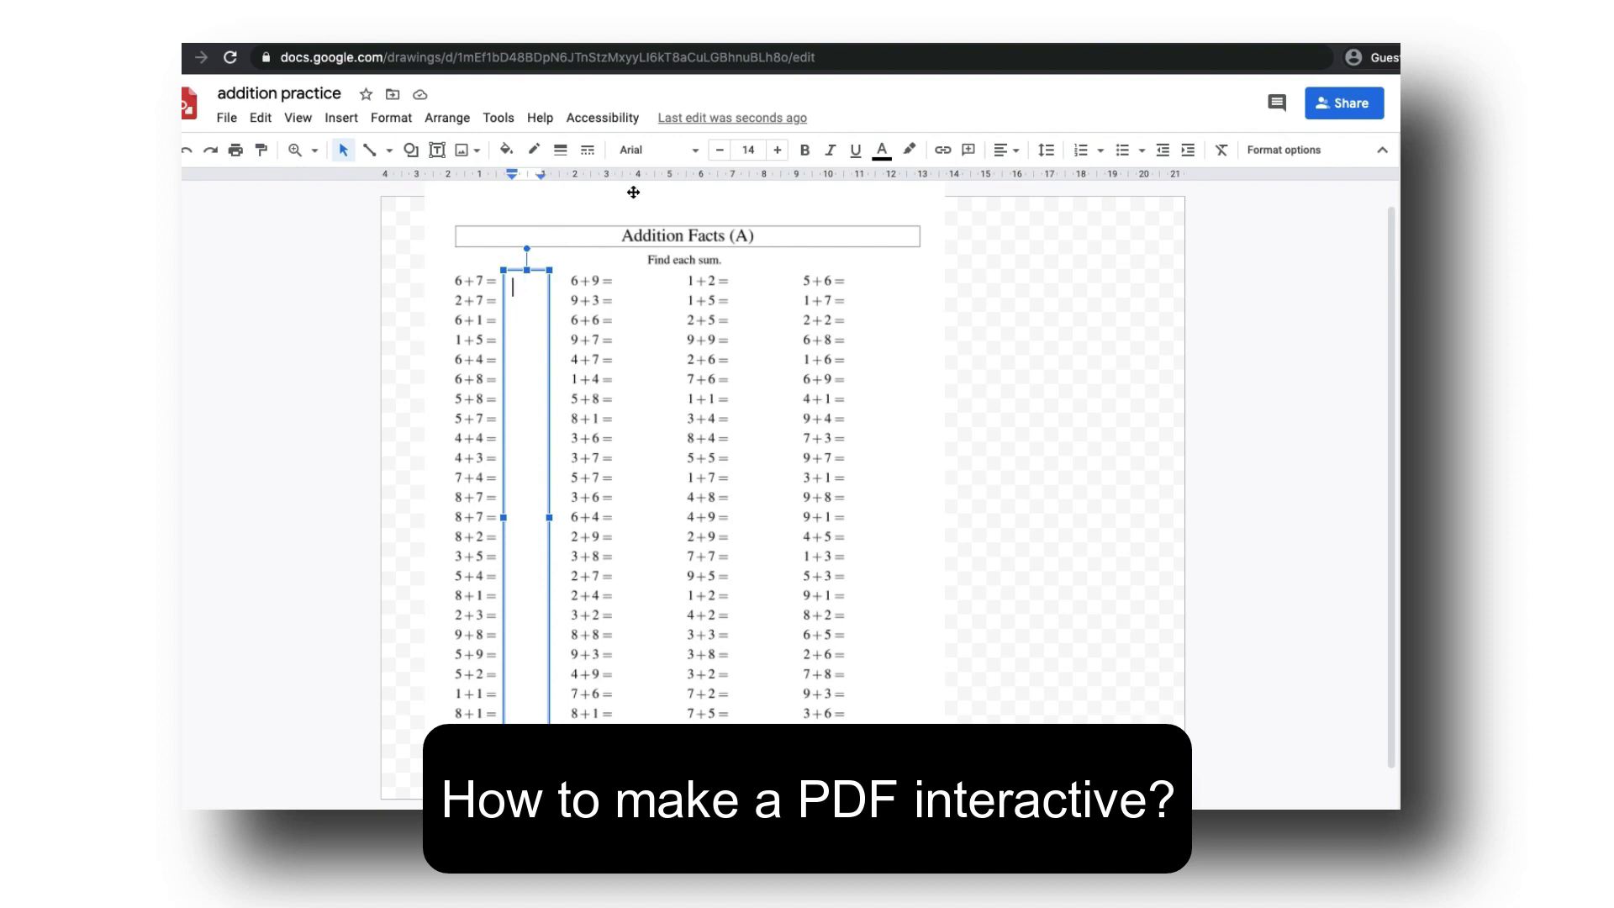
click(719, 151)
click(719, 151)
text(13 )
text(9)
key(Up)
key(BackSpace)
Enlarge the first column's answers to font size 13
drag(521, 330, 515, 262)
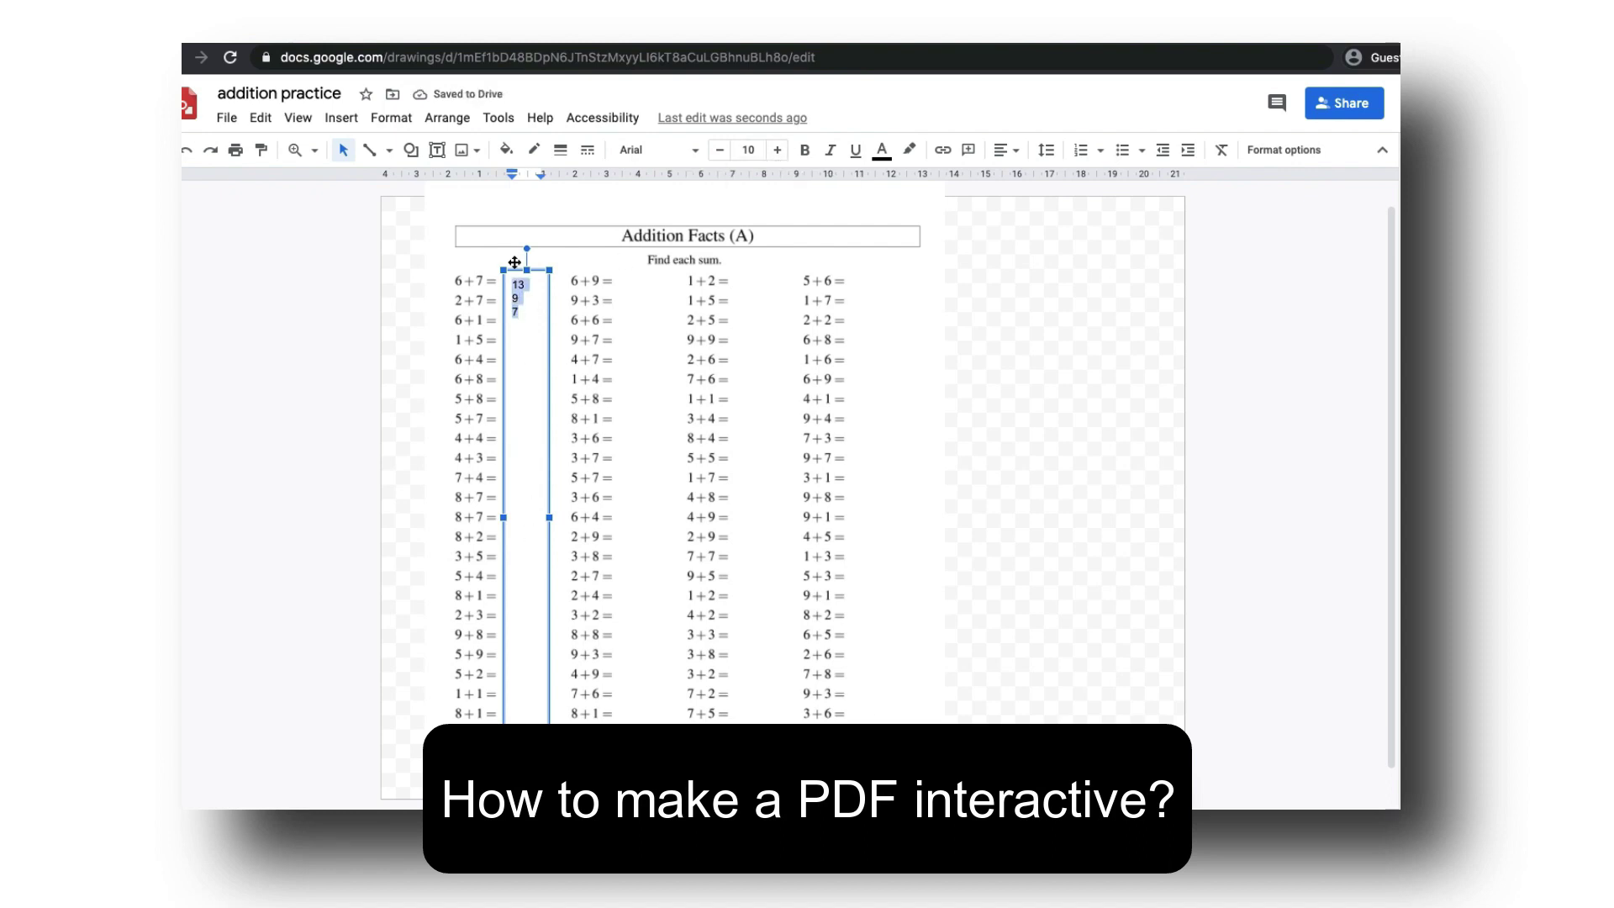
click(780, 156)
click(779, 155)
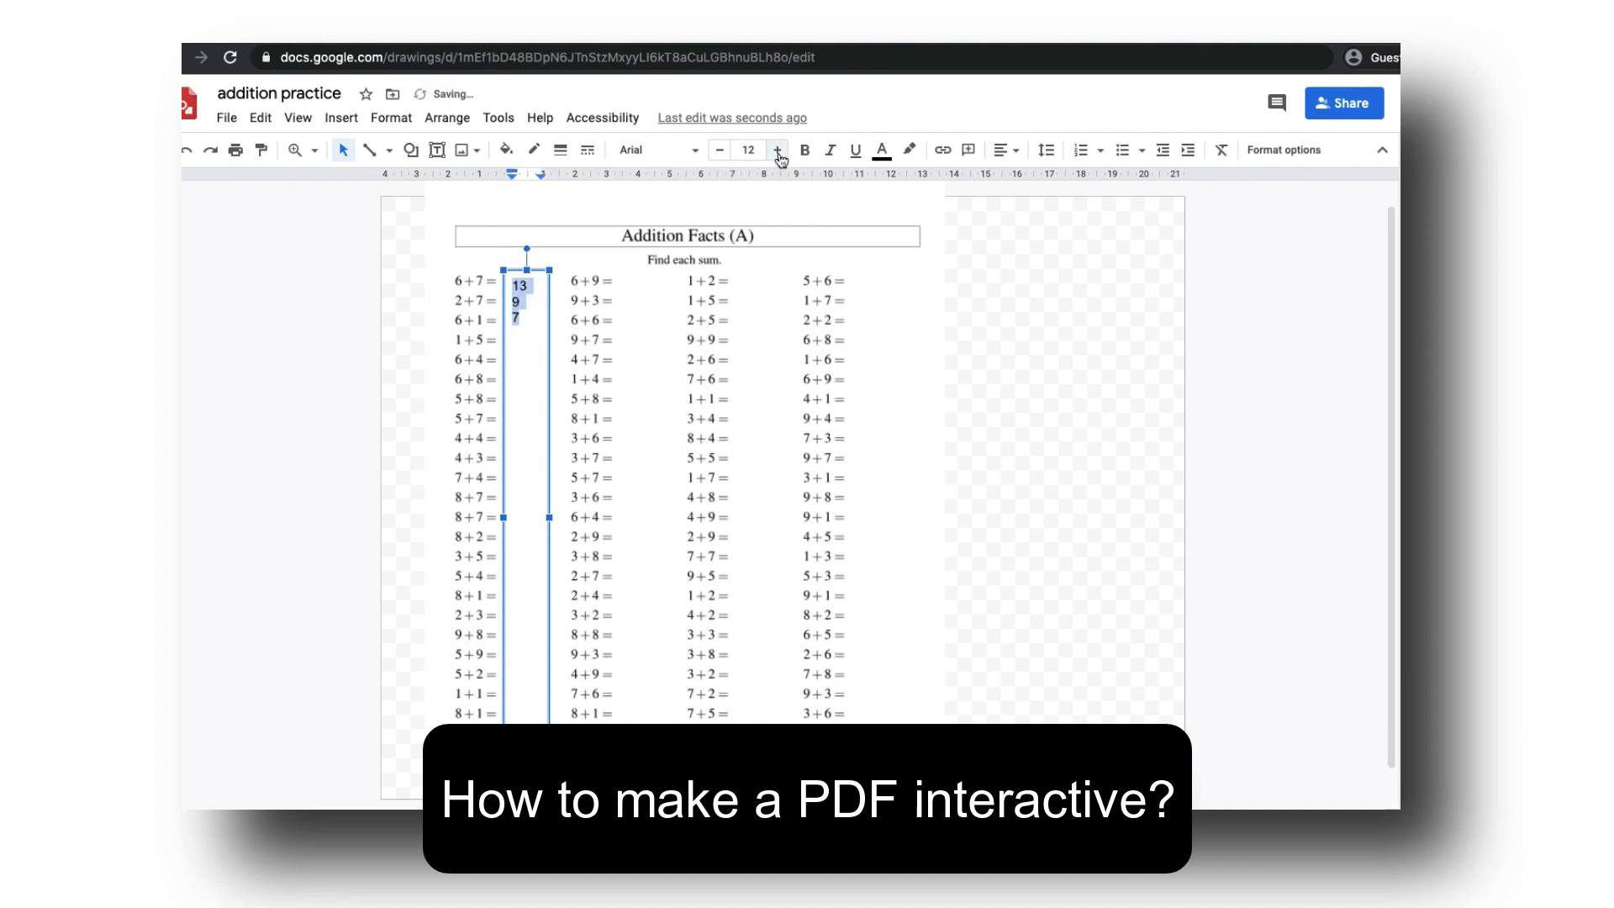
click(779, 156)
click(522, 323)
key(Return)
click(409, 408)
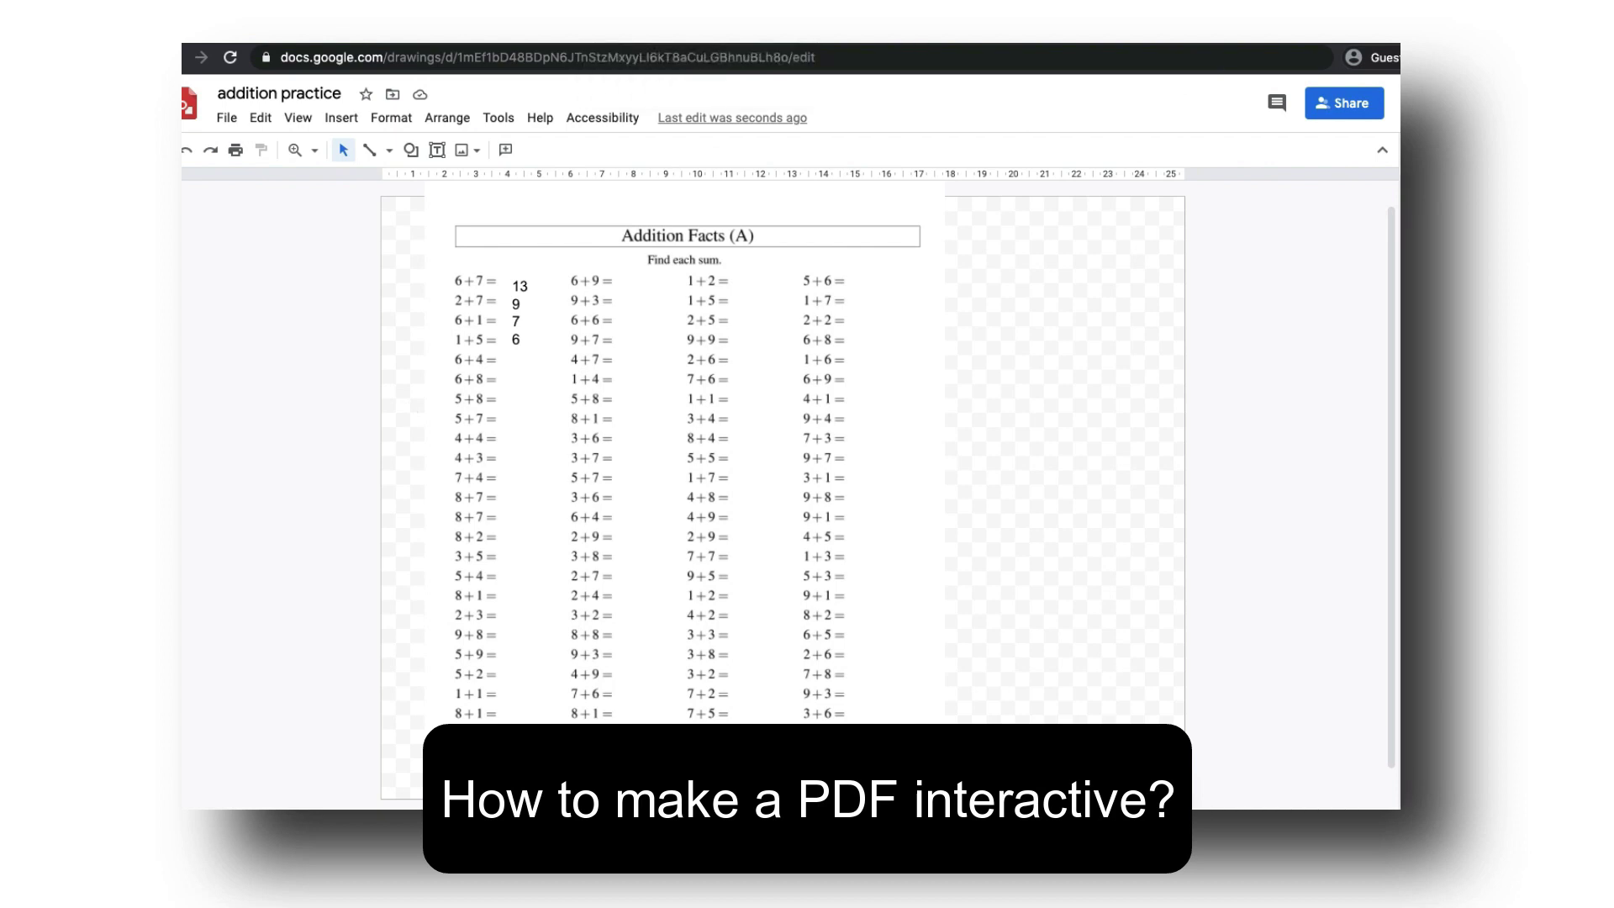
Set the attached drawing to 'Make a copy for each student'
key(ctrl+Tab)
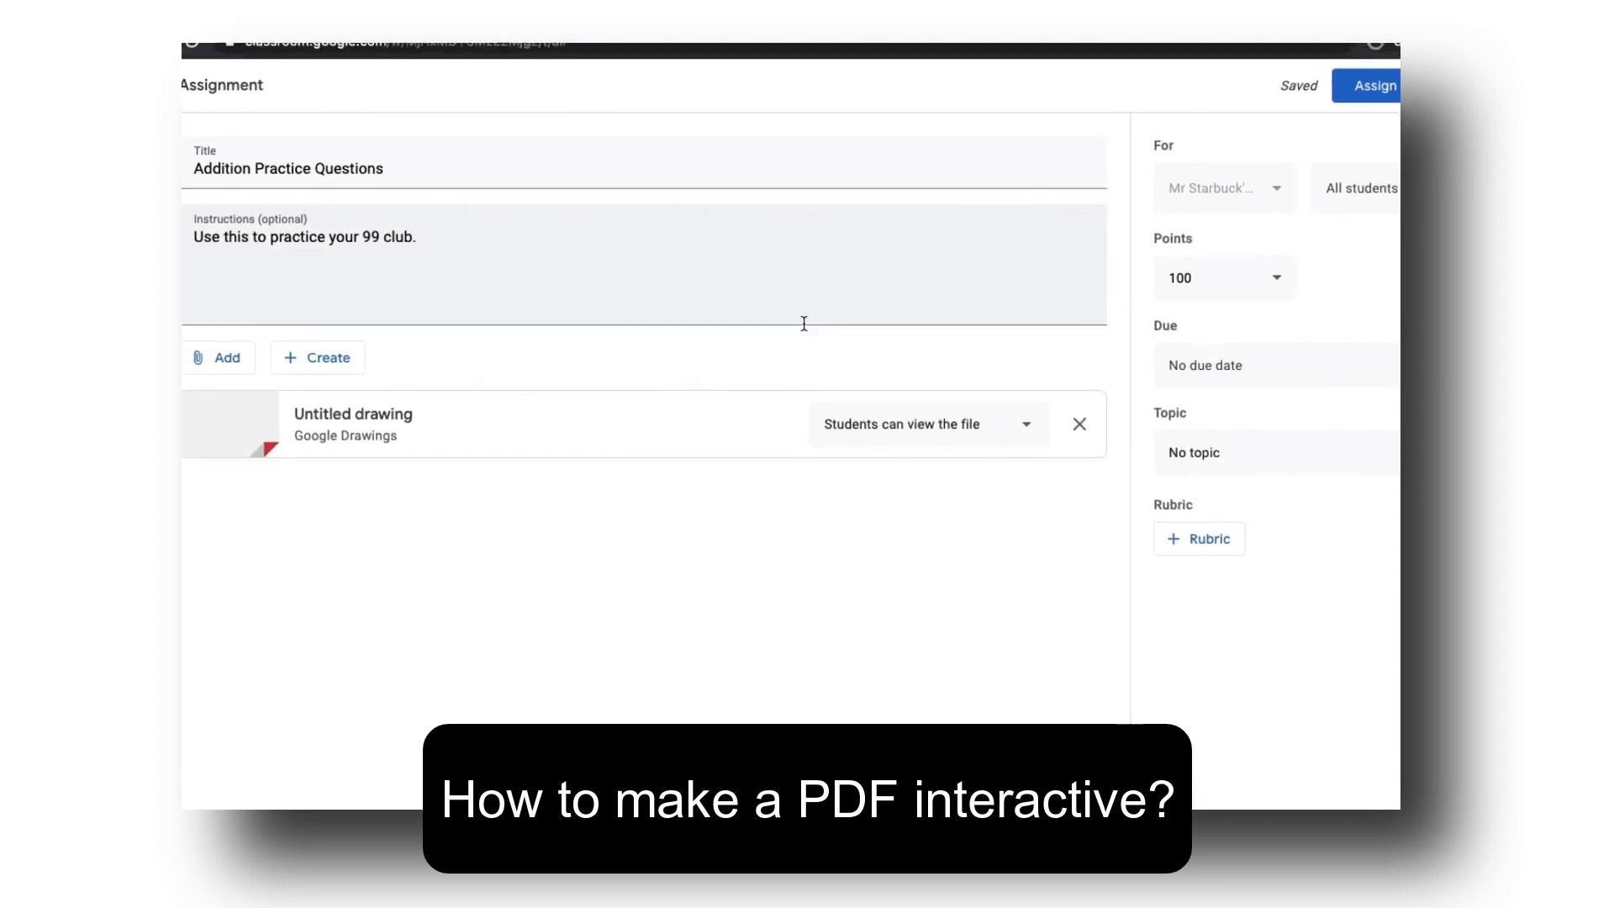
click(1024, 444)
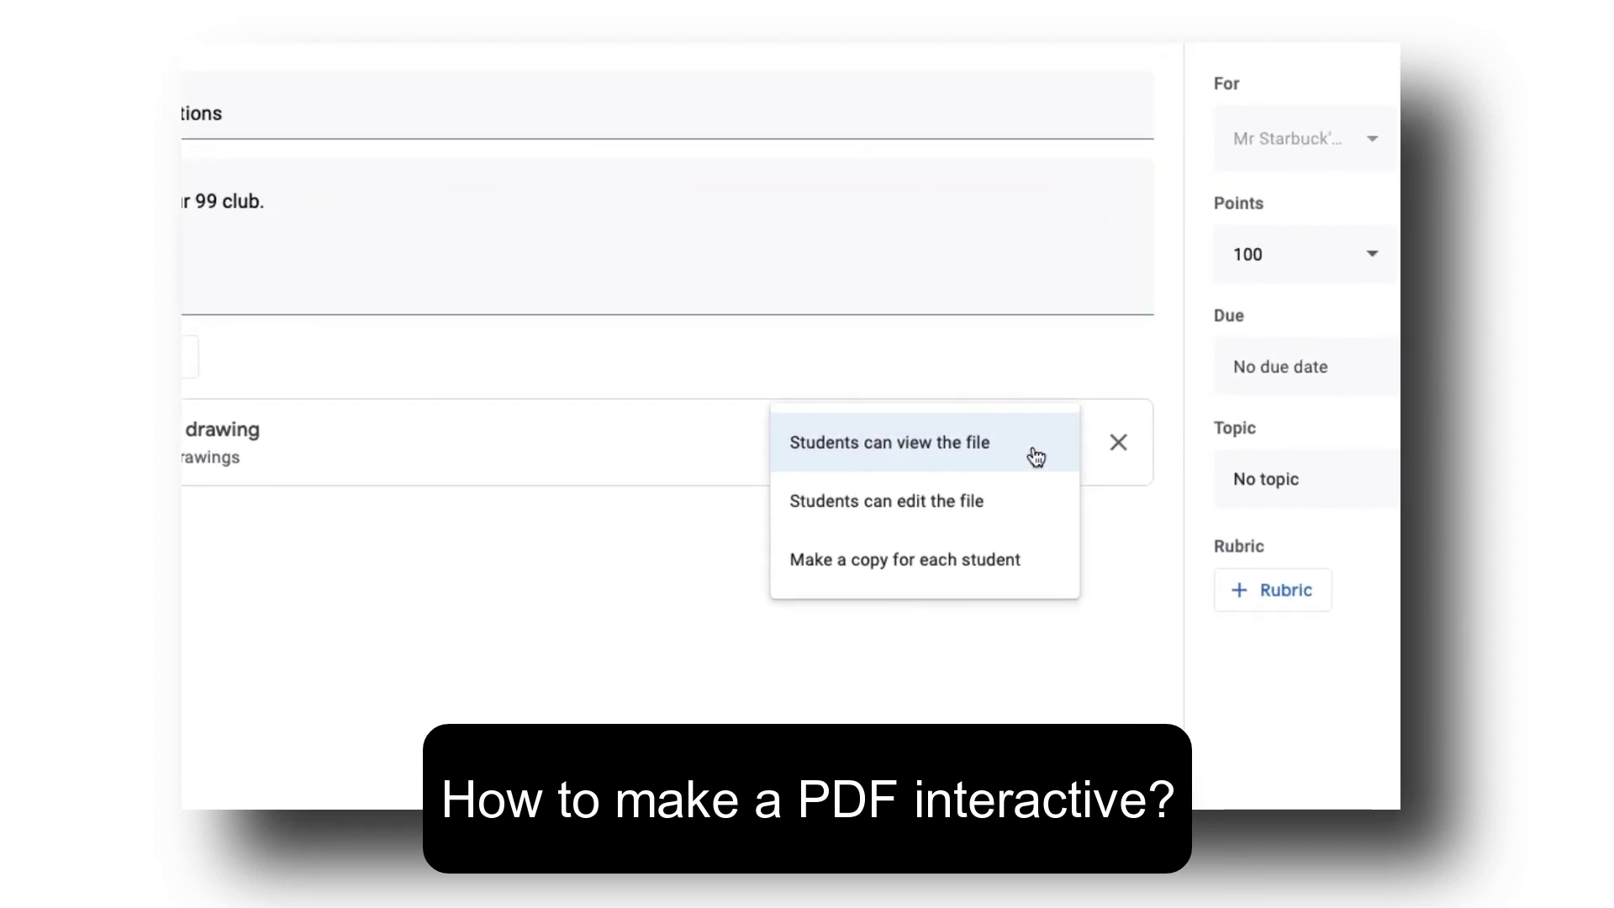
click(995, 595)
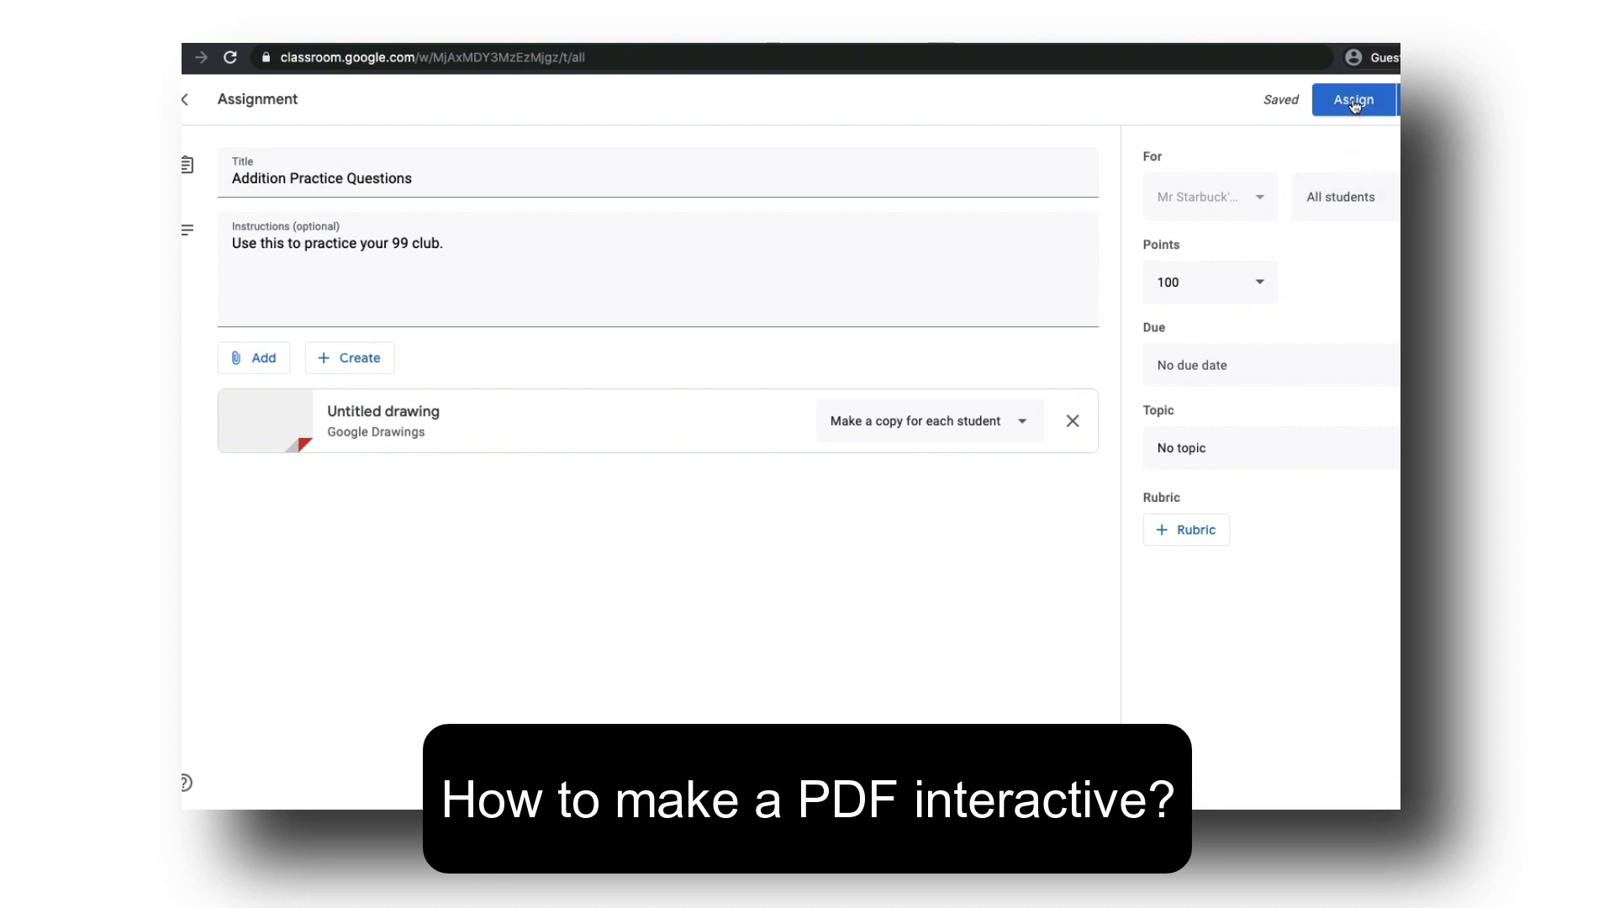
Put the assignment under a new topic named 'Maths'
click(1276, 441)
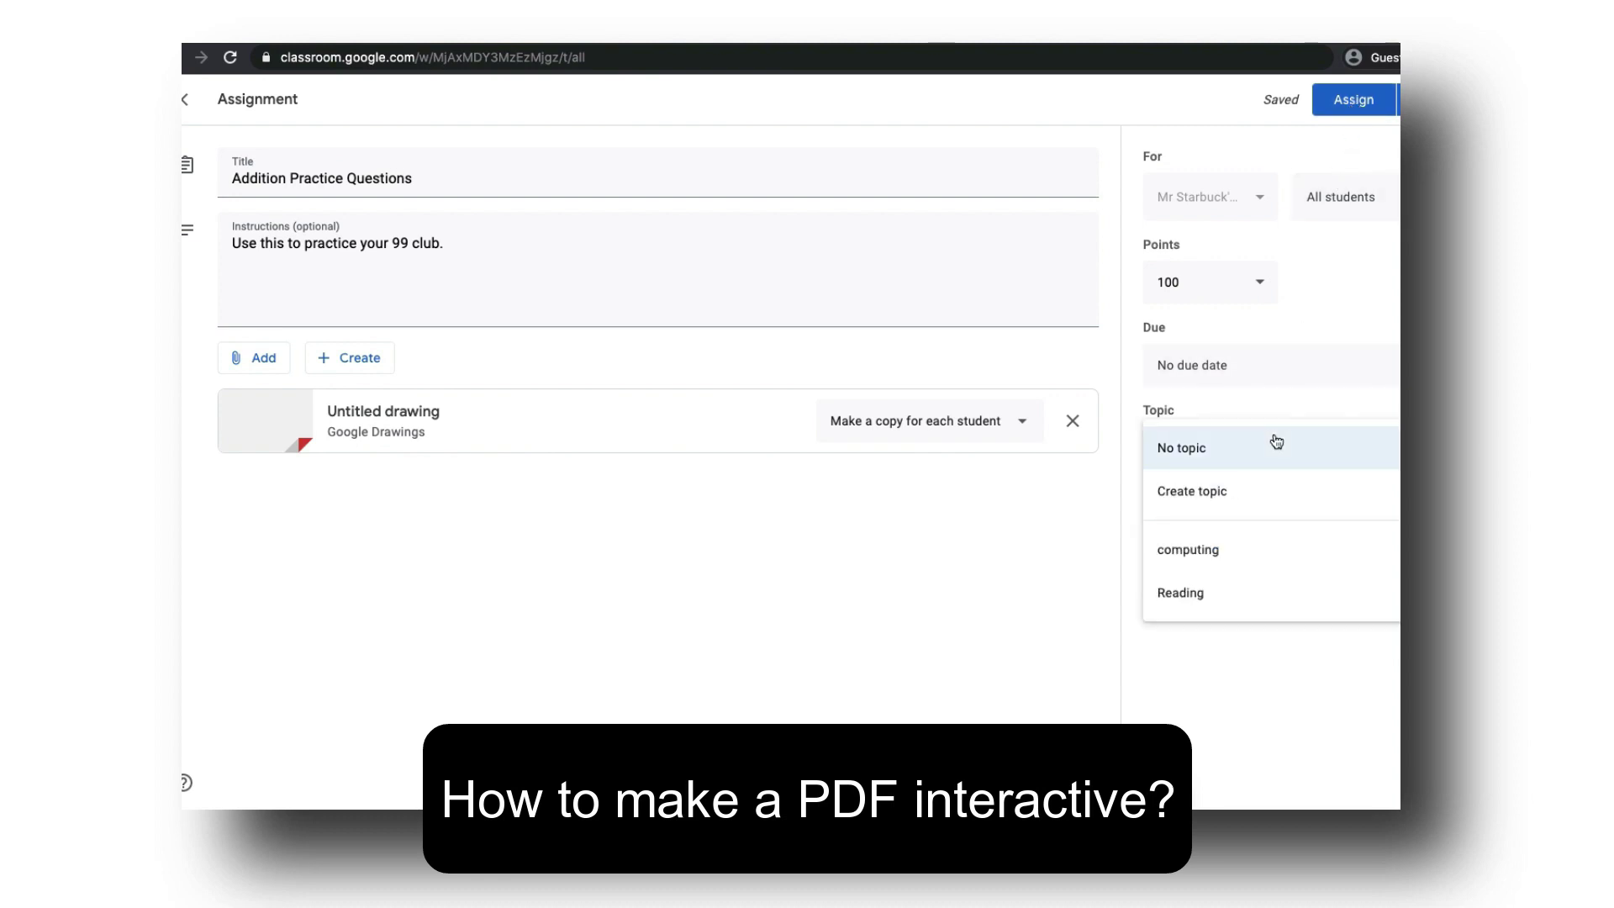
click(1258, 498)
text(M)
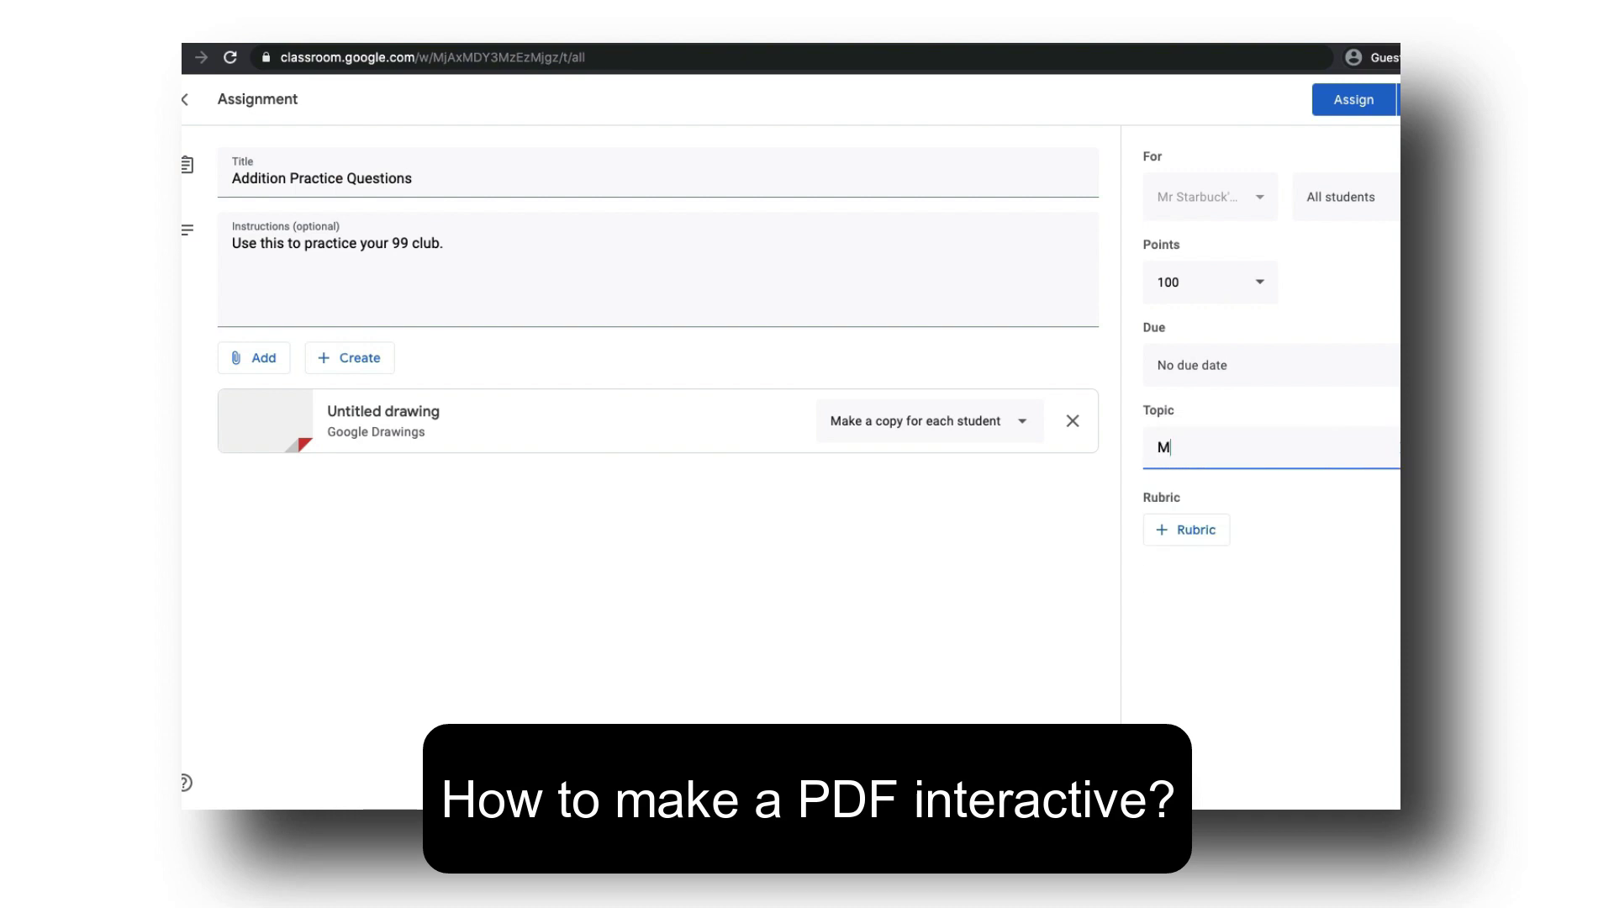
text(aths)
Set the due date to Fri, 4 Dec 2020 and assign the assignment
click(1244, 375)
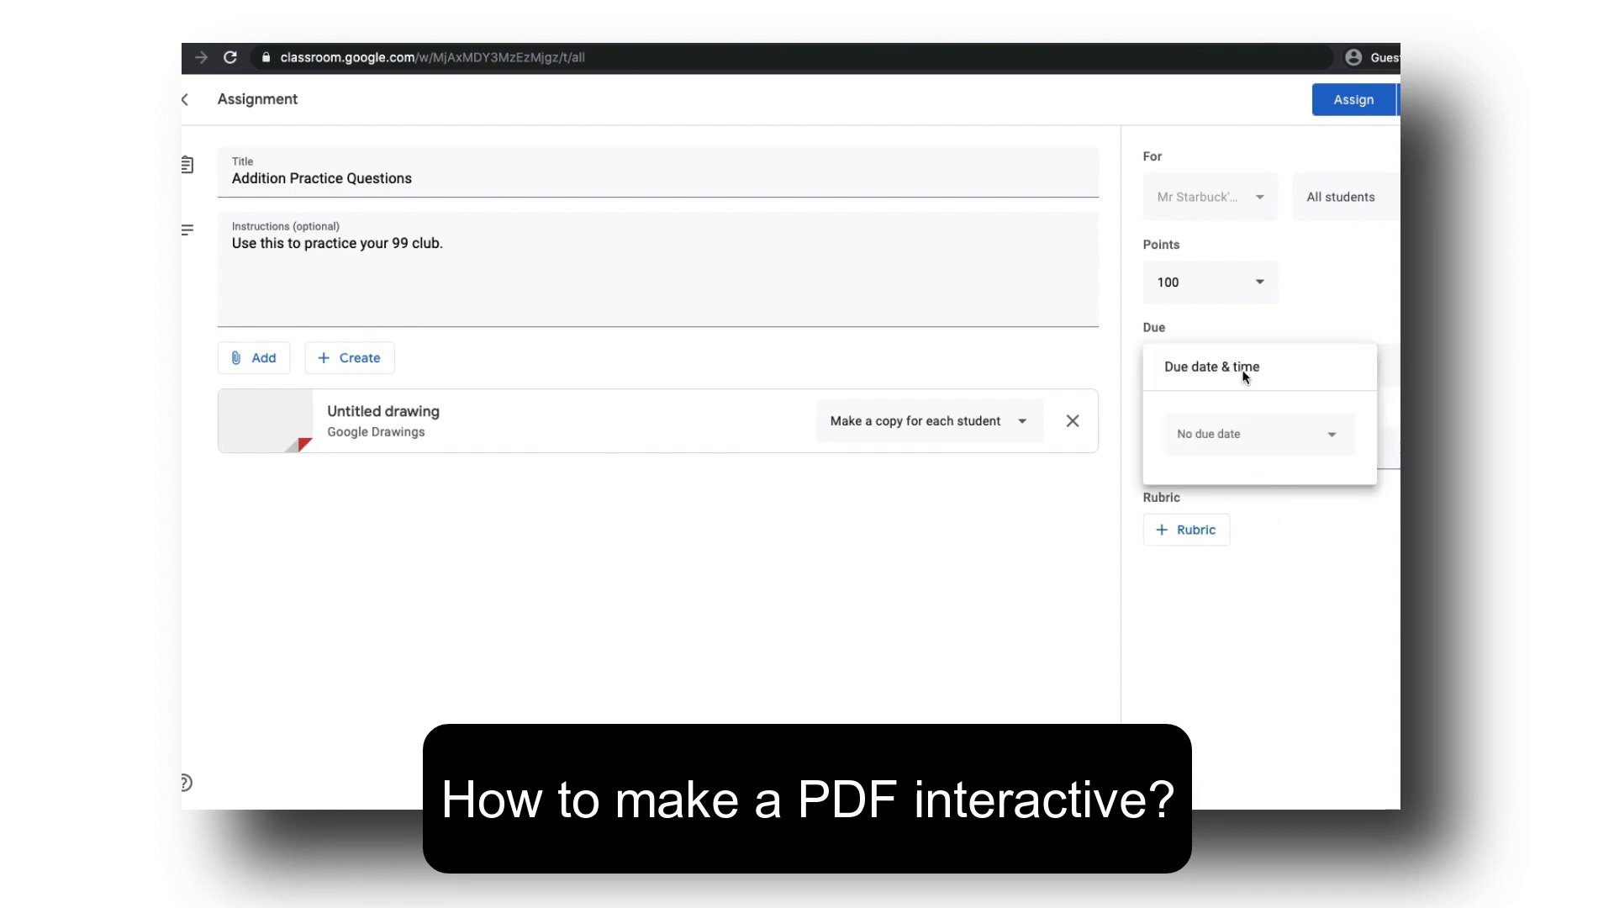
click(1253, 437)
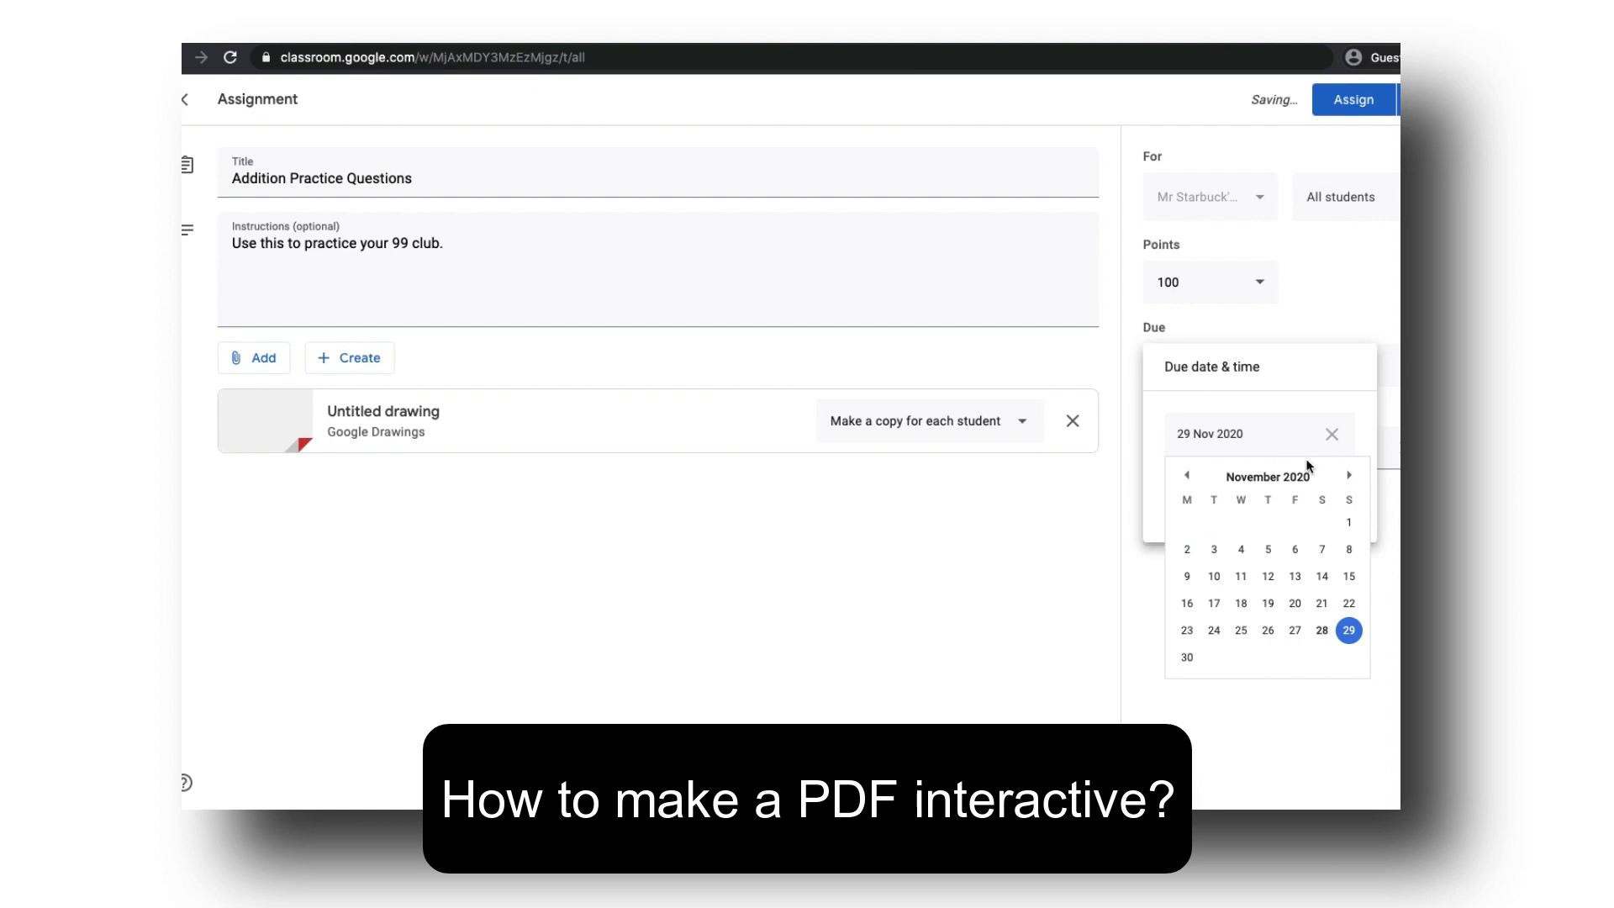
click(1350, 475)
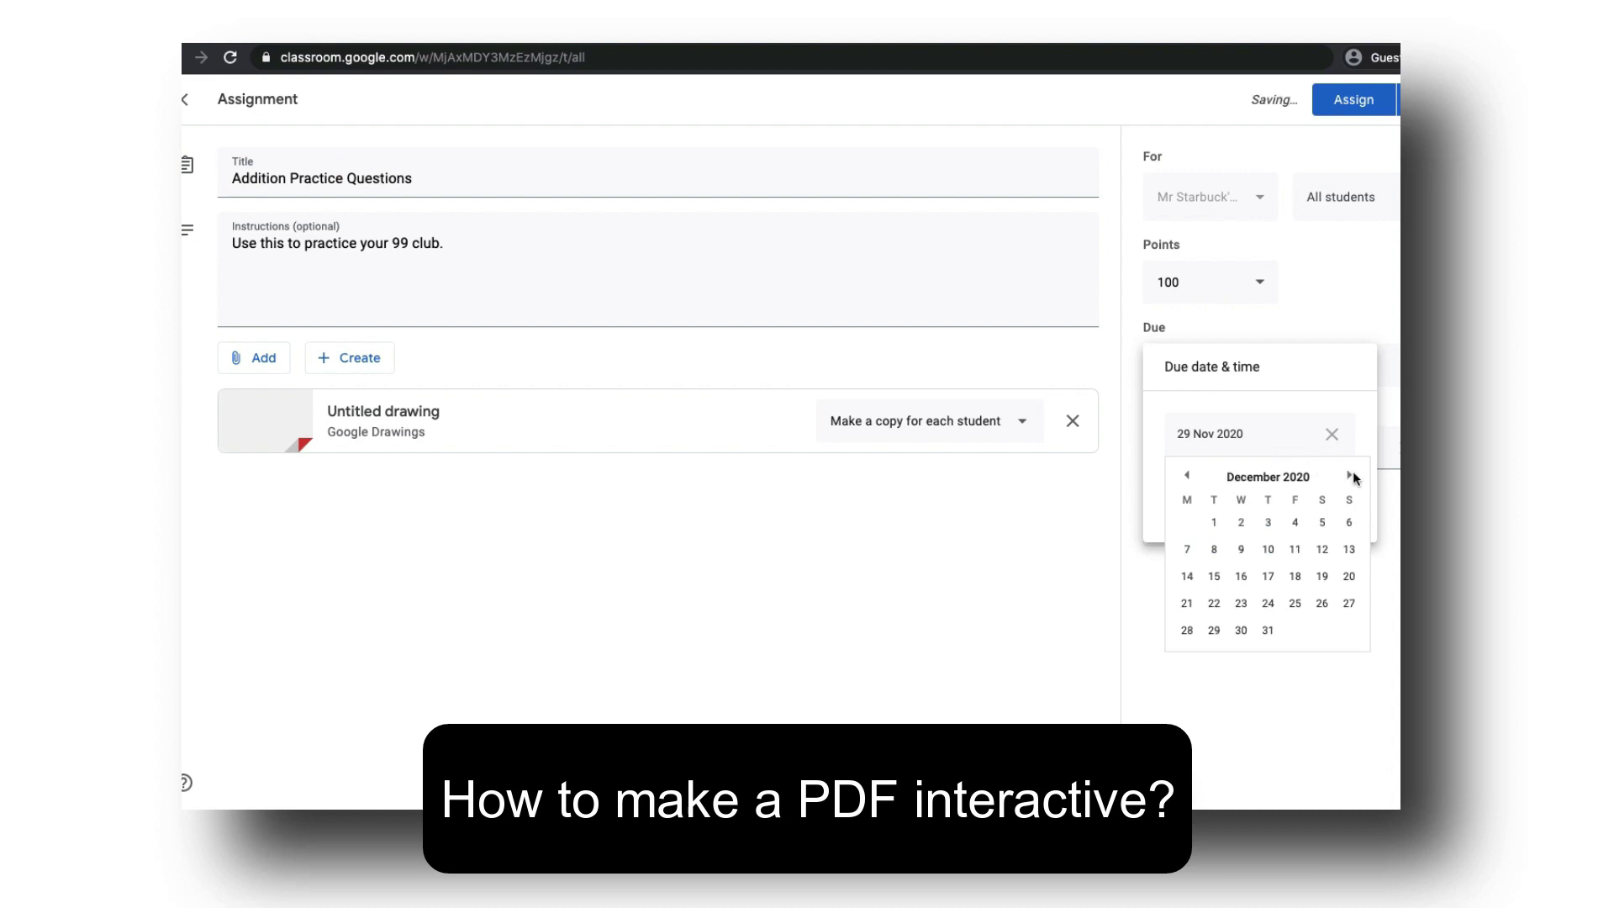
click(1296, 522)
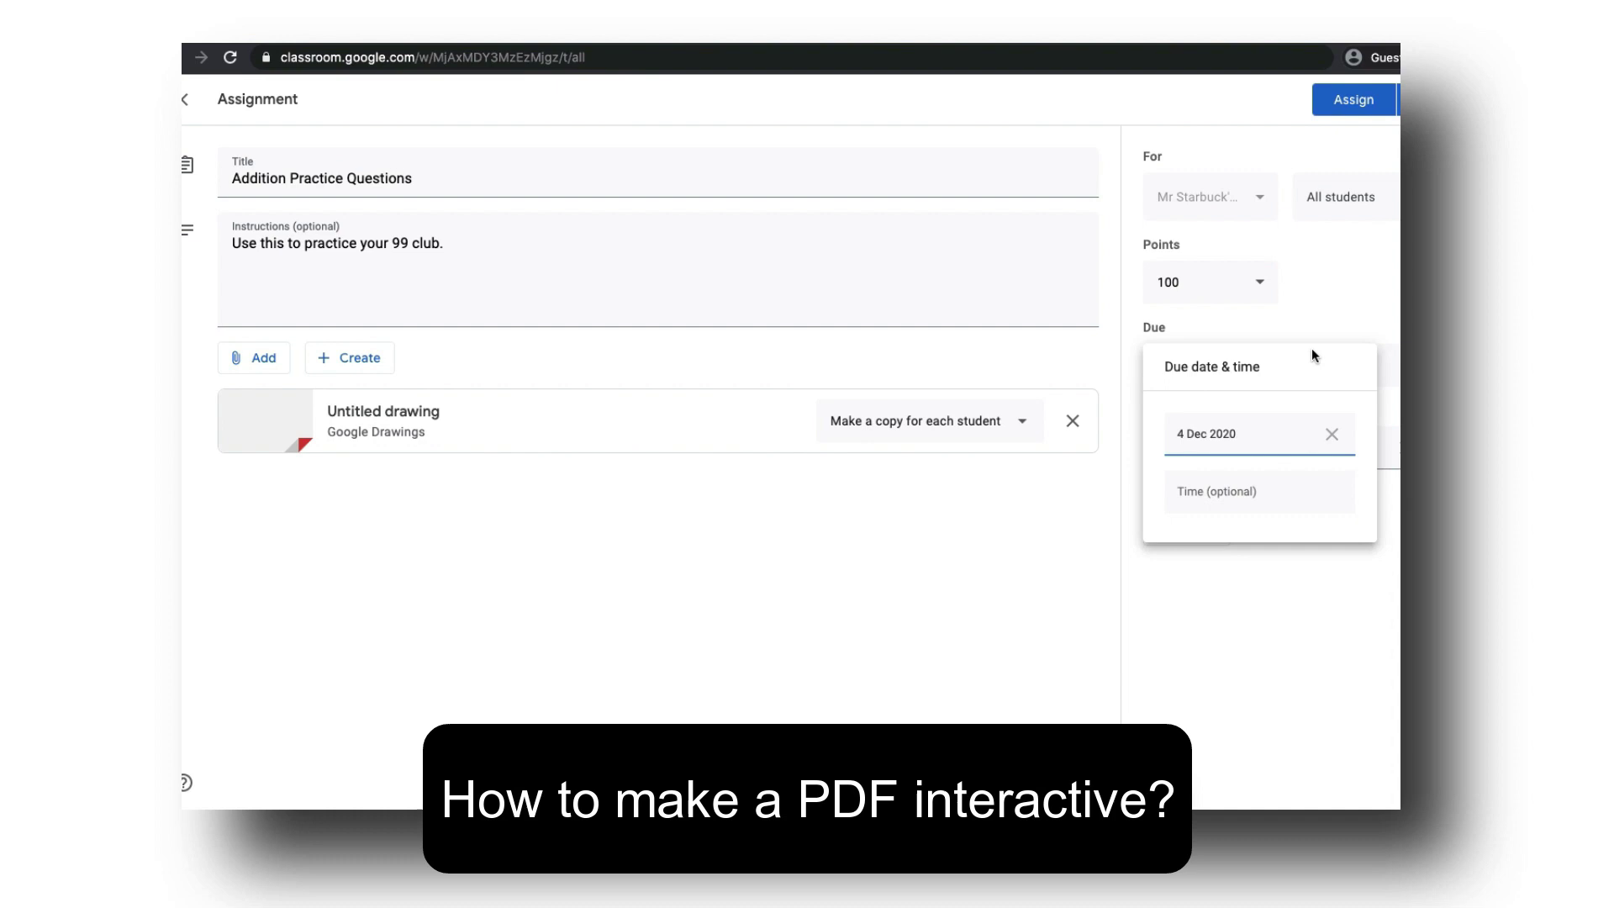
click(1325, 308)
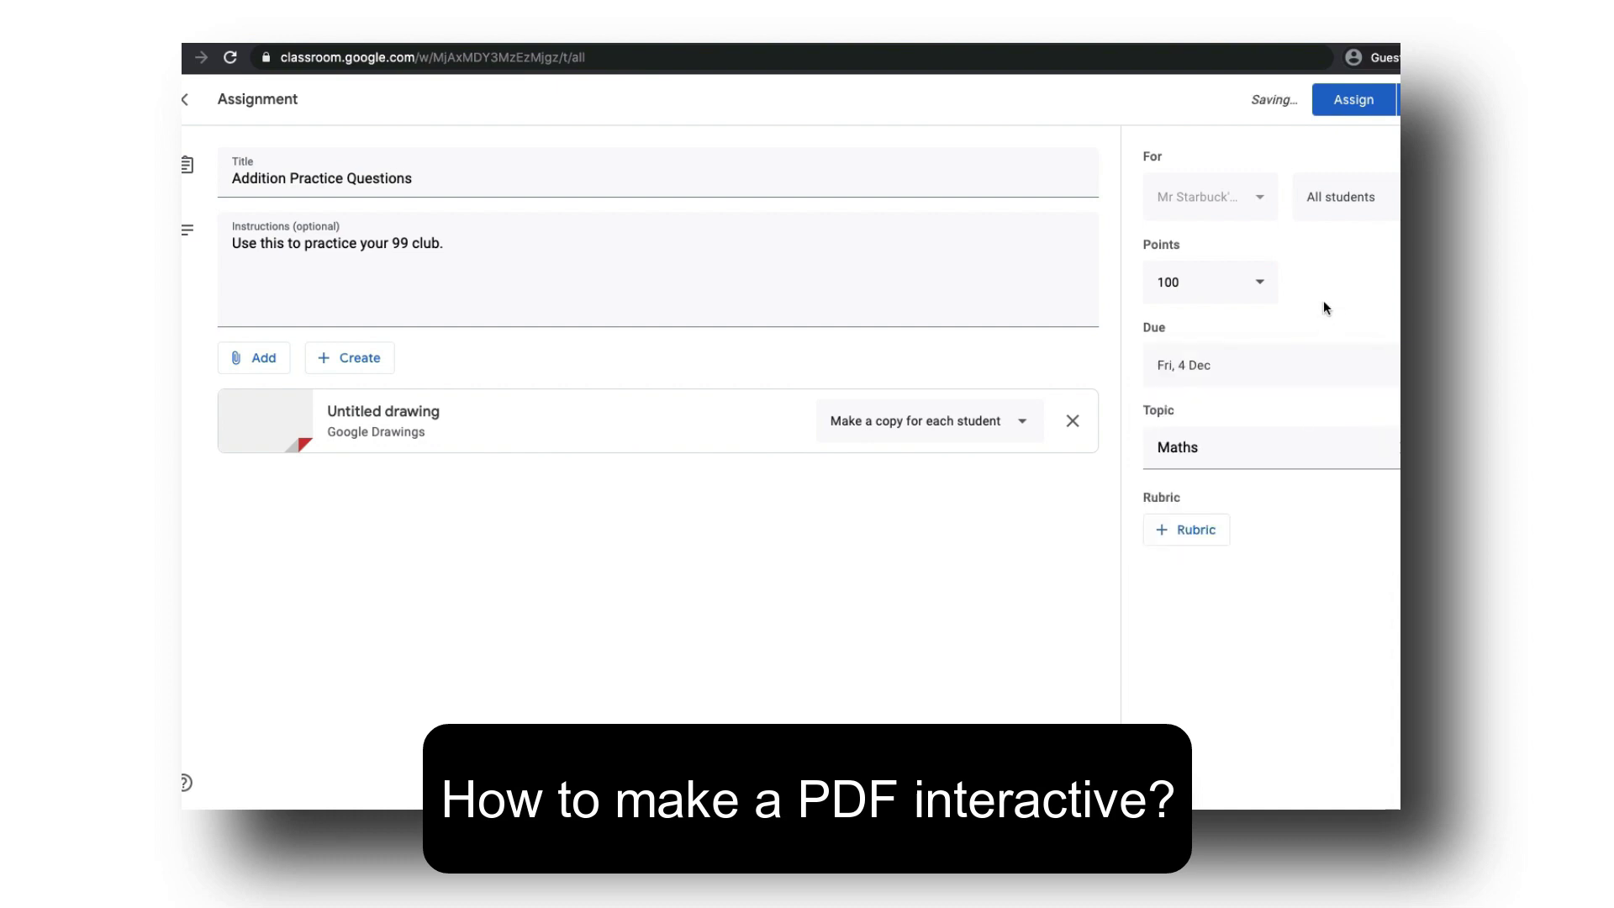
click(1344, 107)
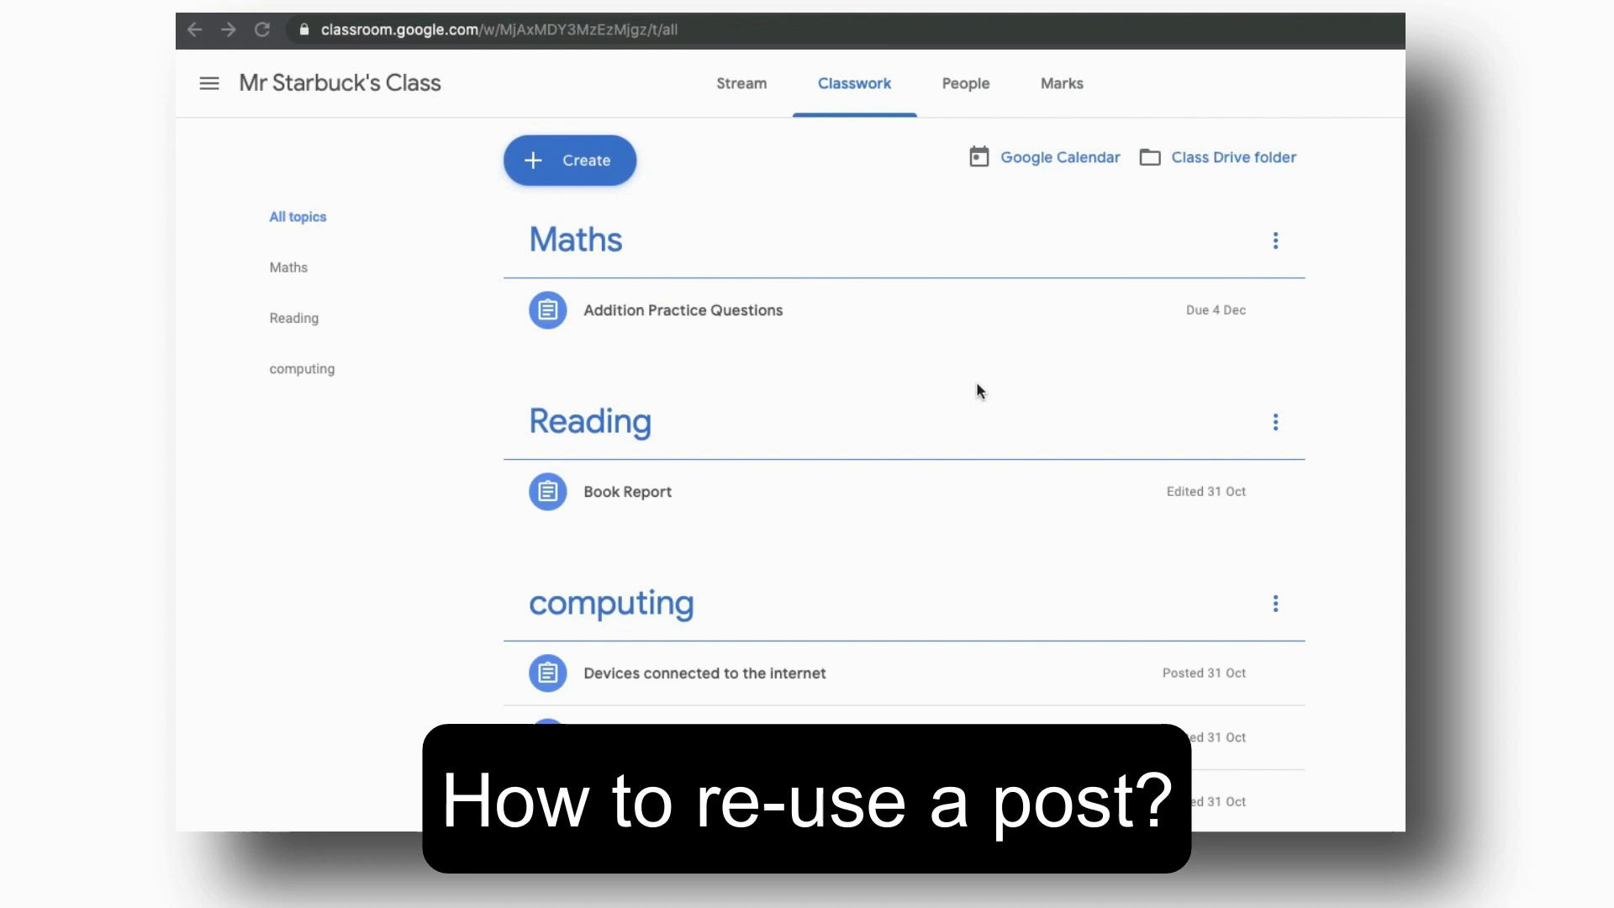
Go to the class overview and open the Shared Resource Class
click(210, 84)
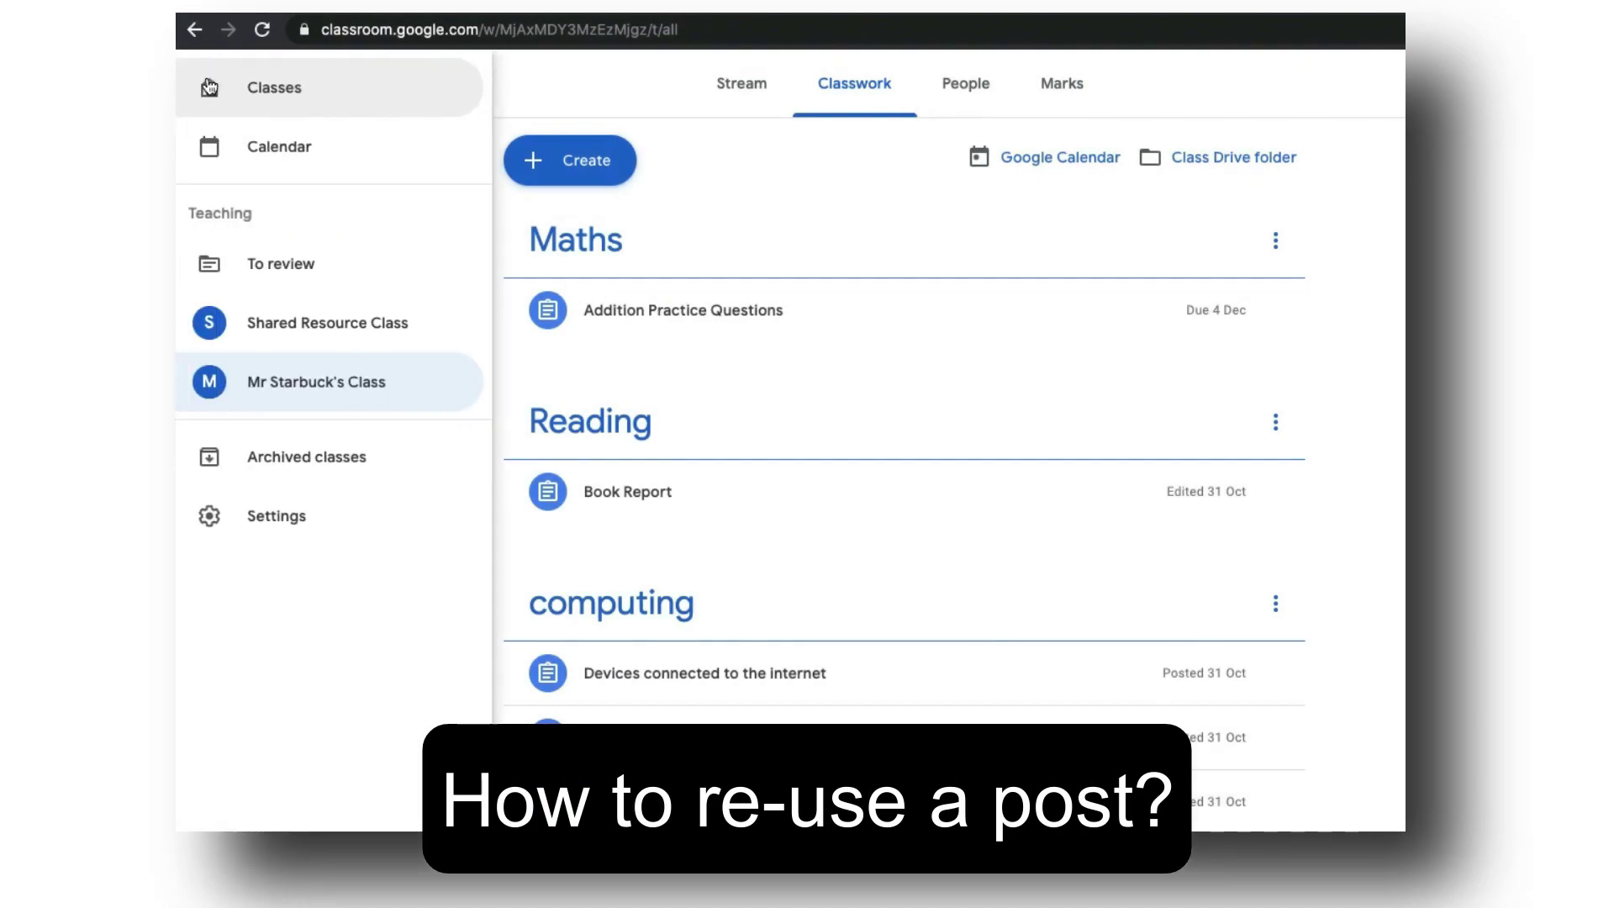
click(250, 85)
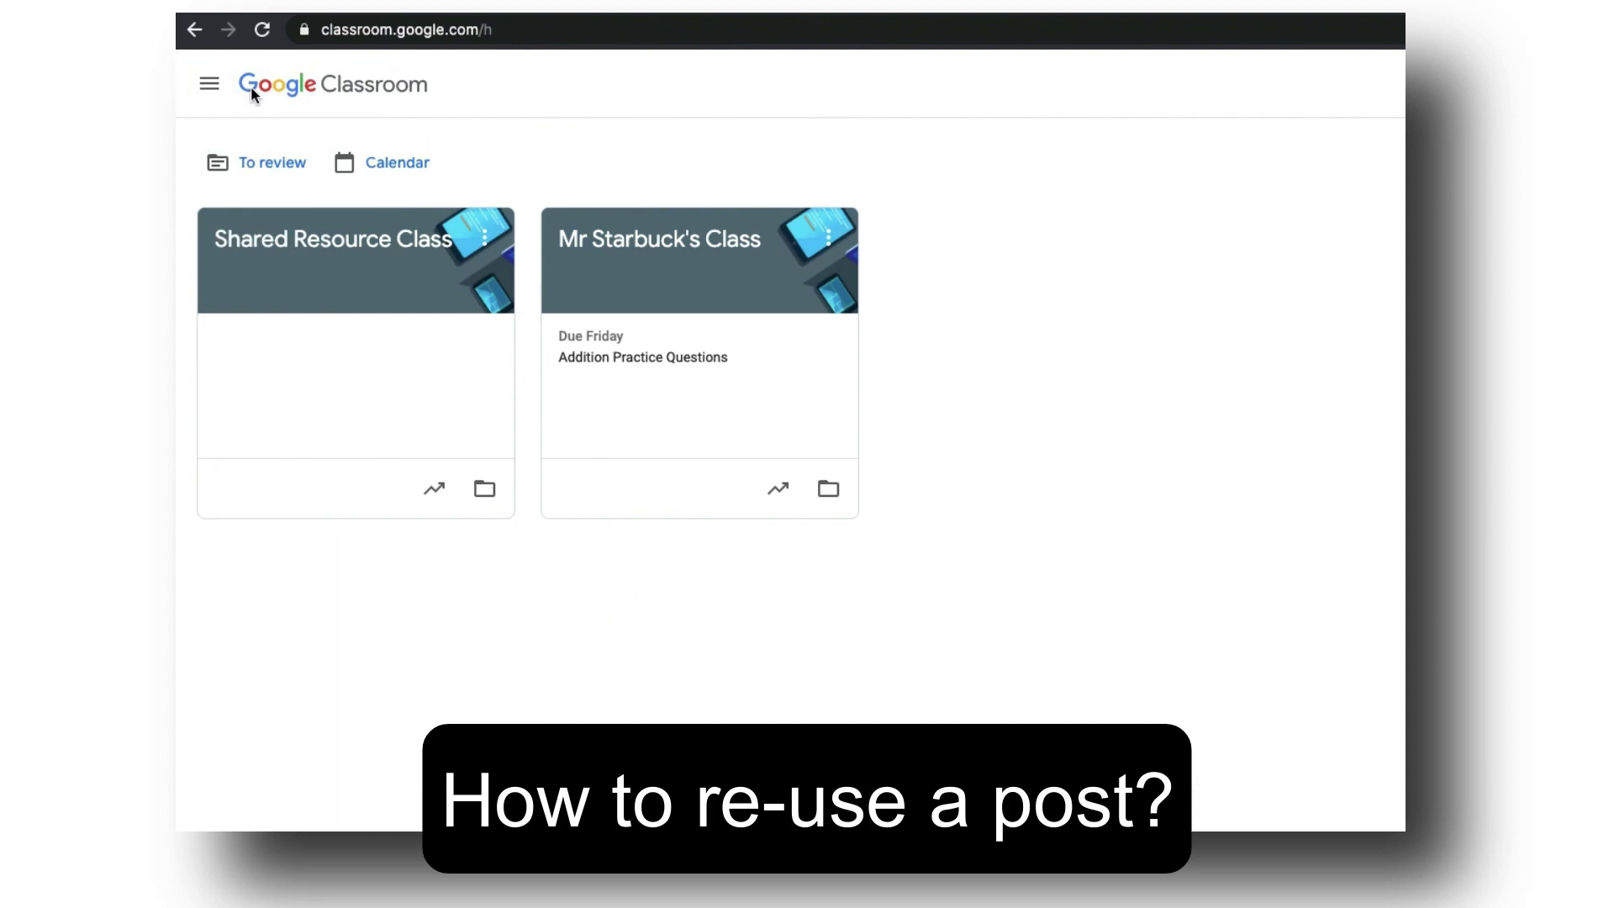
click(382, 239)
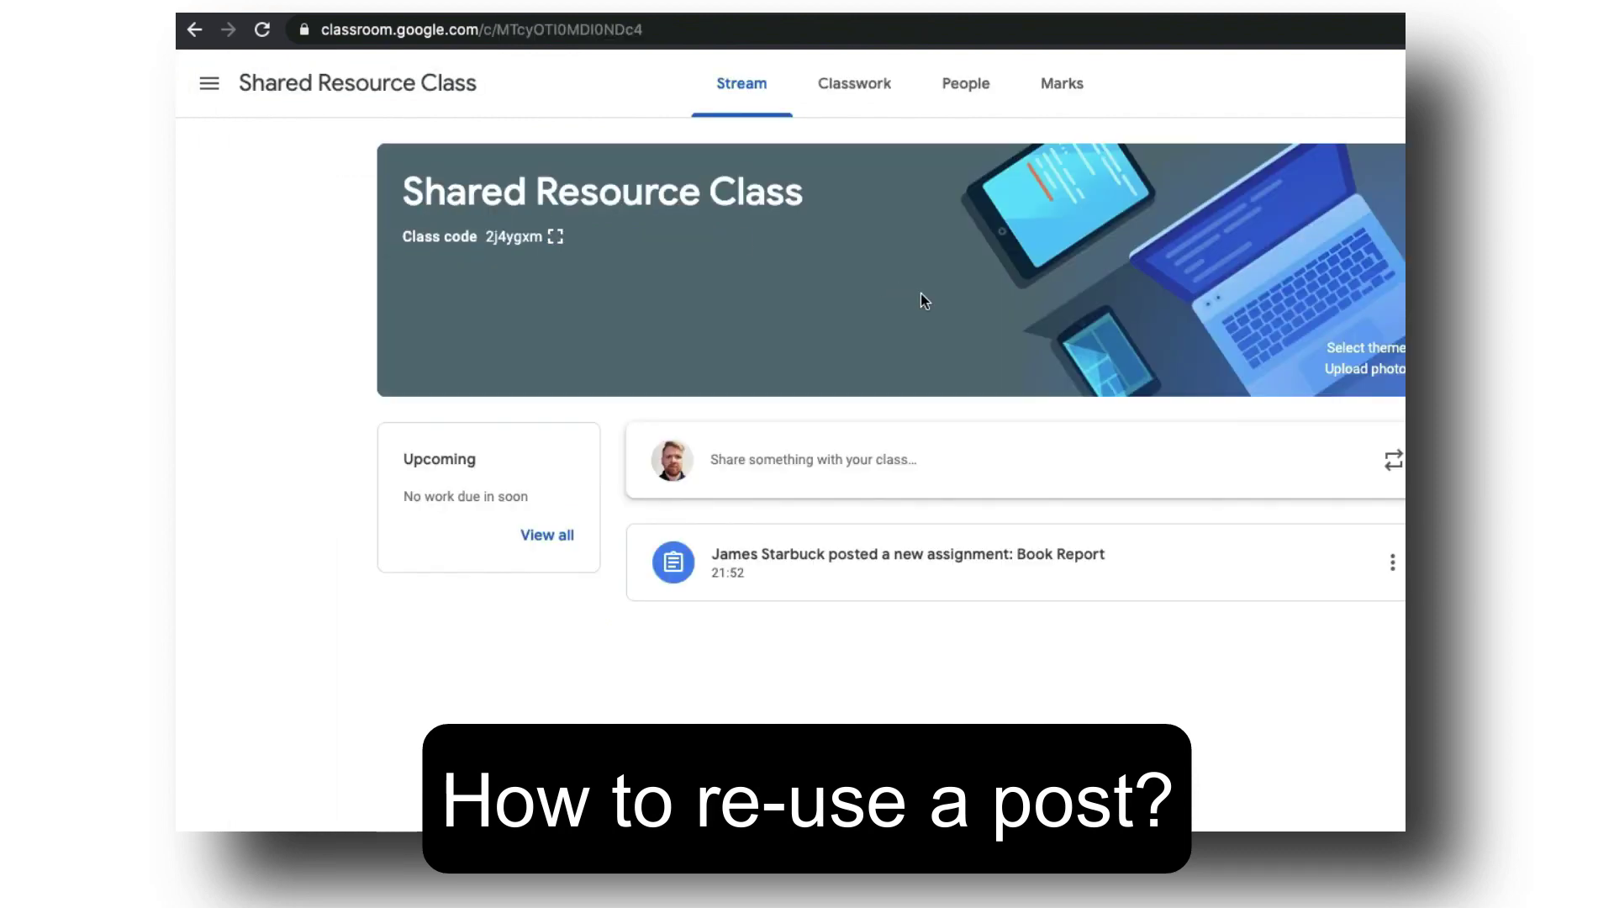
View its Classwork list, expanding and then collapsing the Book Report assignment
click(856, 94)
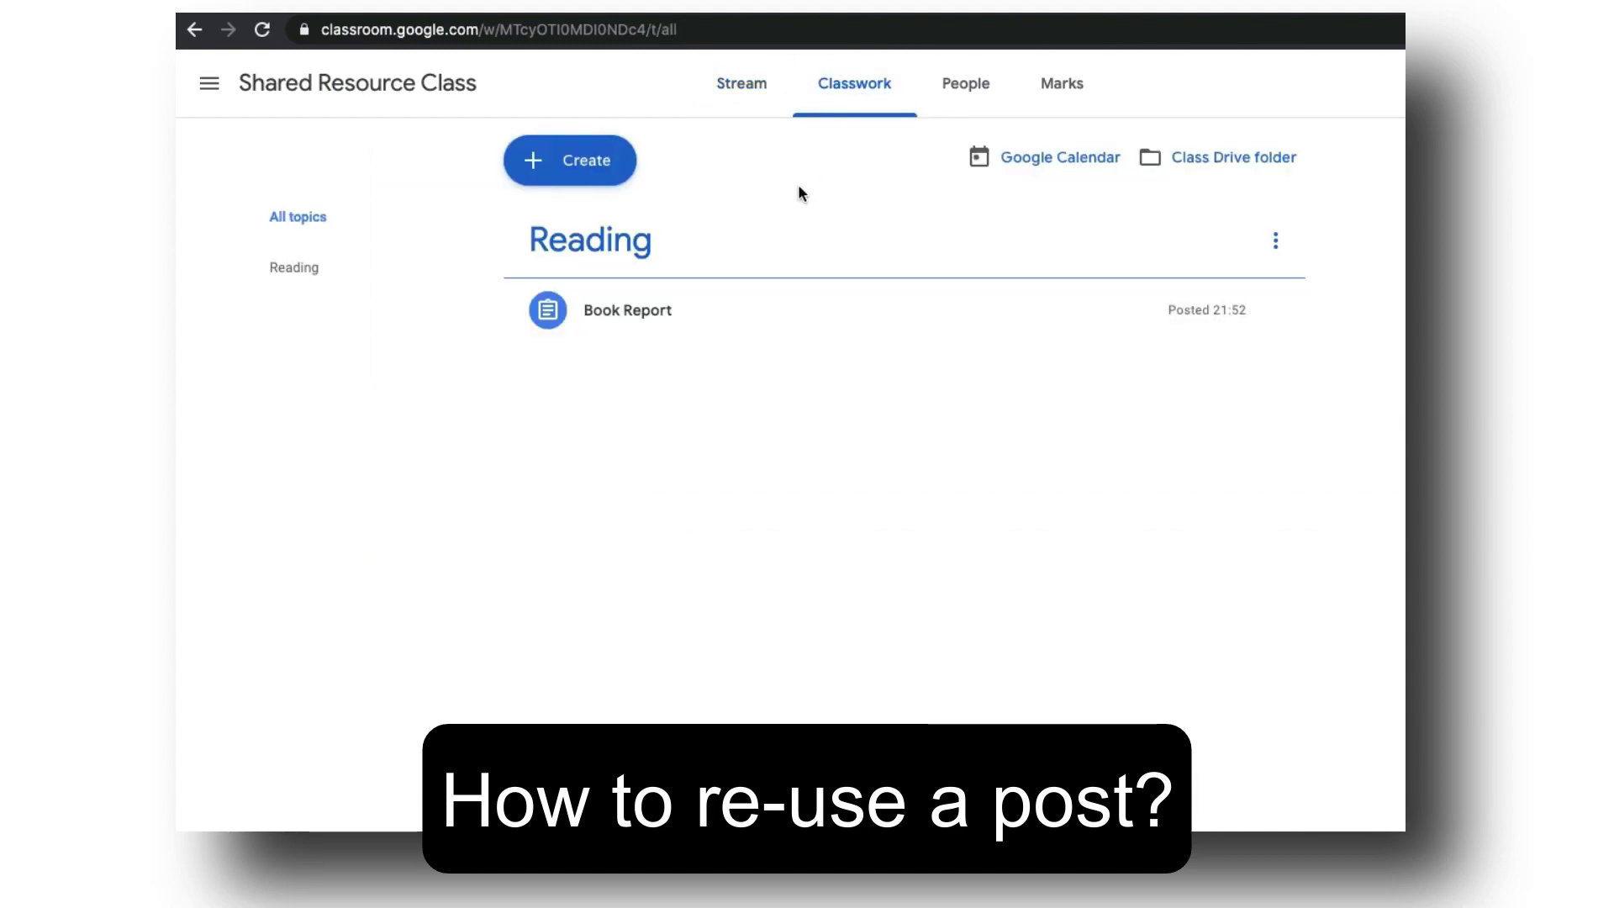
click(722, 312)
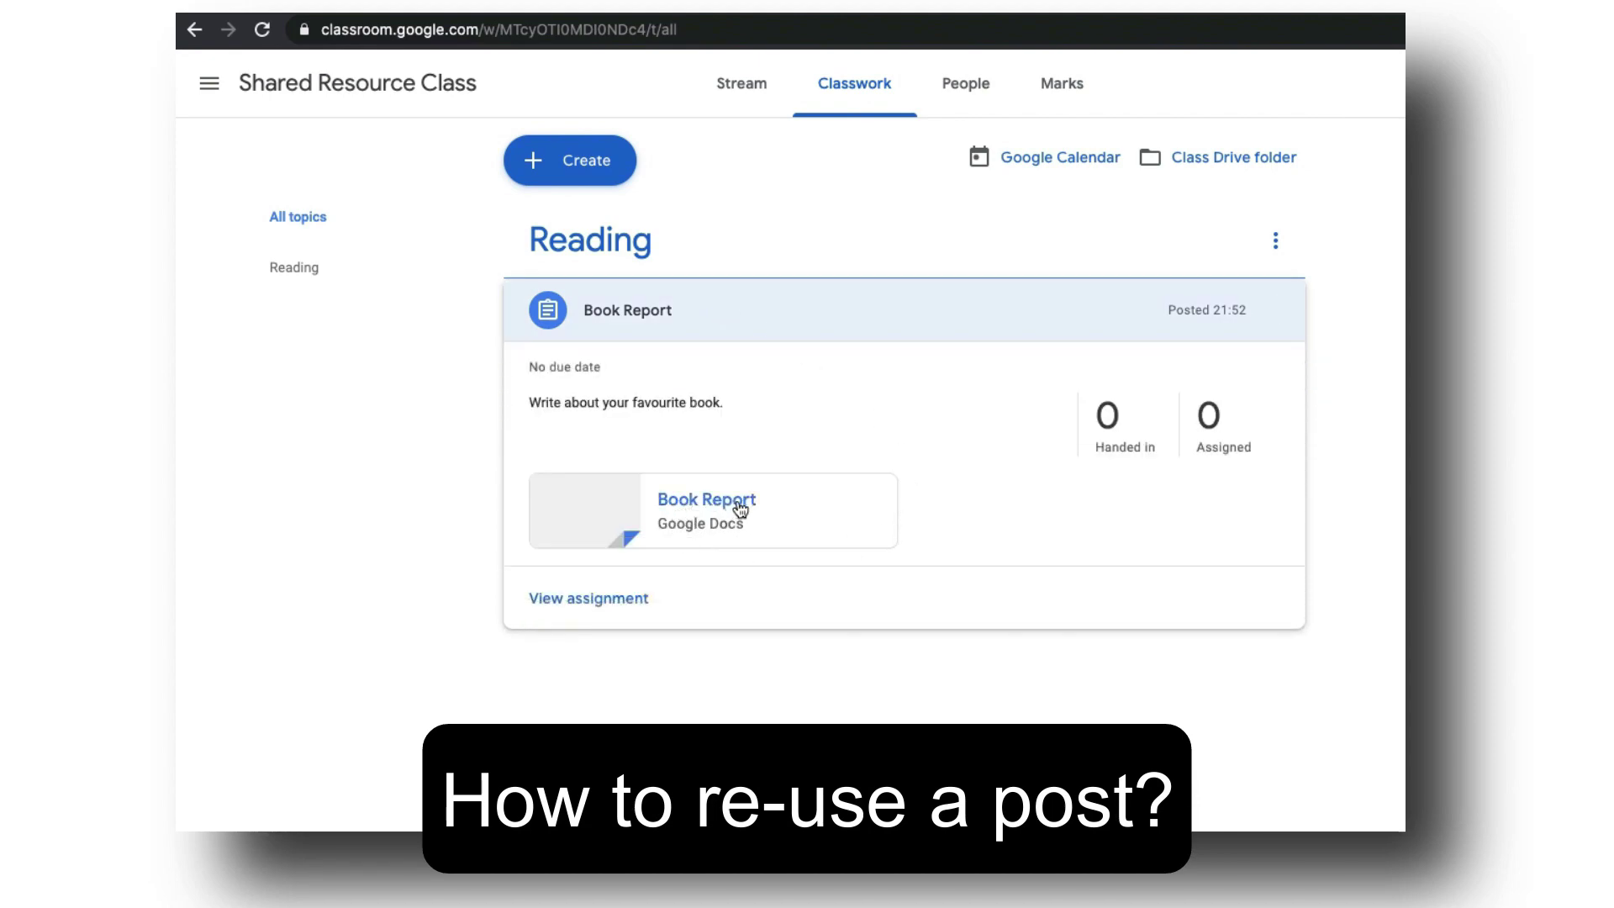
click(724, 294)
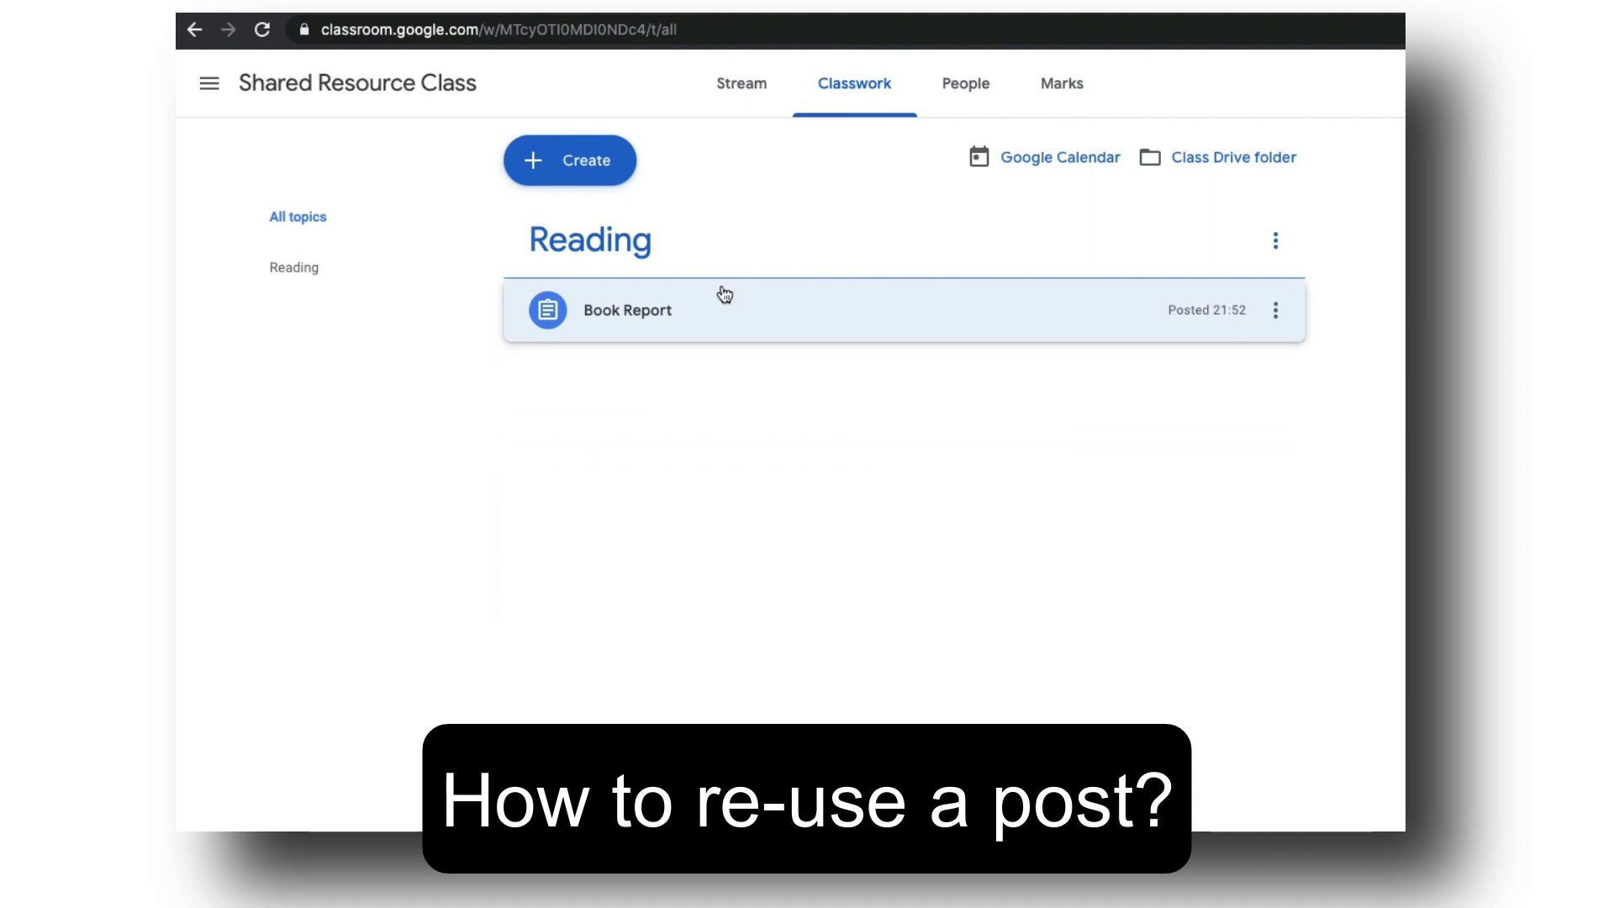
Go from the Classes list into Mr Starbuck's Class and show its Classwork page
click(212, 93)
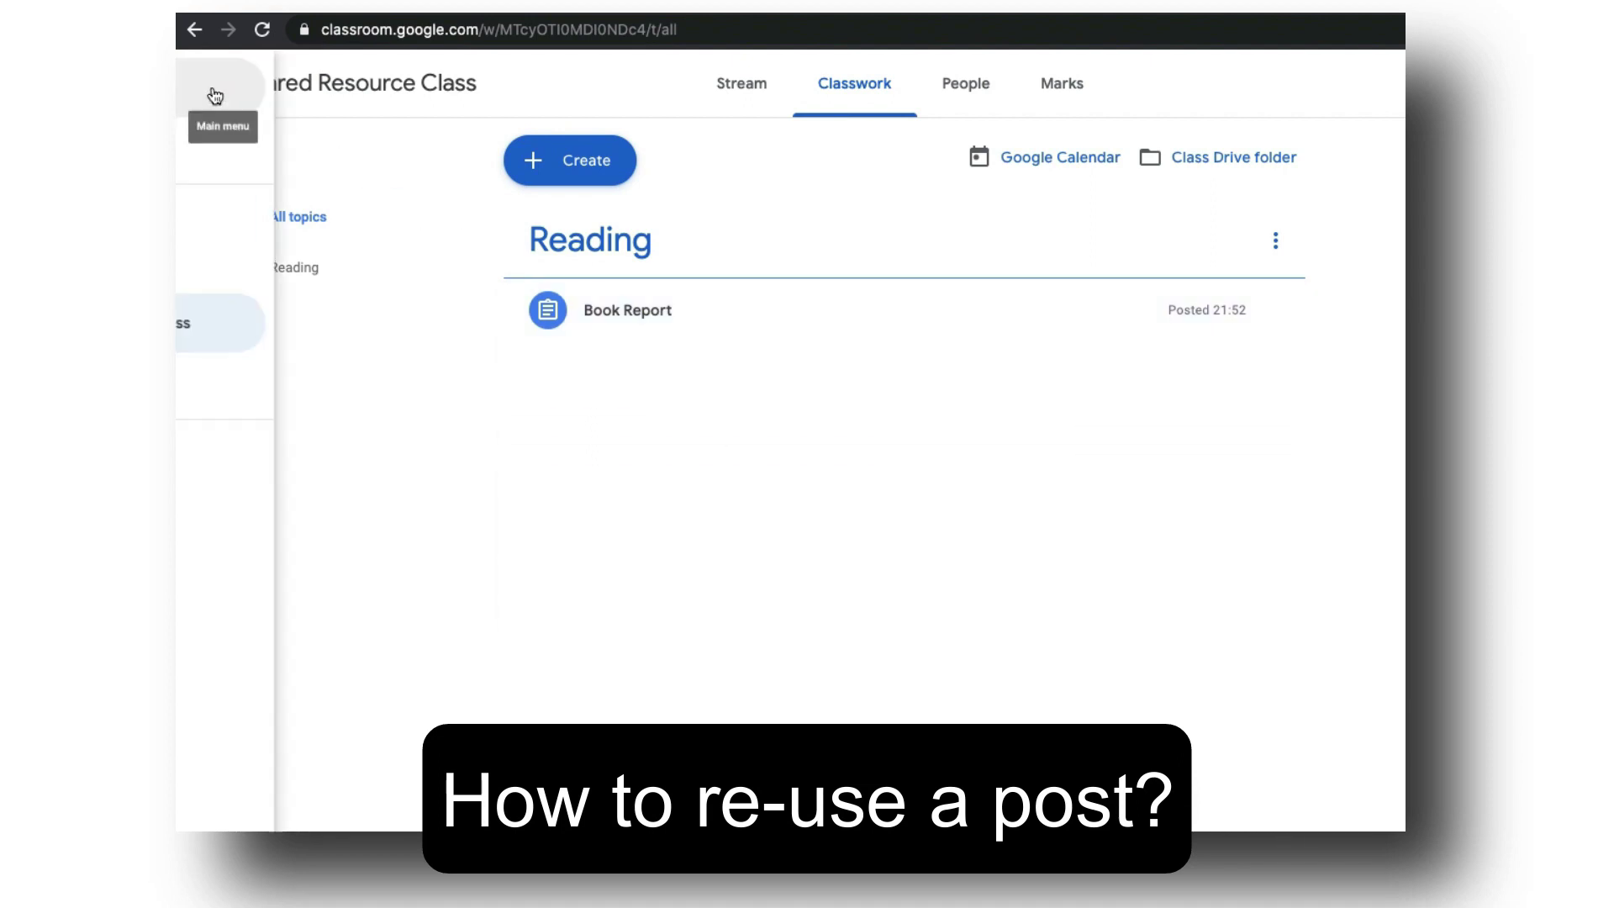
click(263, 91)
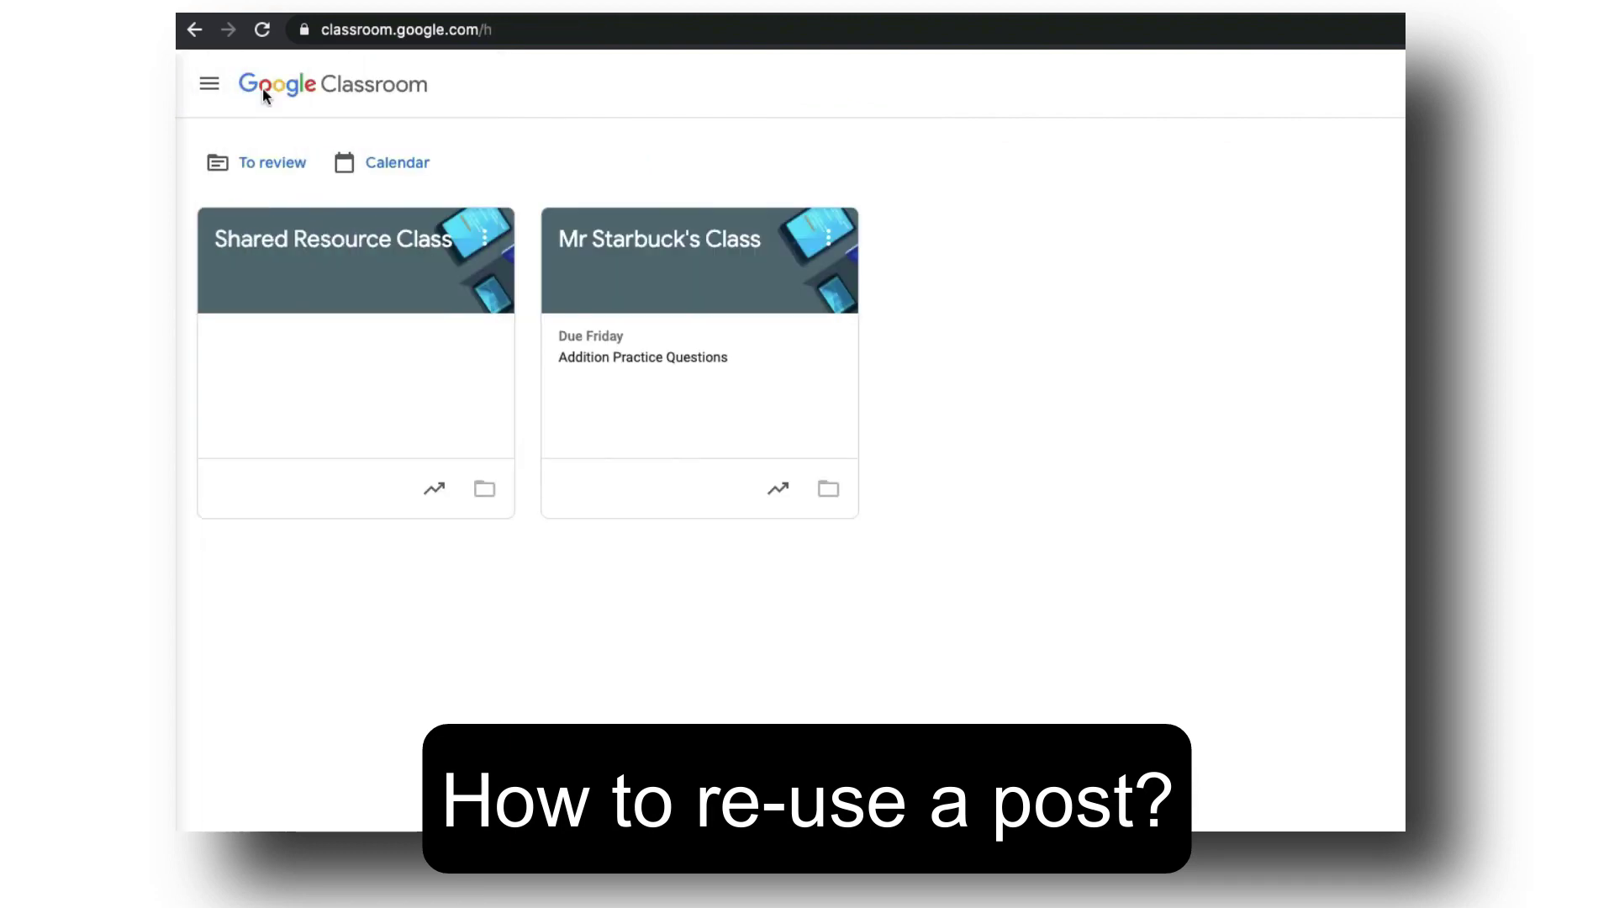
click(643, 242)
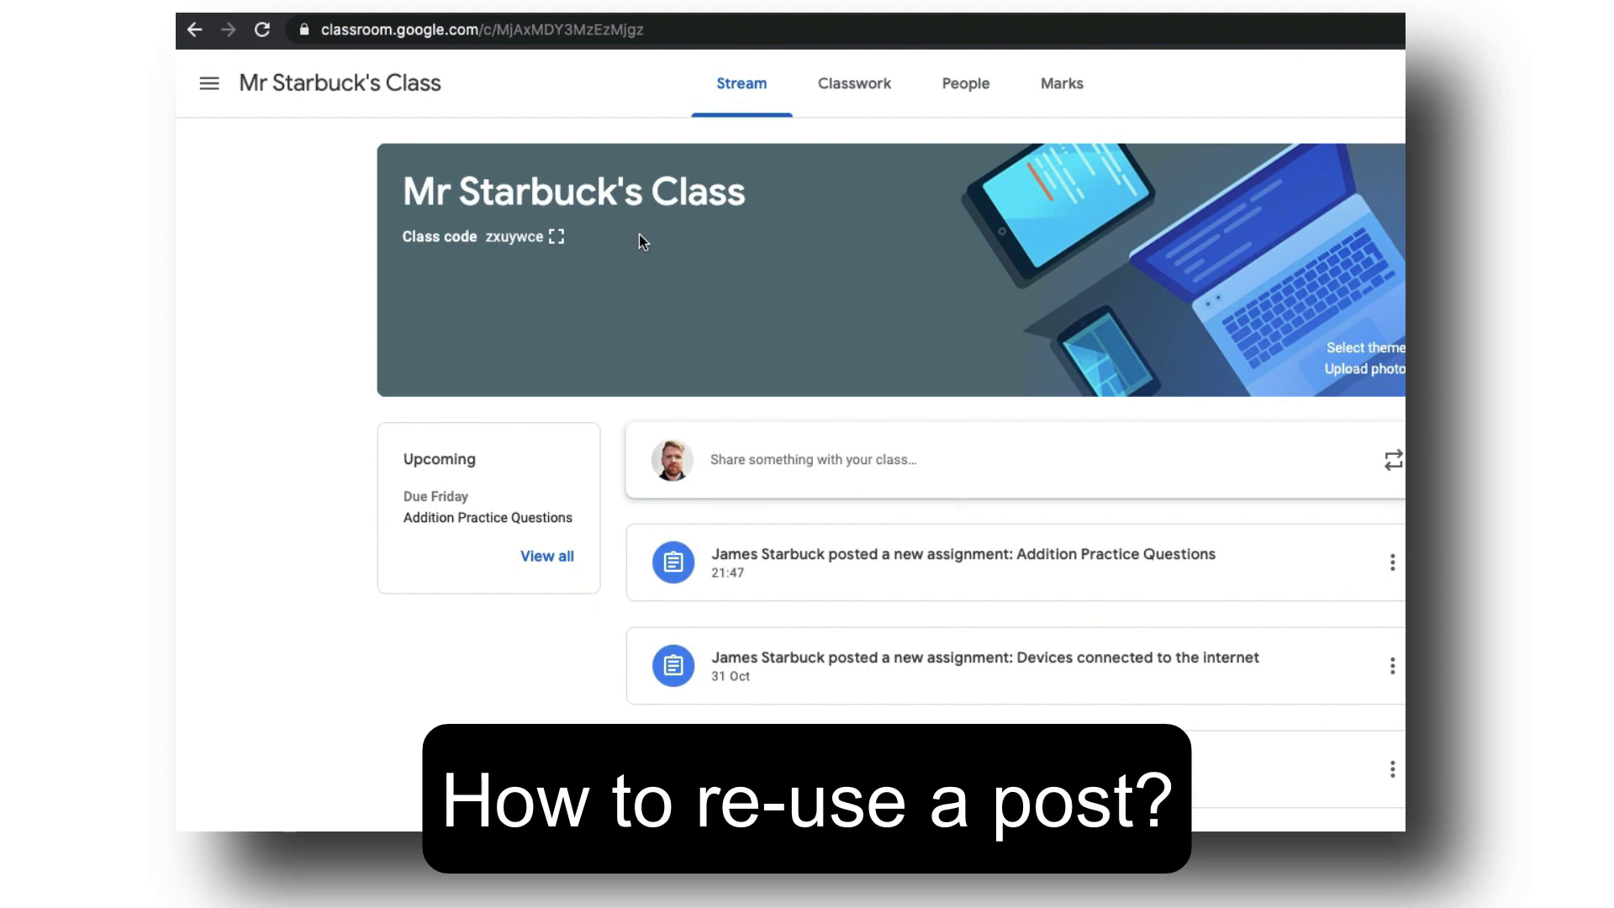
click(846, 104)
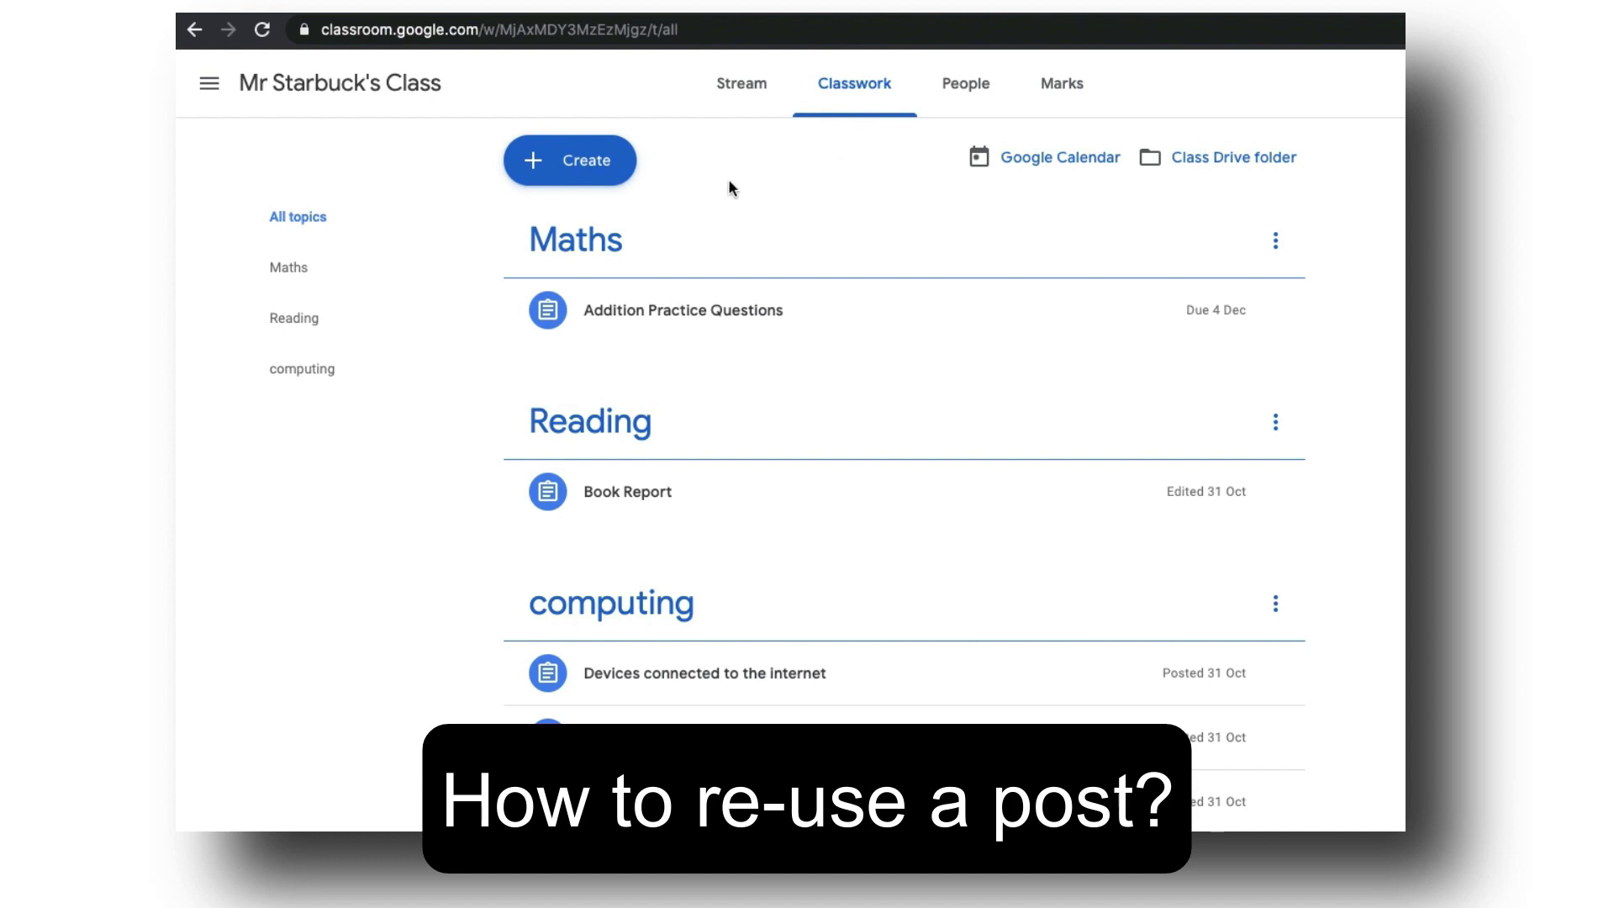
Reuse Shared Resource Class's Book Report post as a new assignment in Mr Starbuck's Class
click(621, 172)
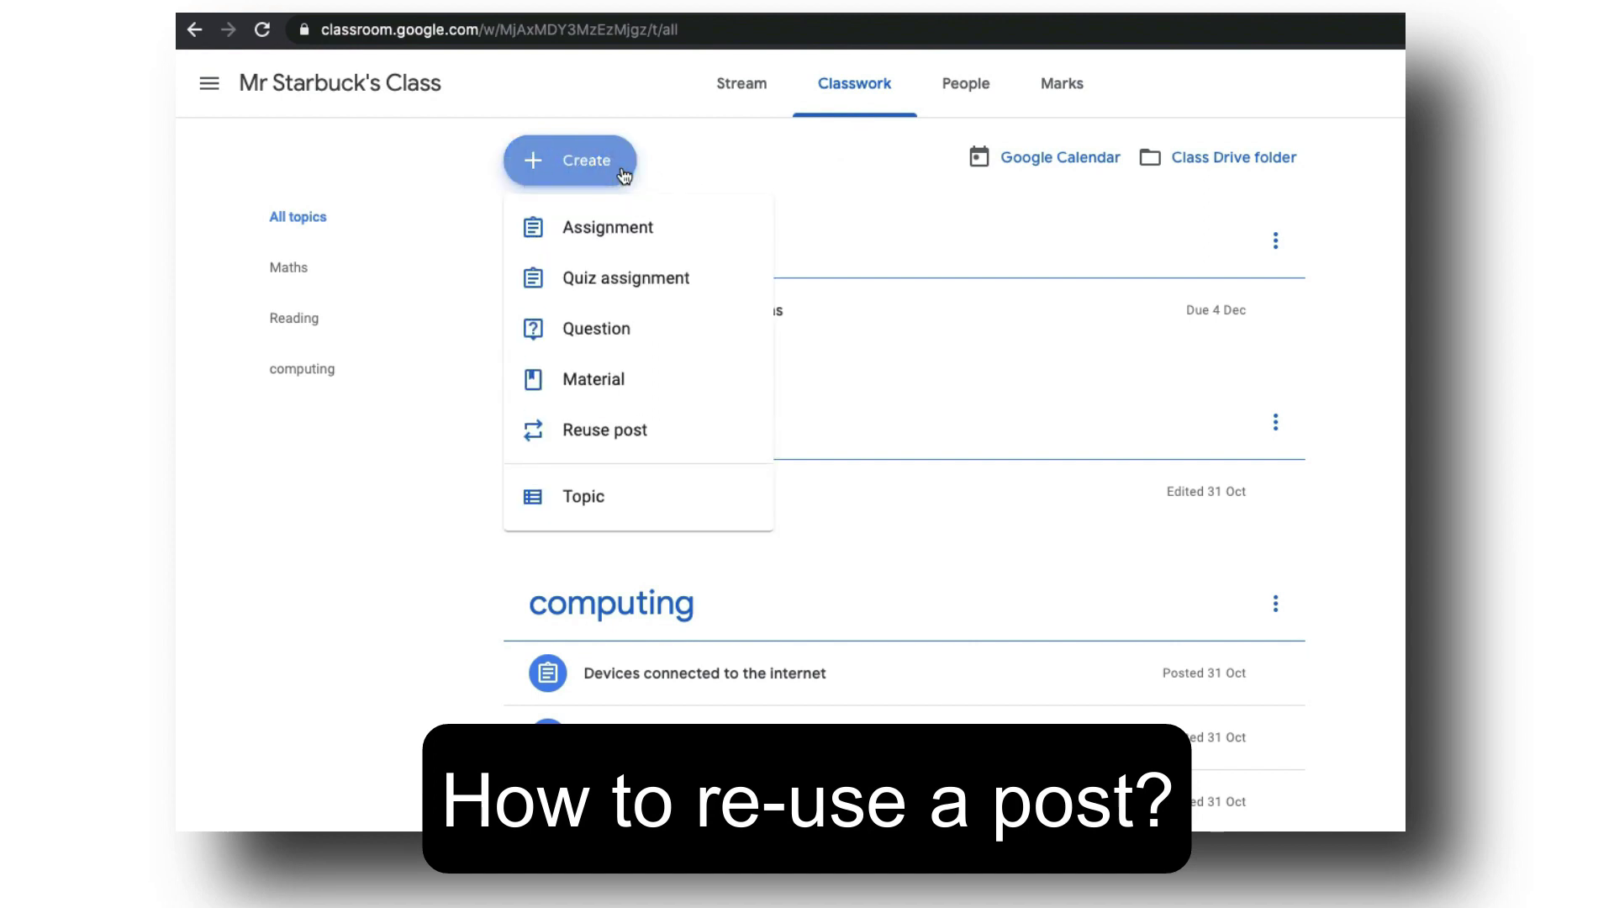
click(678, 430)
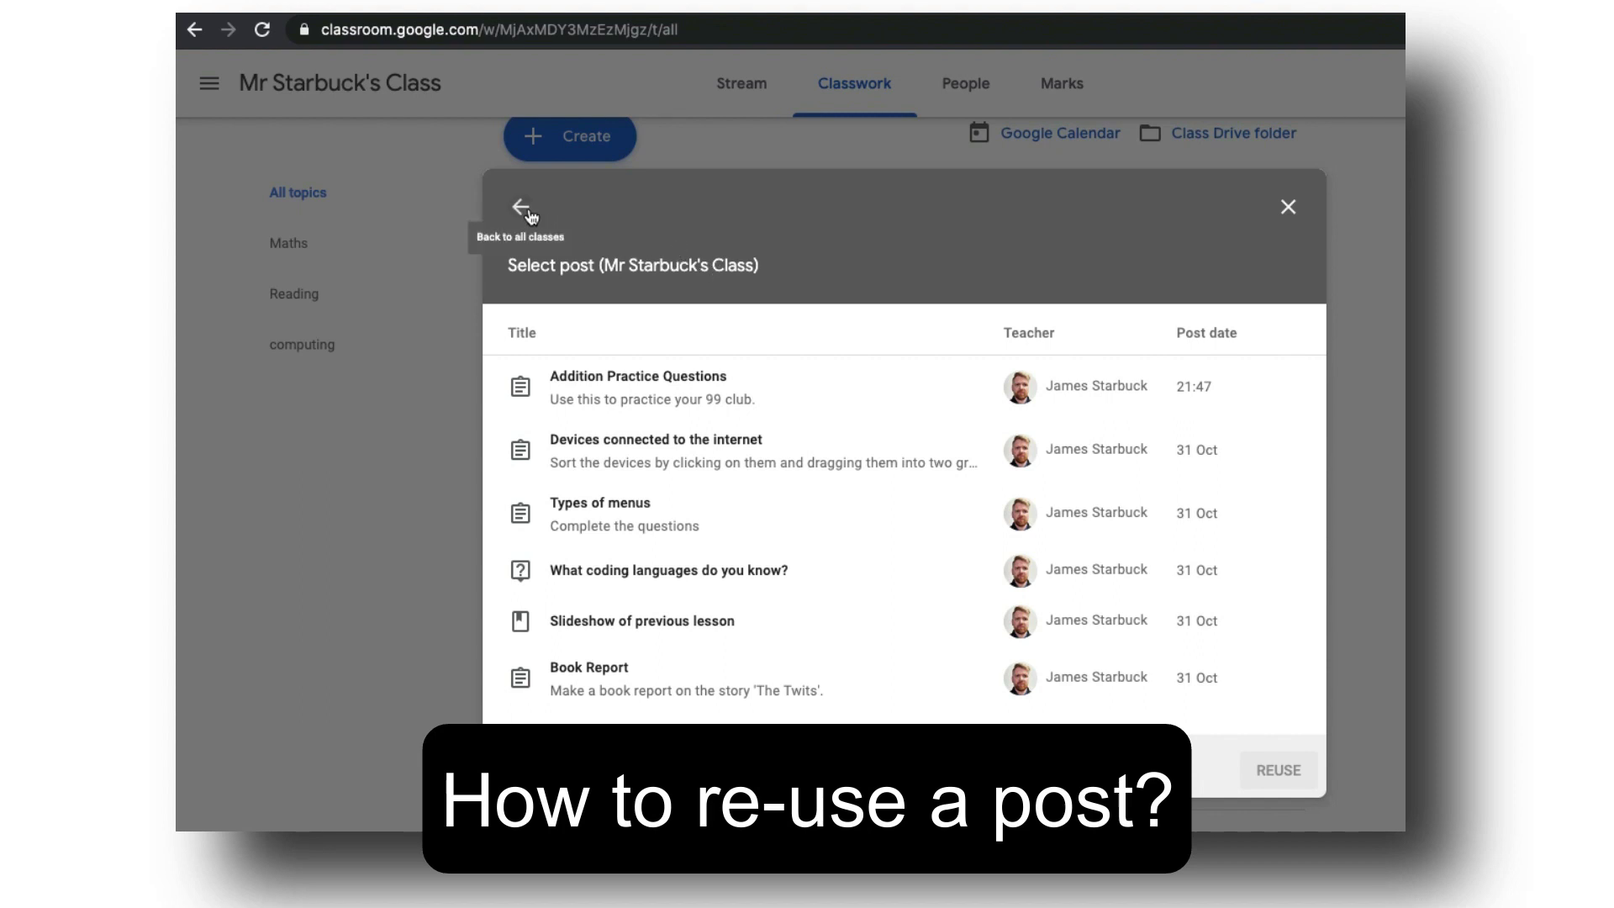
click(521, 208)
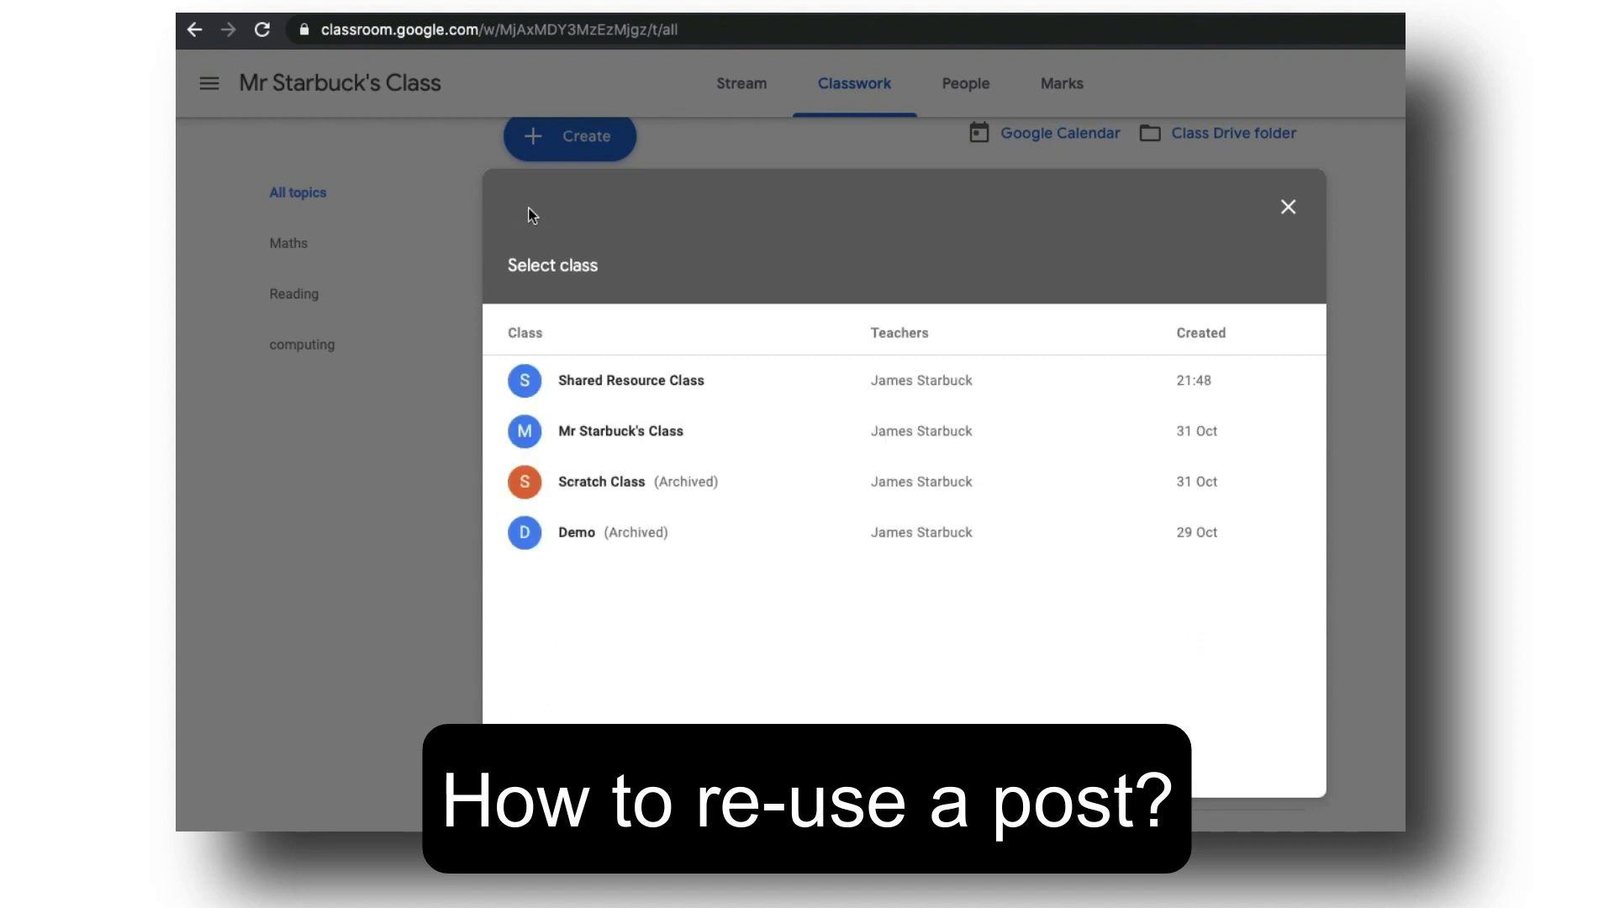
click(639, 386)
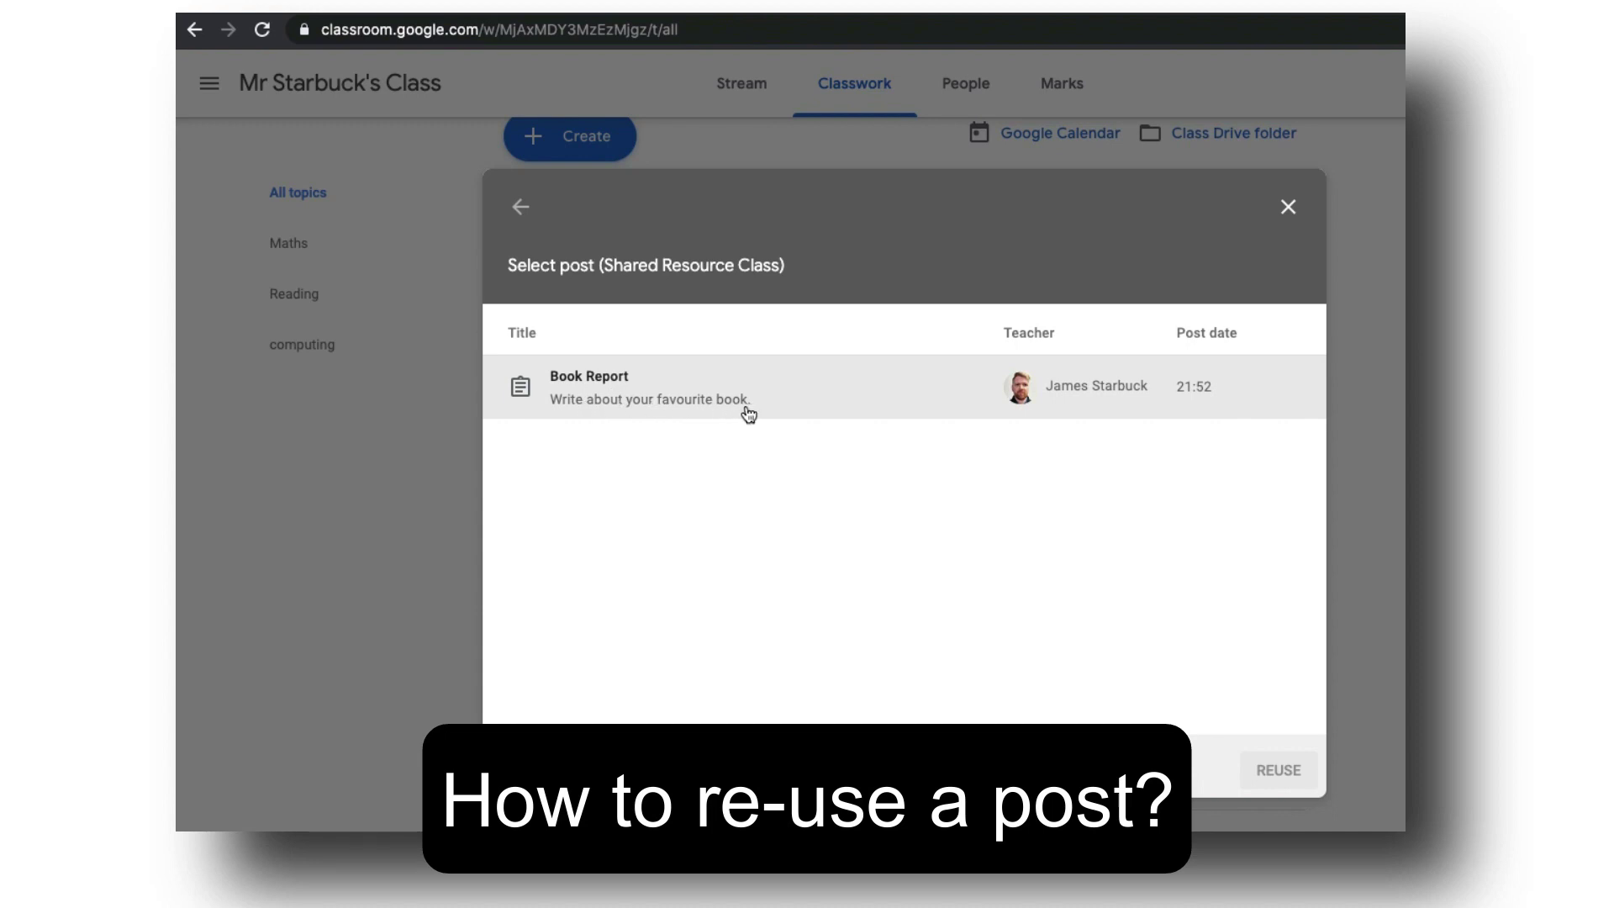
click(843, 402)
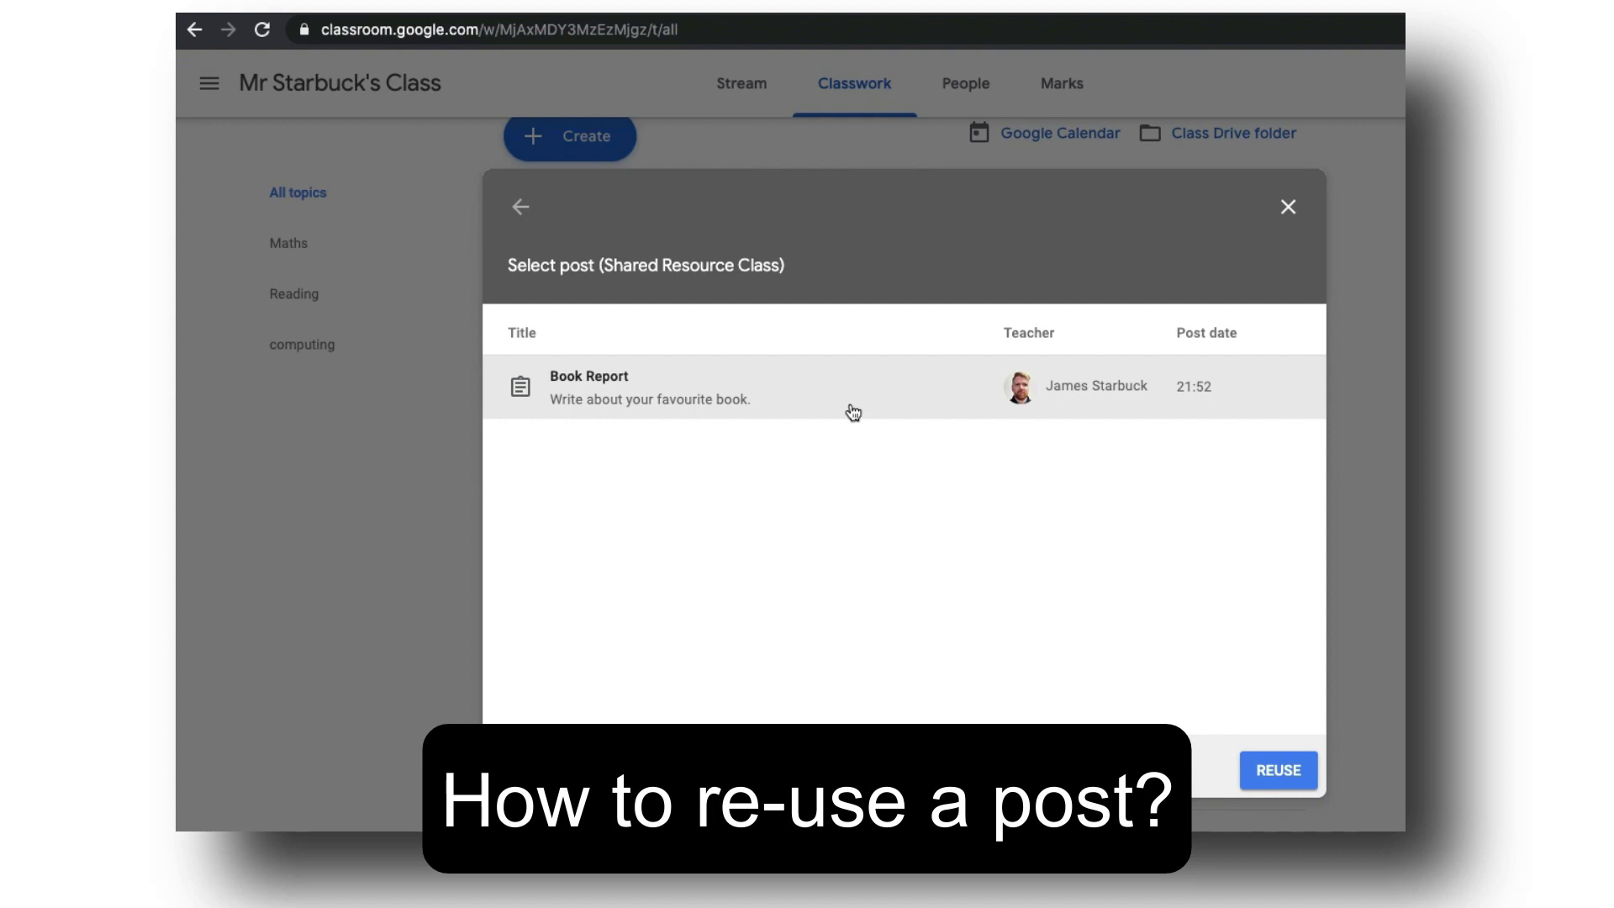
click(1268, 778)
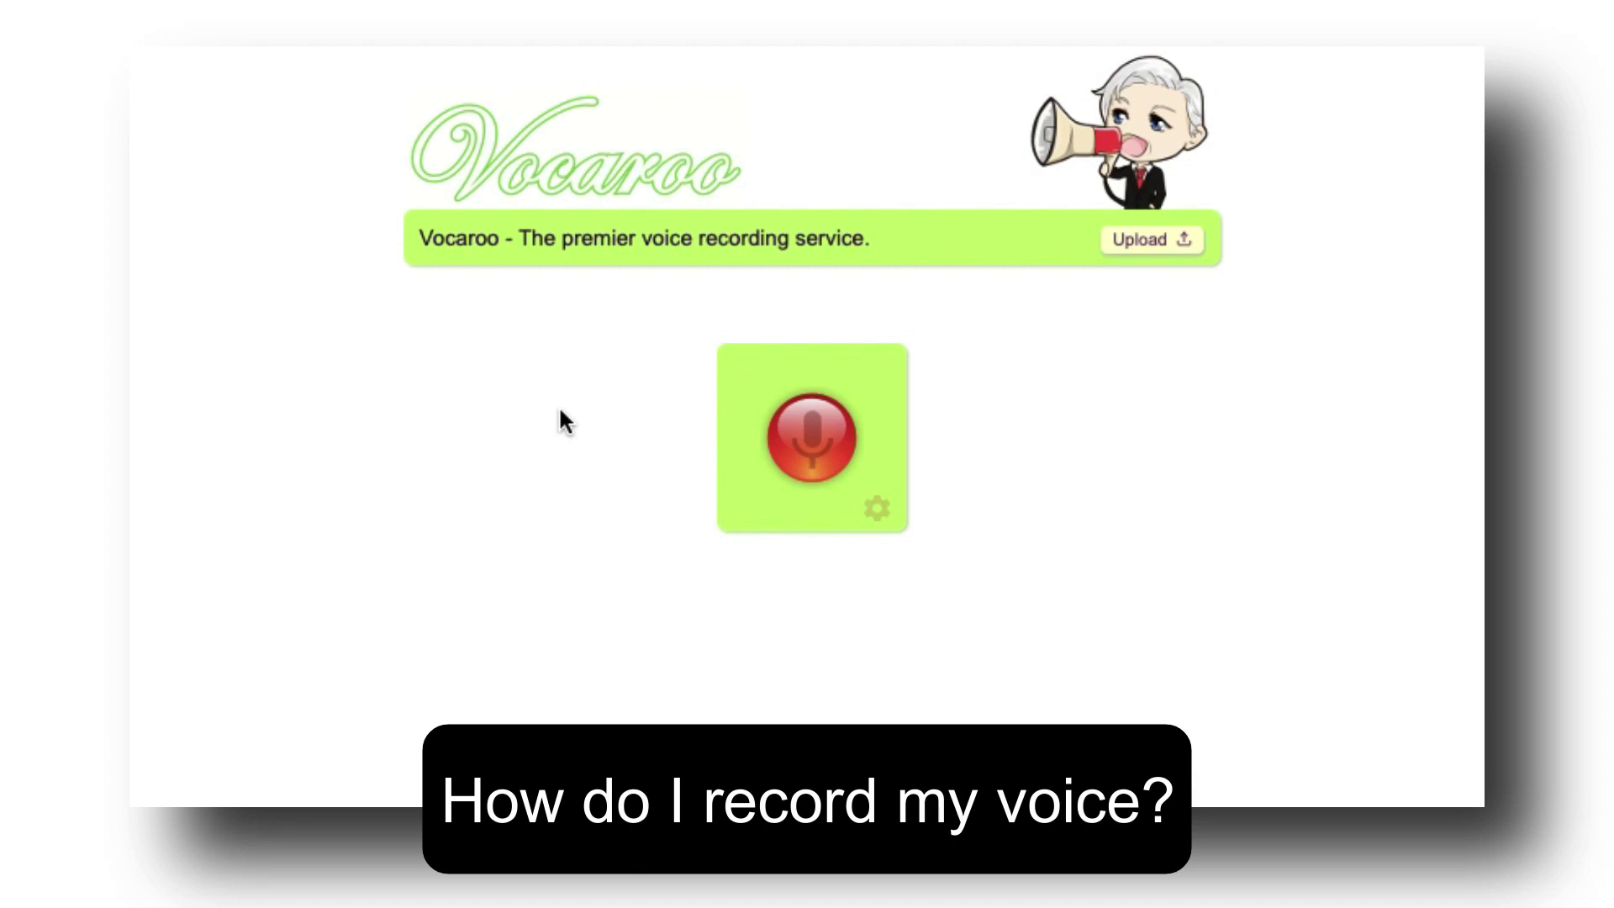
Record a 5-second Vocaroo voice clip and scrub partway into it to preview
click(814, 456)
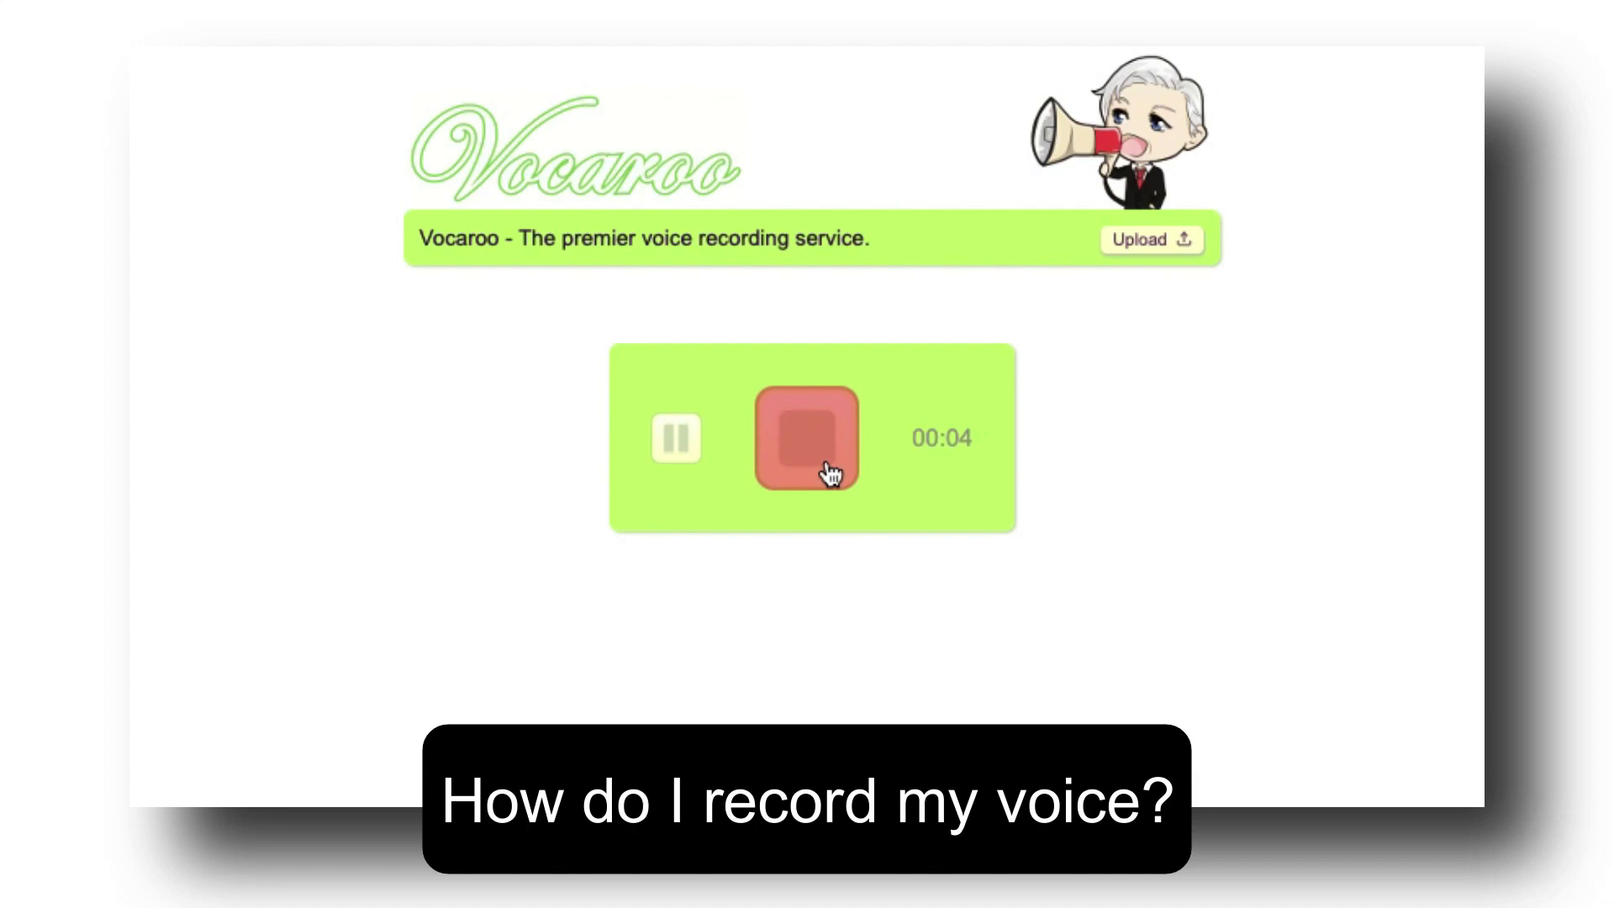
click(829, 473)
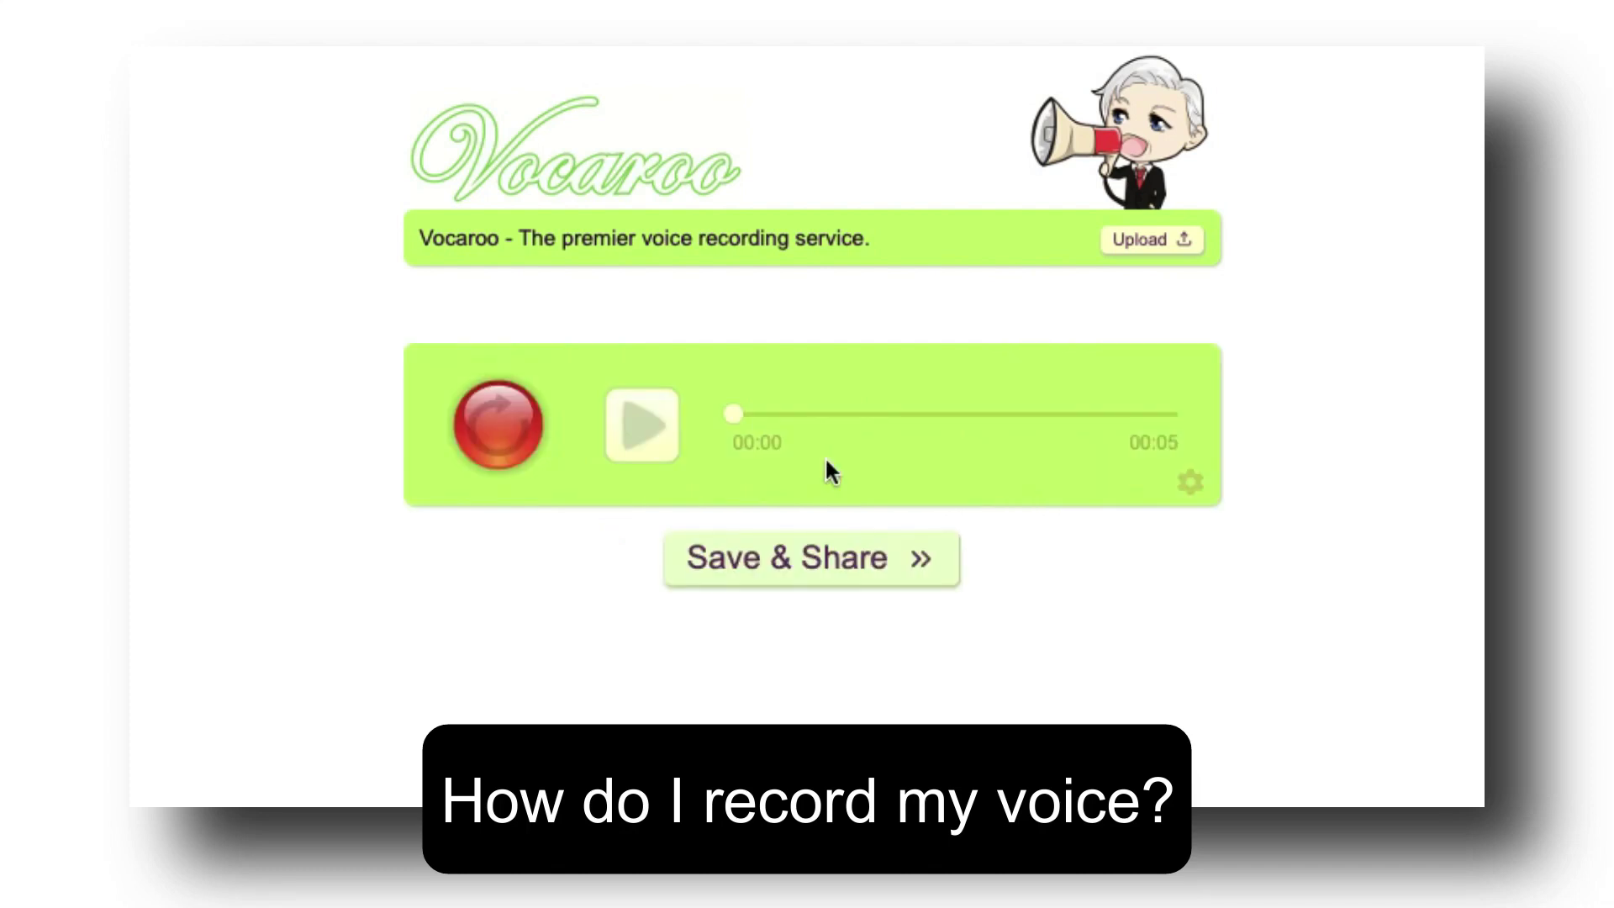
mouse_move(735, 416)
mouse_down()
mouse_move(967, 422)
mouse_move(714, 418)
mouse_up()
Save the Vocaroo recording and copy its voca.ro share link
click(774, 562)
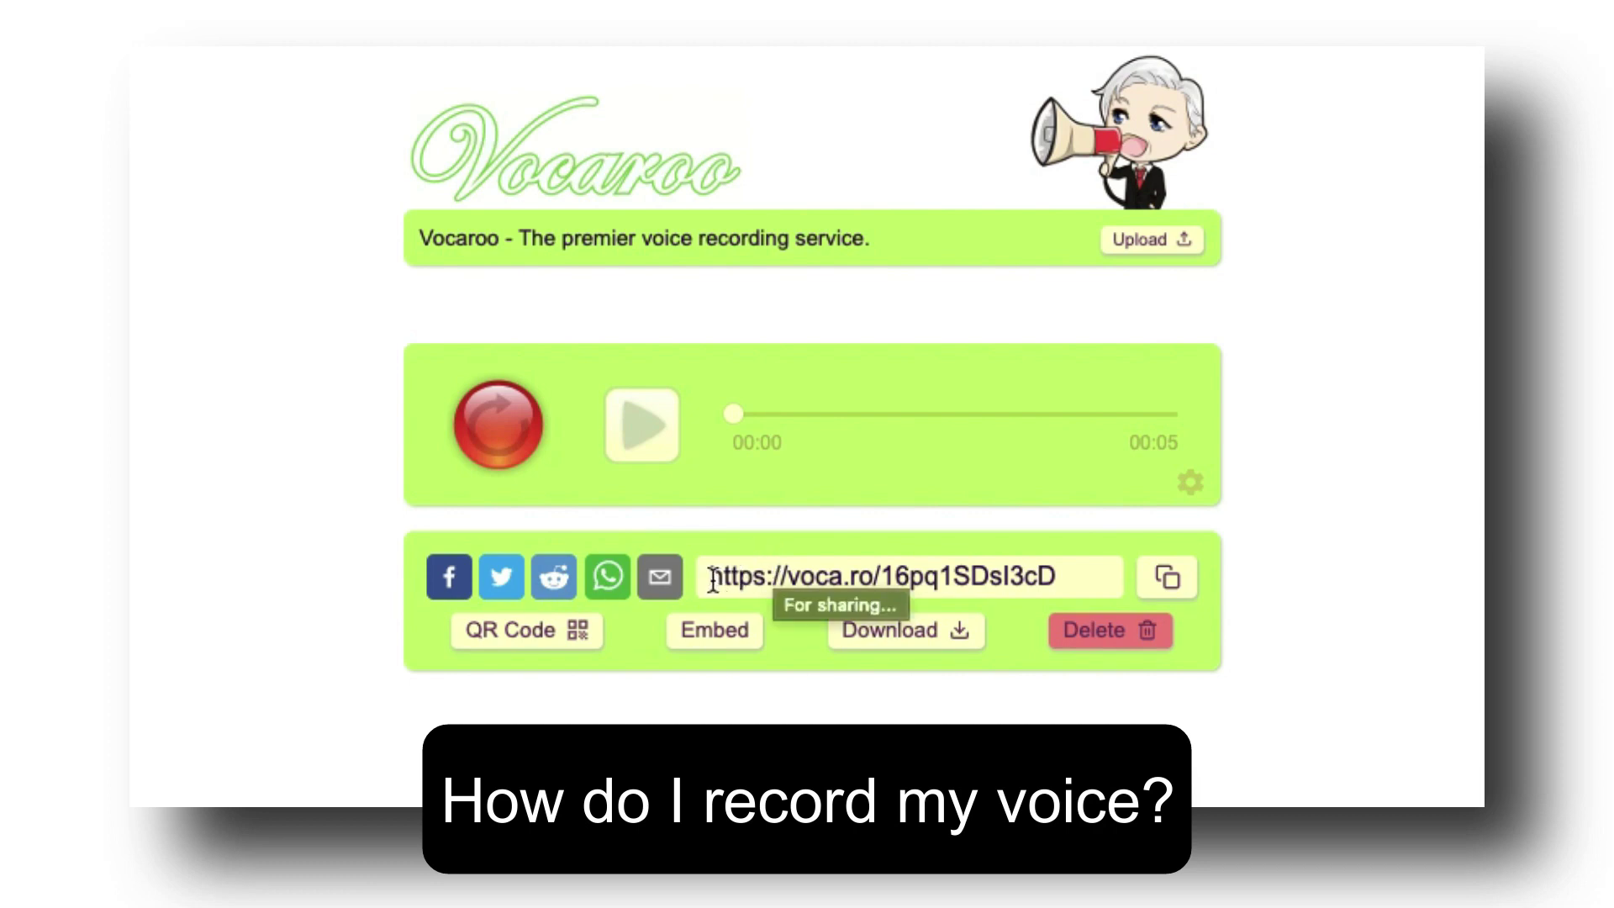
drag(713, 580, 1074, 580)
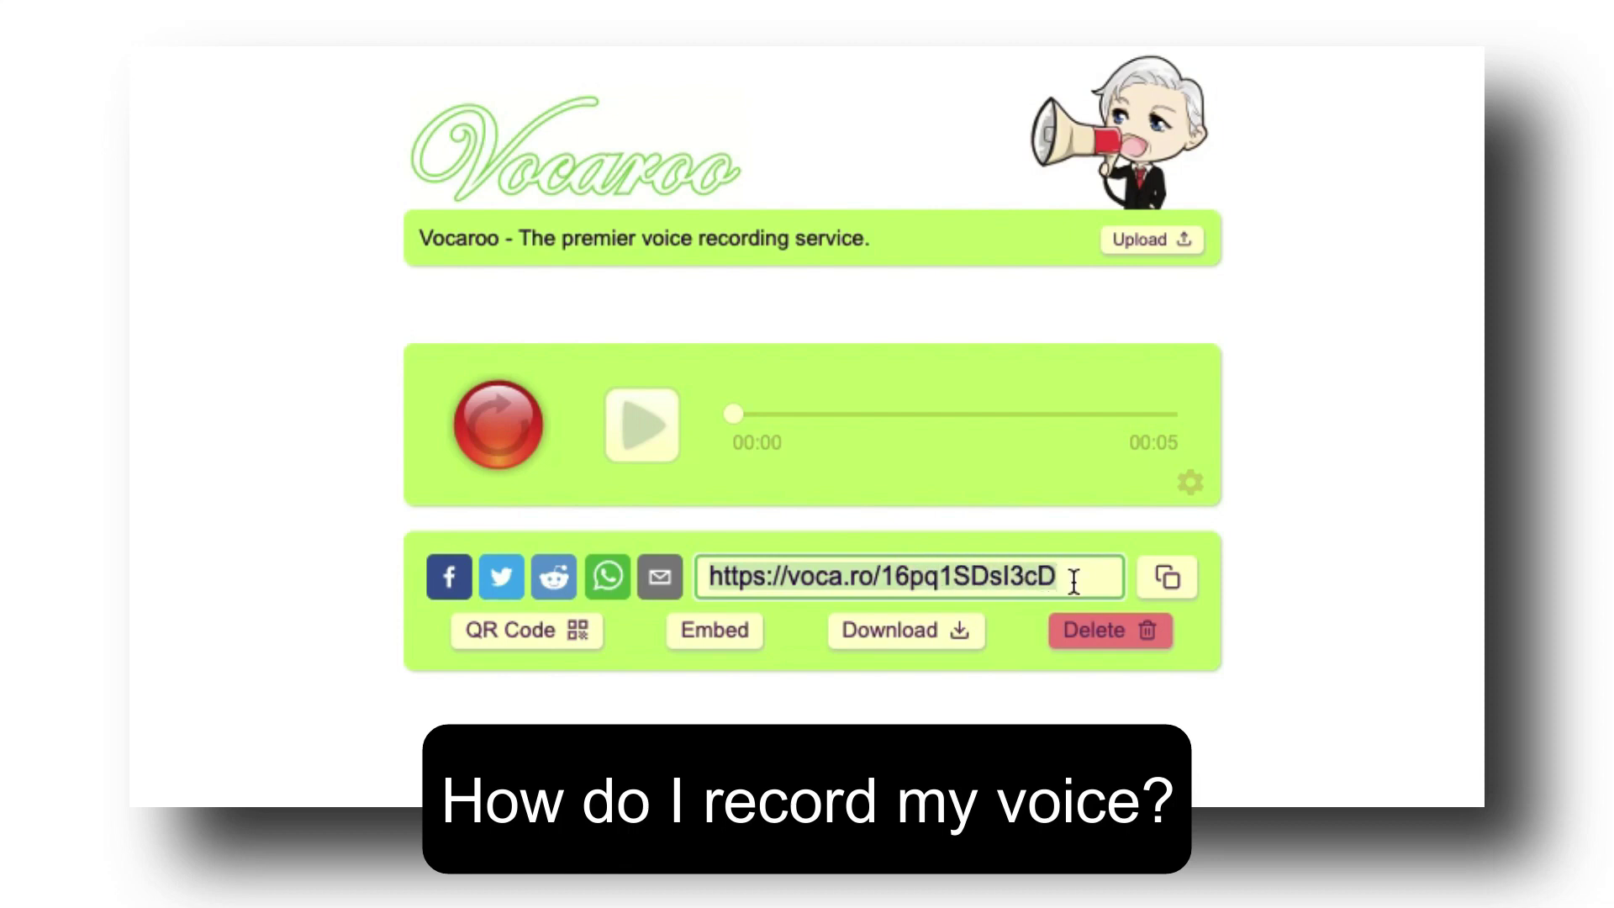
click(1074, 580)
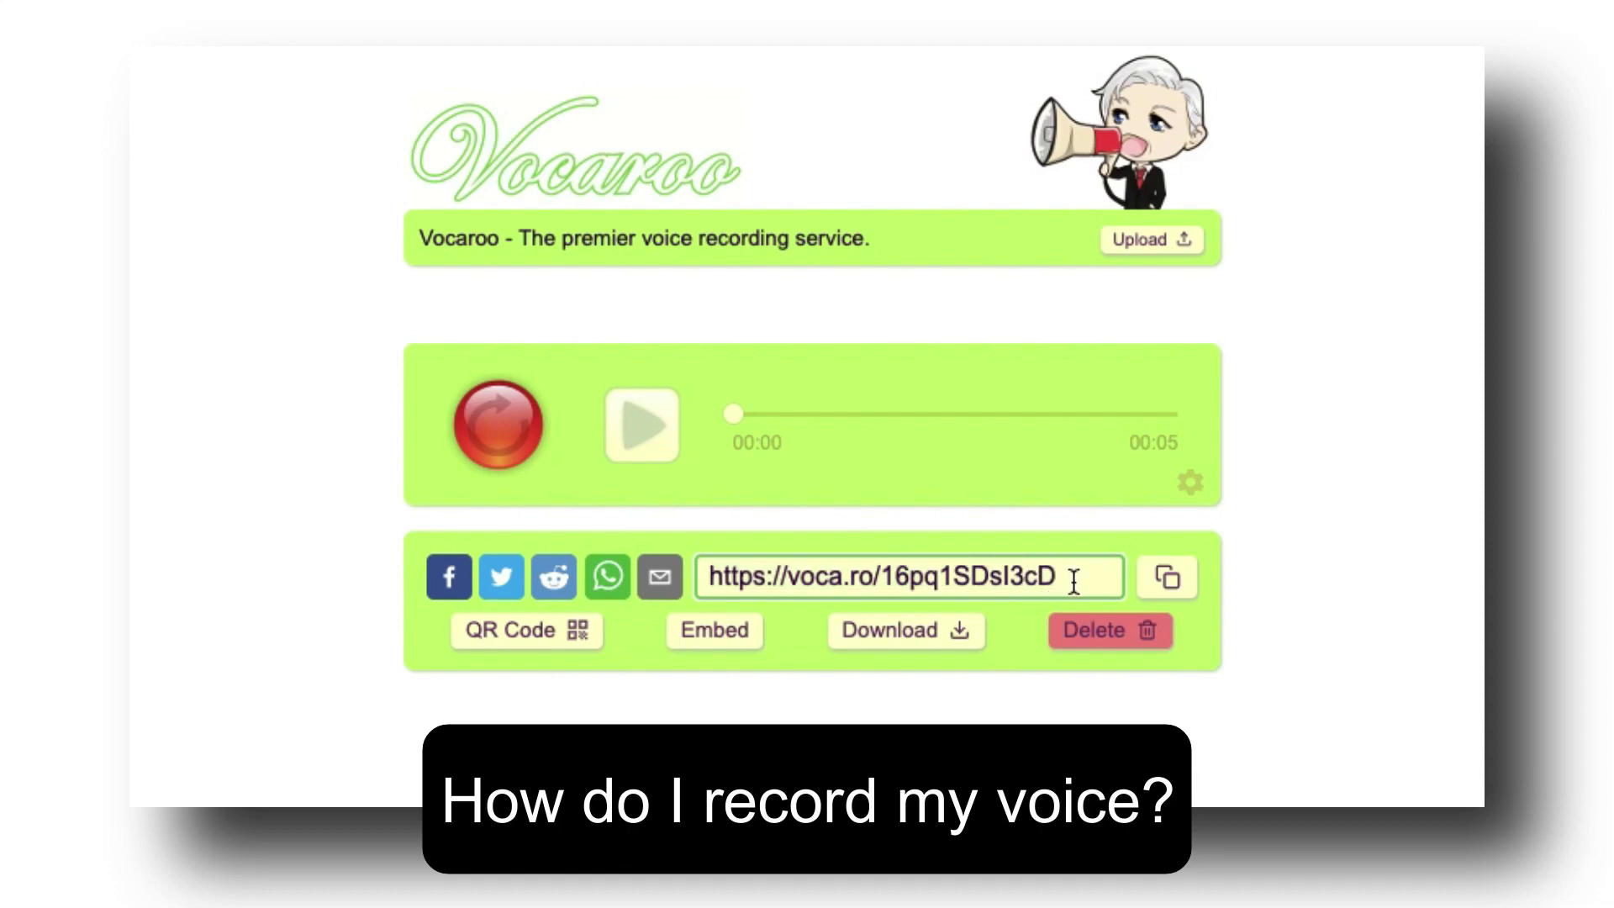
click(1171, 593)
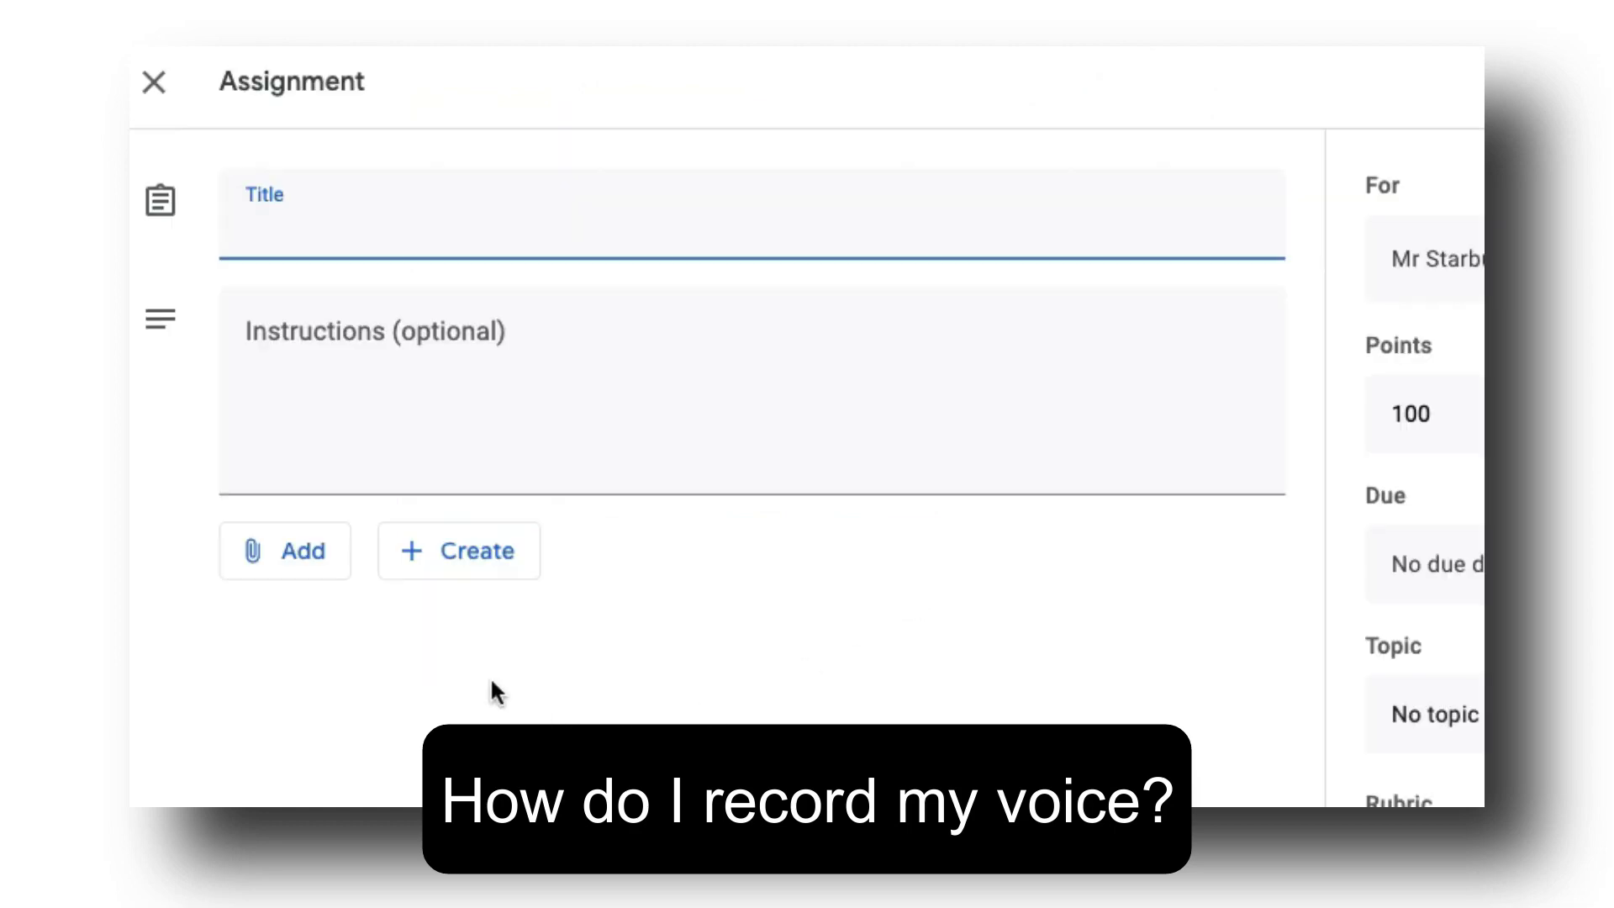
Attach the copied voca.ro recording URL to the new assignment as a link
click(319, 570)
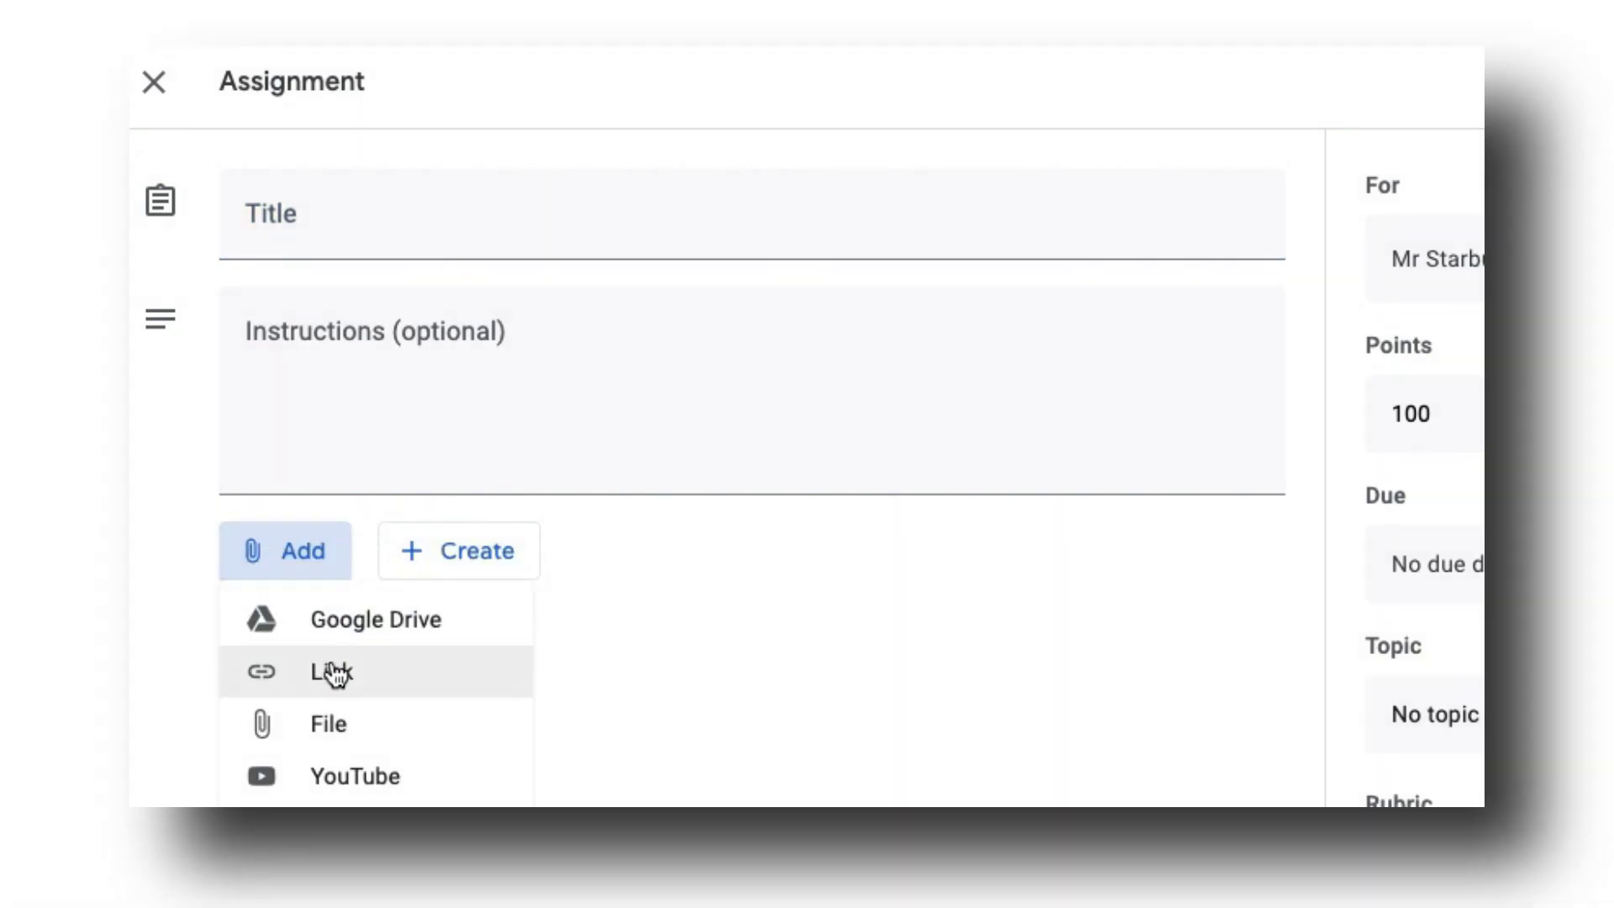
click(381, 694)
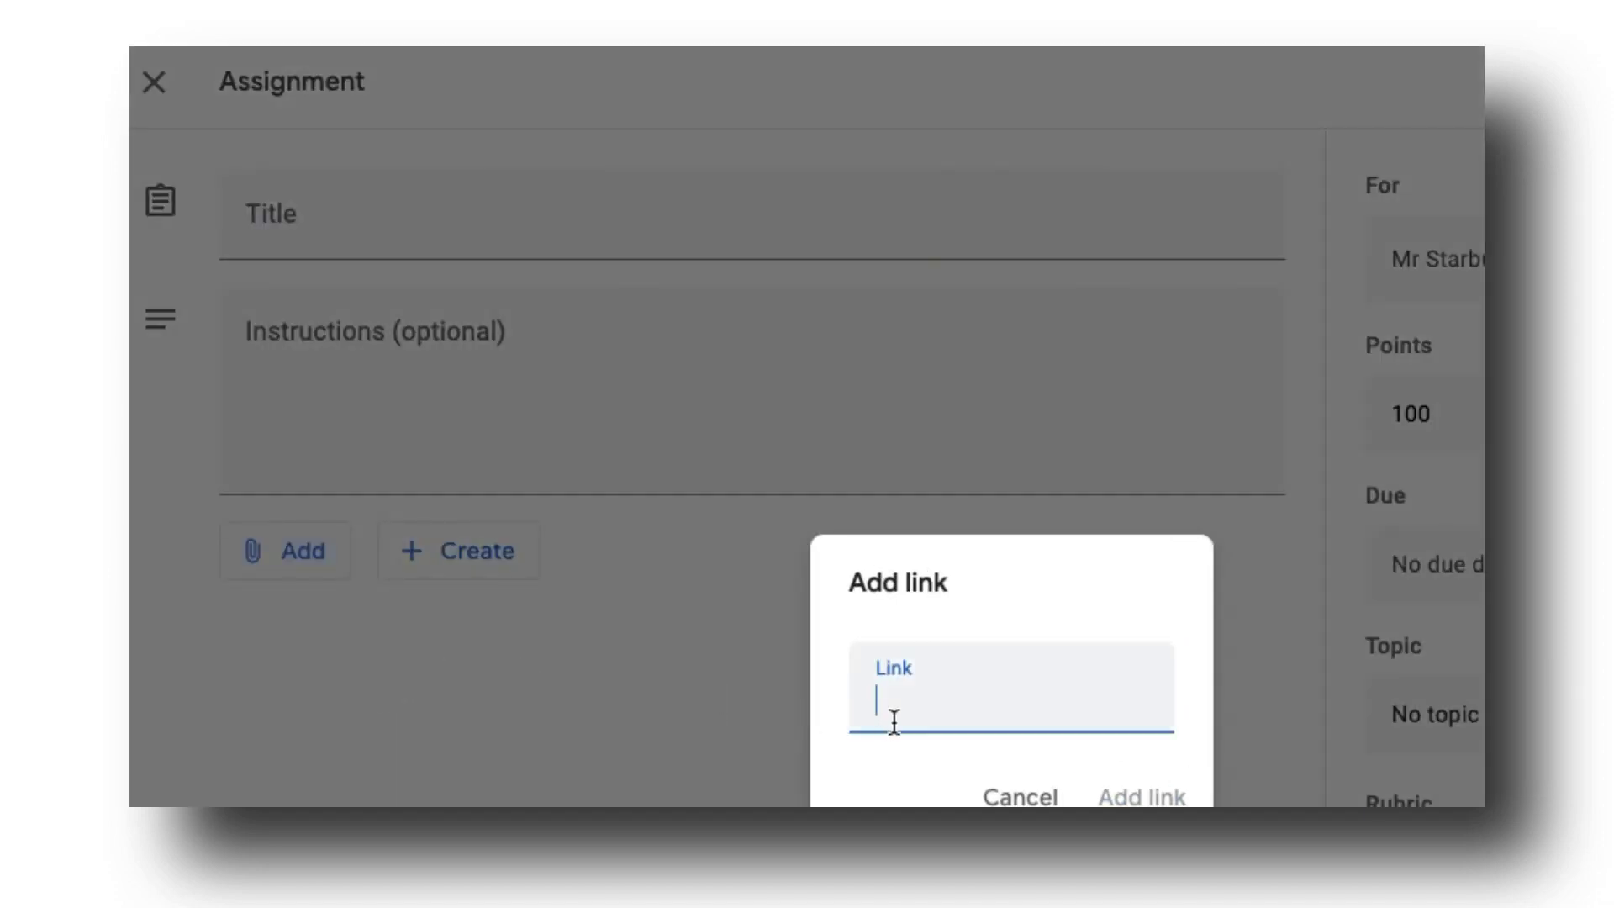
key(ctrl+v)
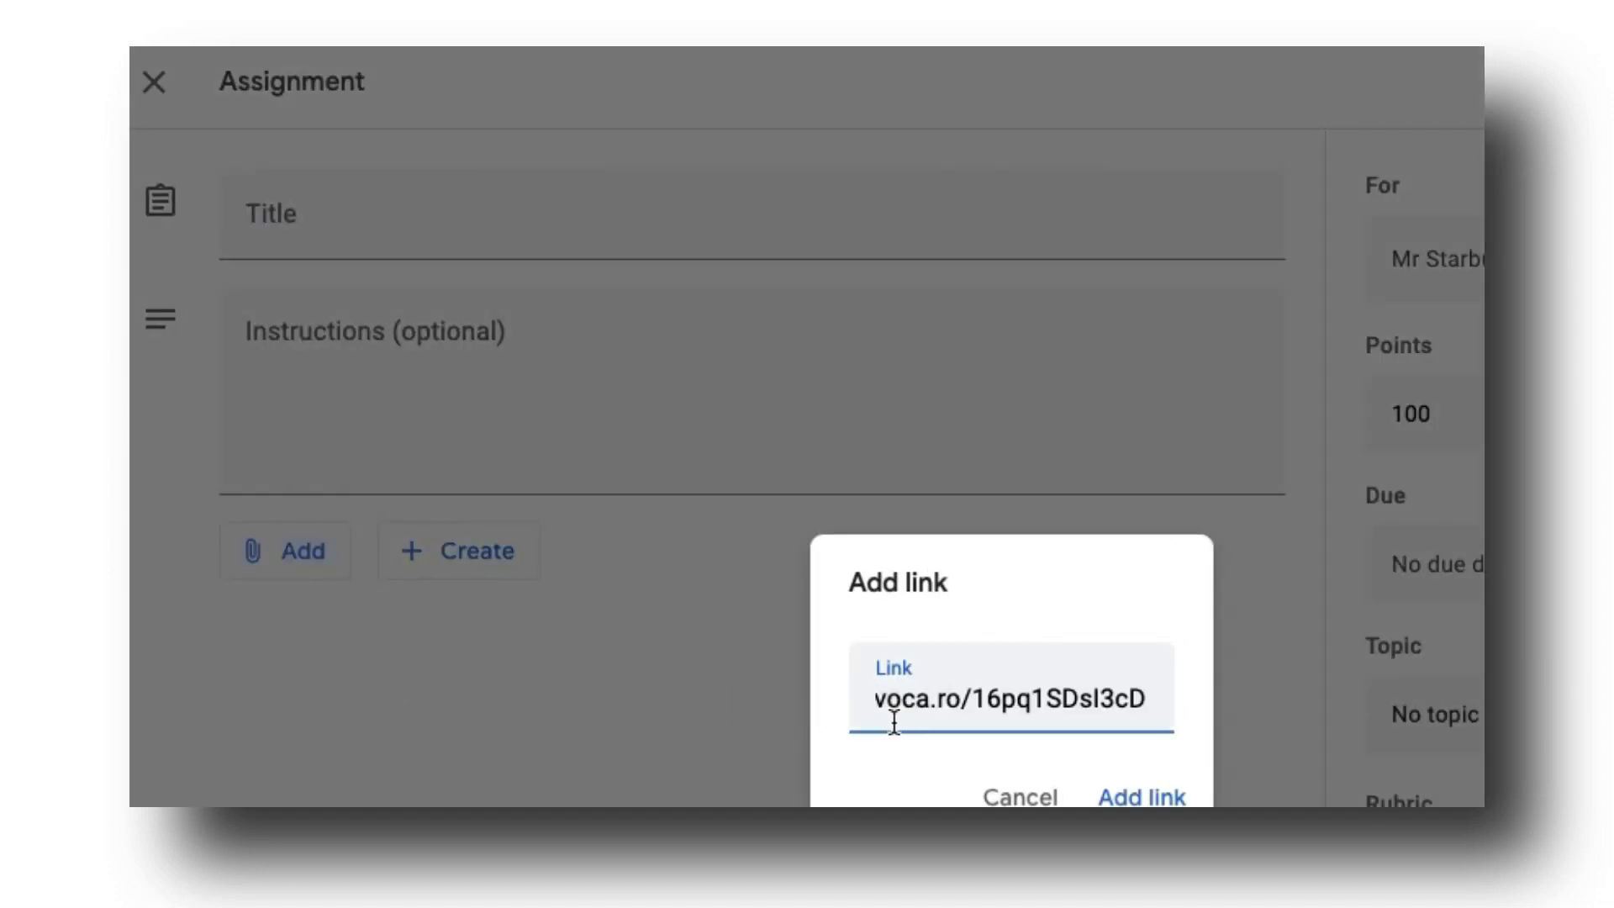
click(1179, 797)
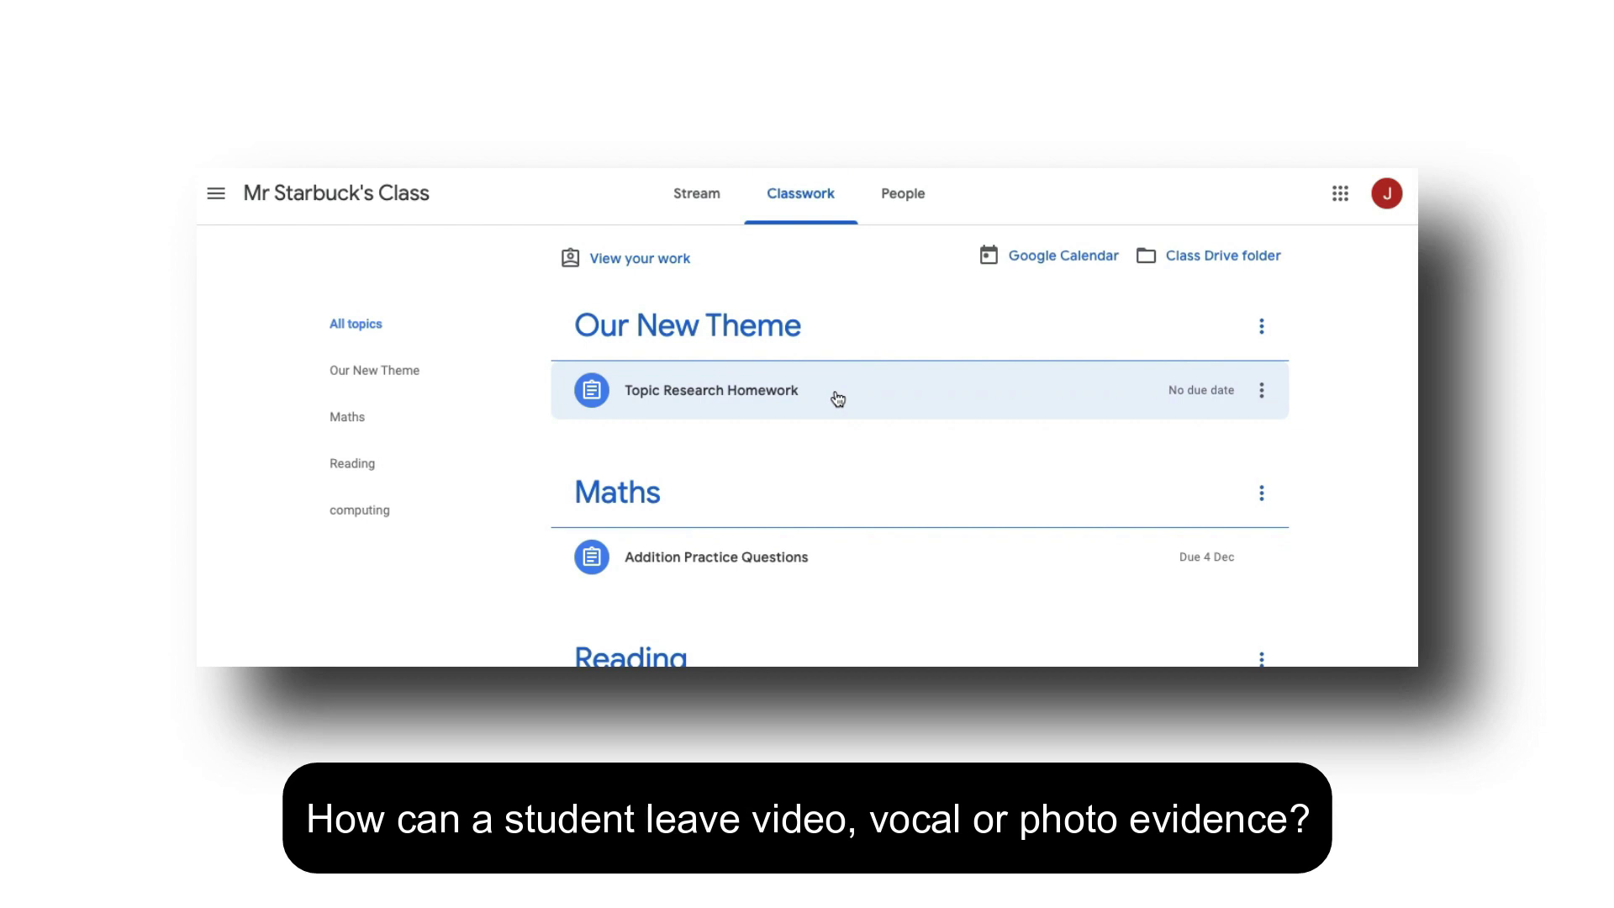
Open the full Topic Research Homework assignment and show its Add or create options
click(838, 399)
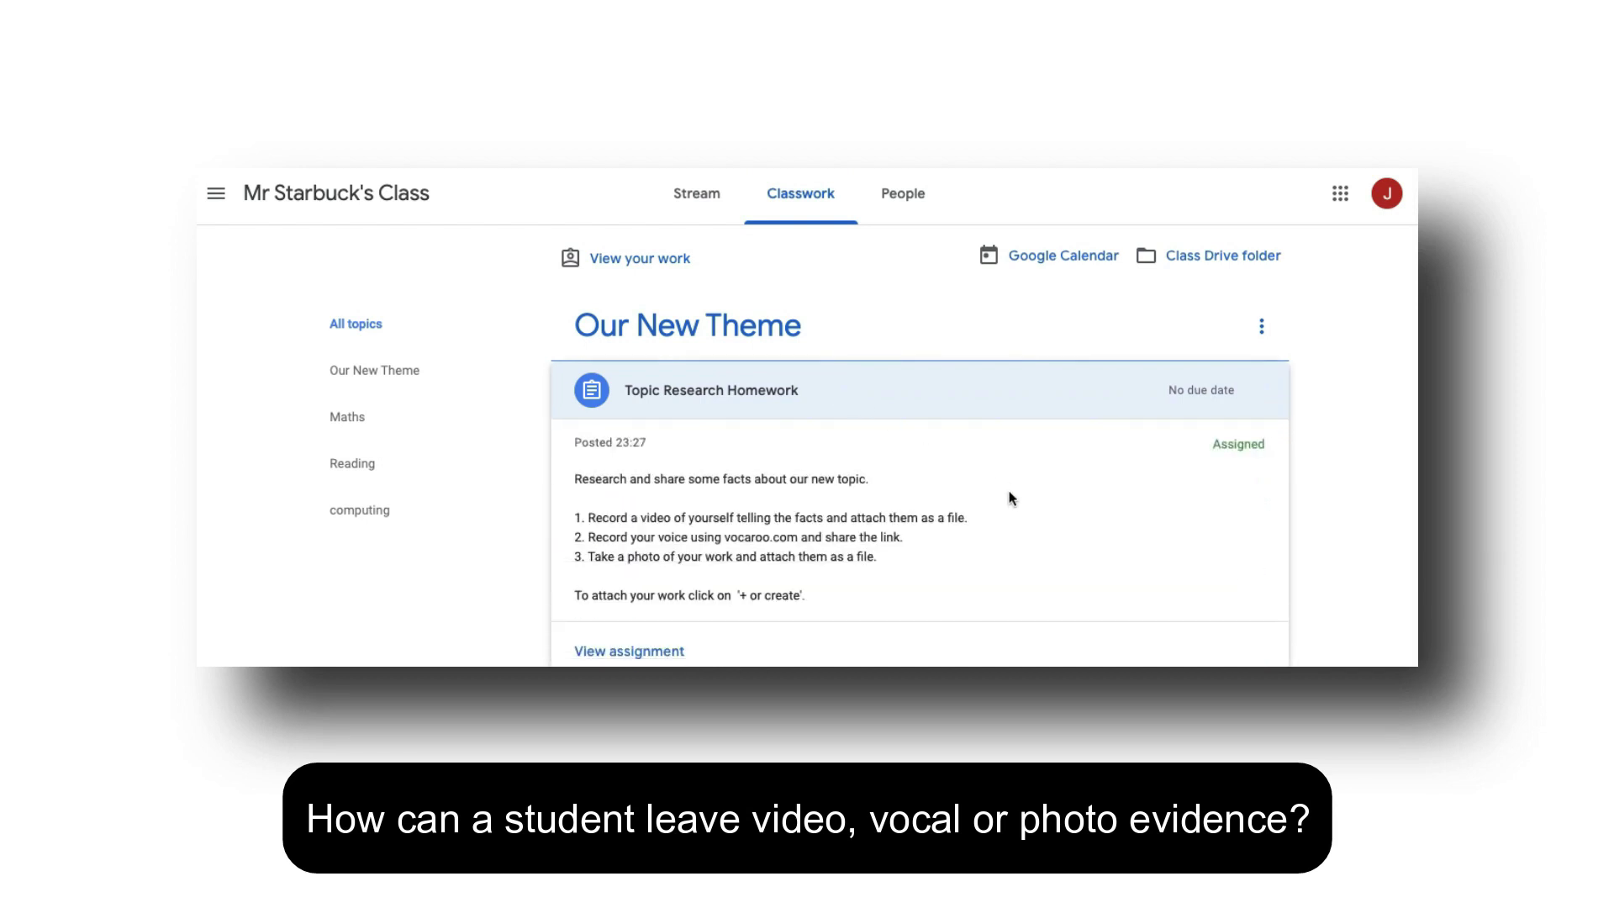
scroll(1010, 498, down, 1)
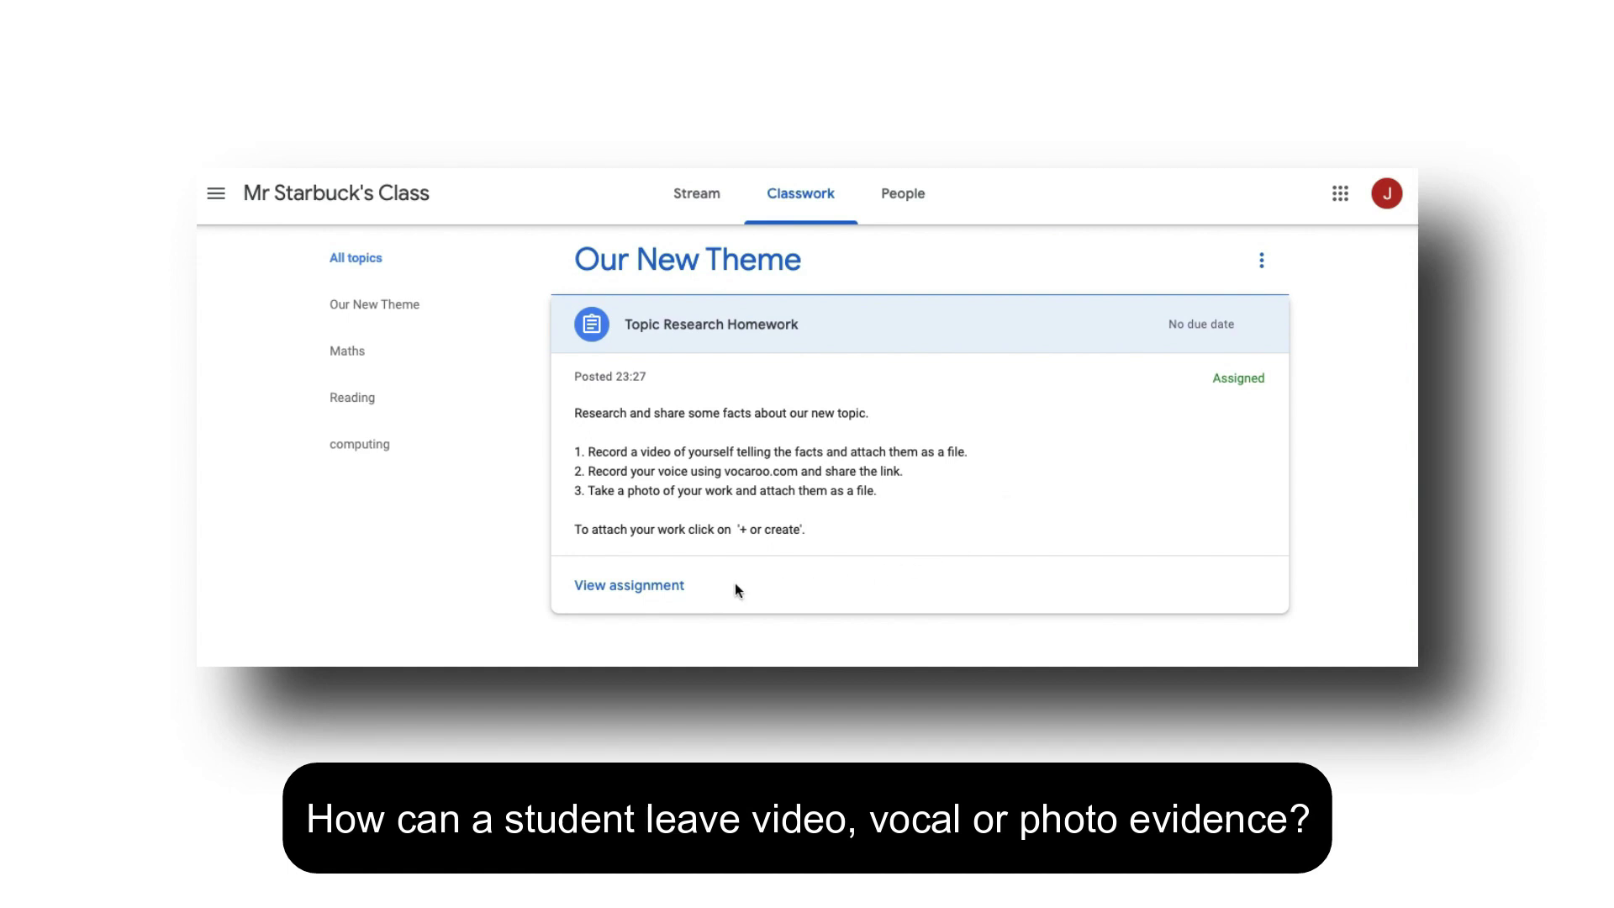
click(666, 586)
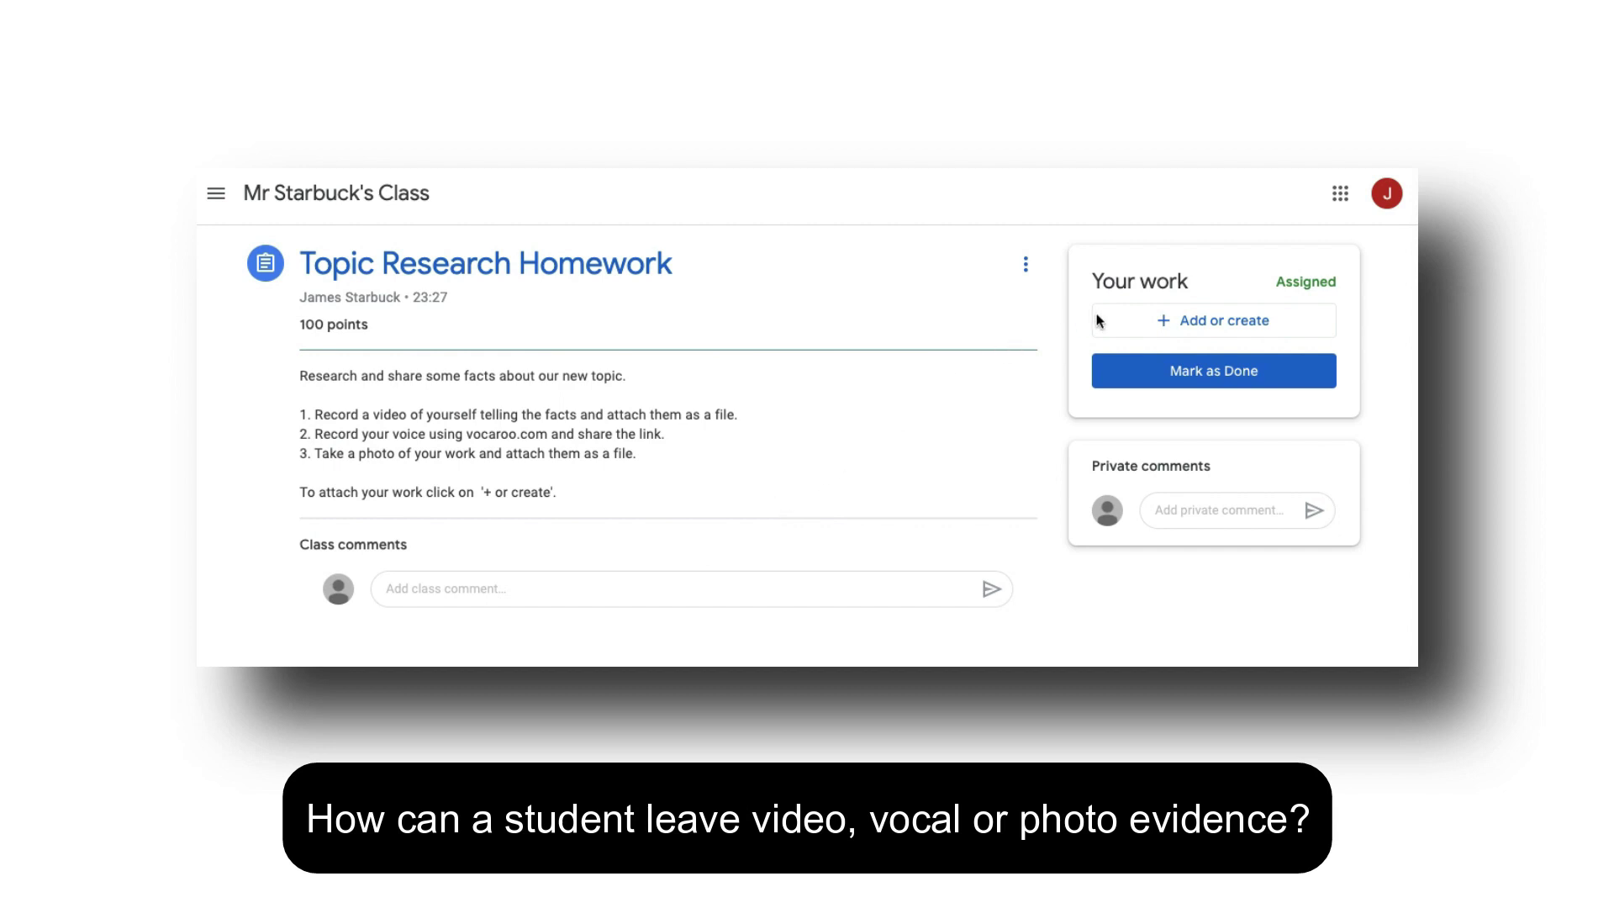
click(1129, 322)
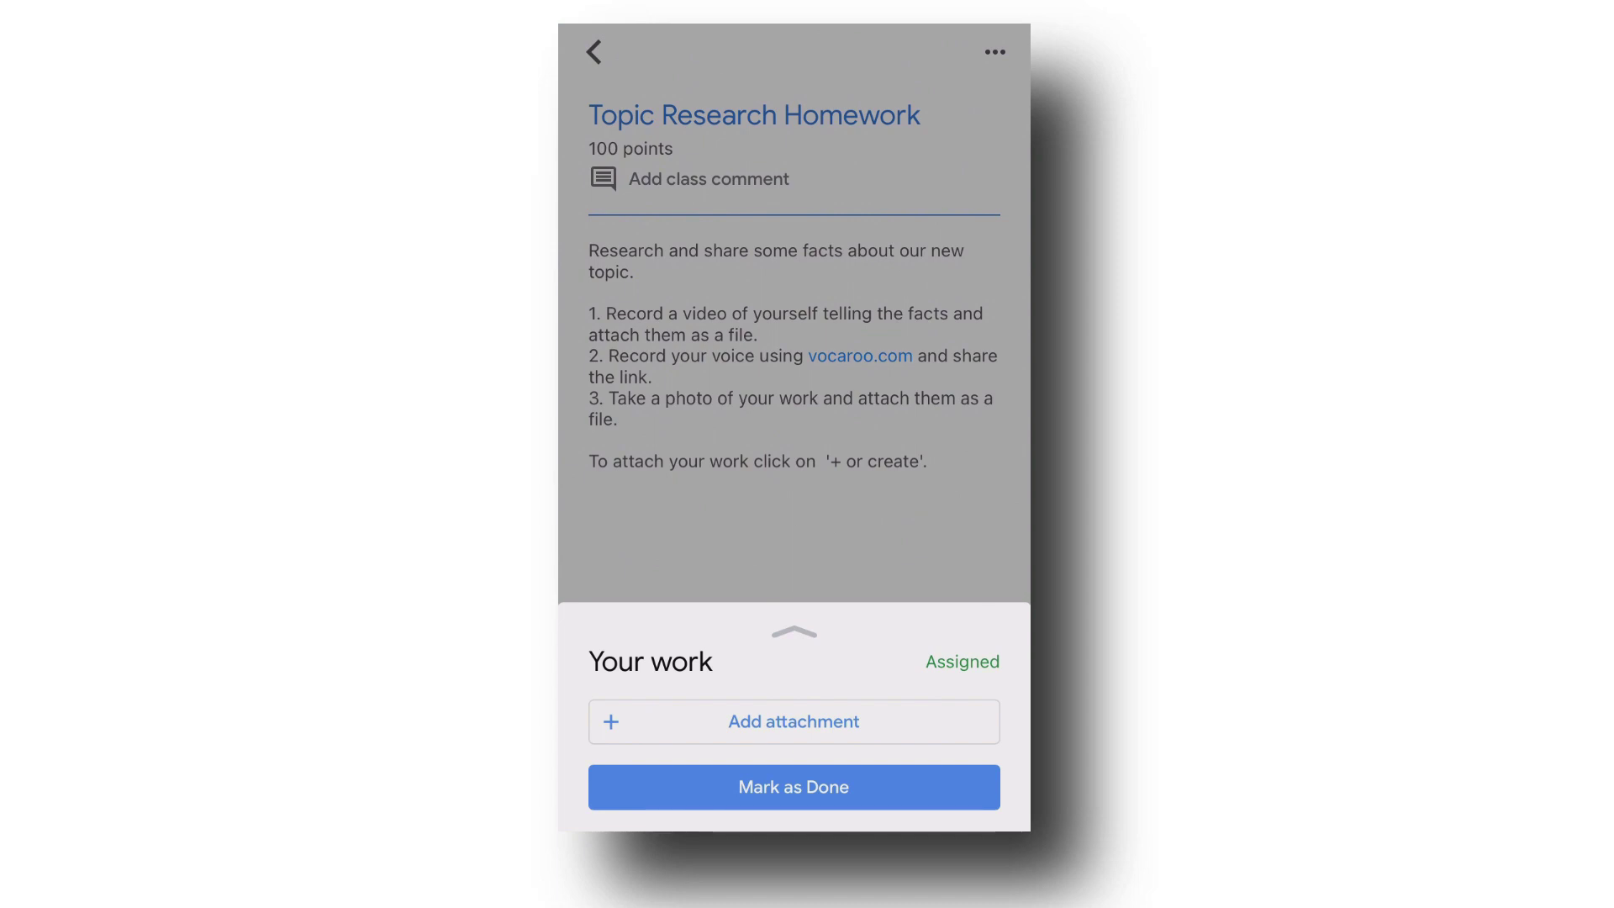
Open Add attachment in Your work and reveal Pick photo, Use camera and New files
click(794, 722)
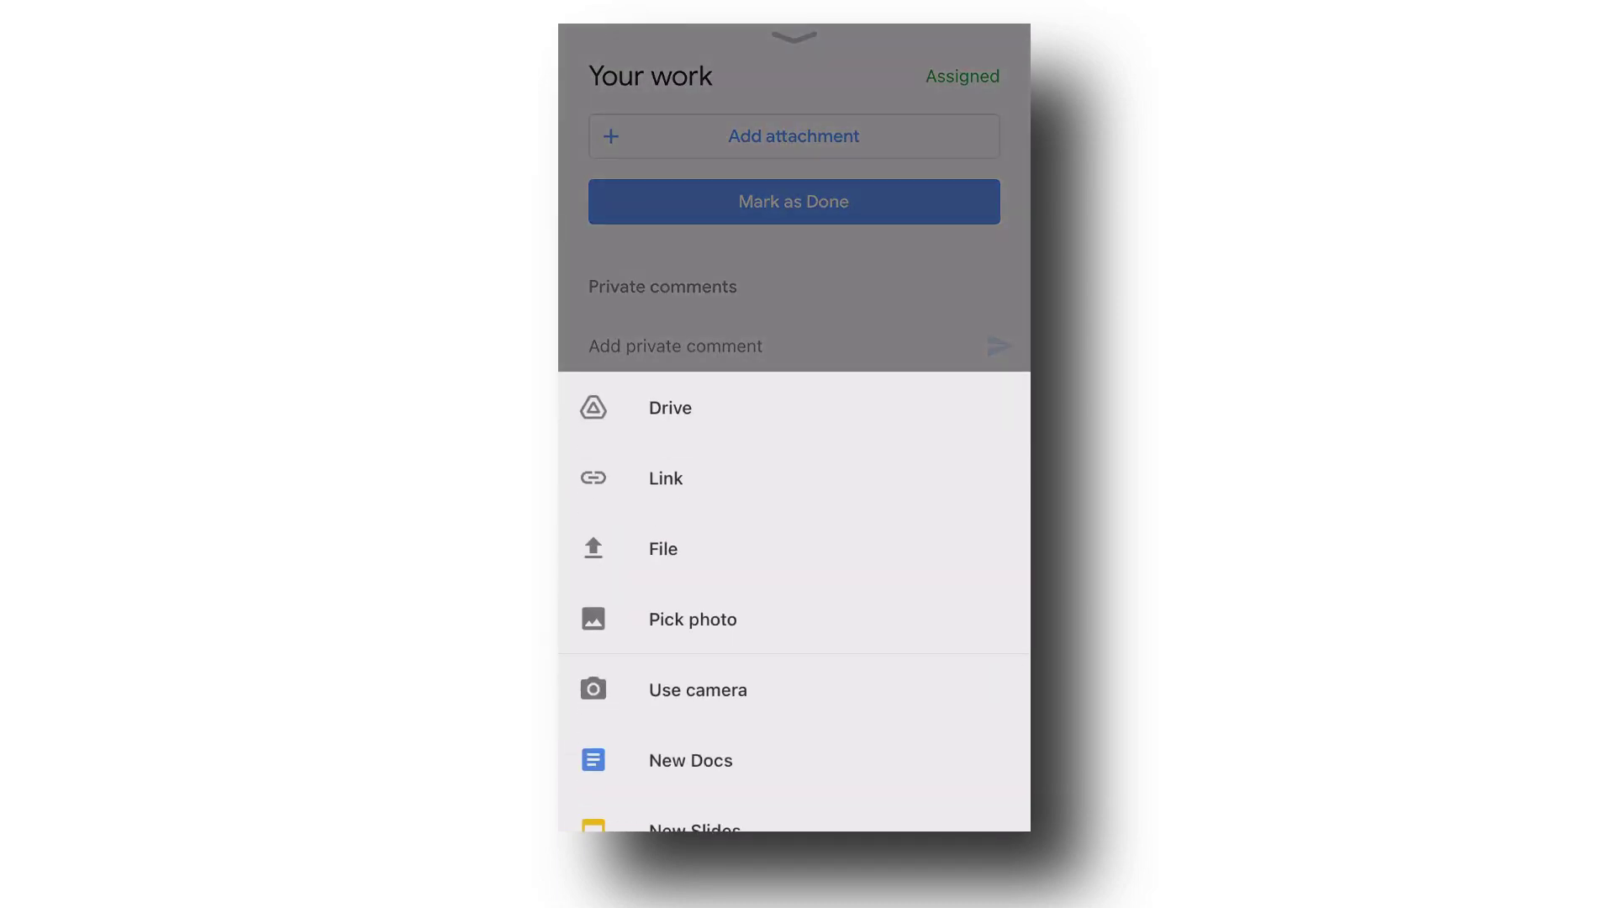
drag(697, 689, 698, 505)
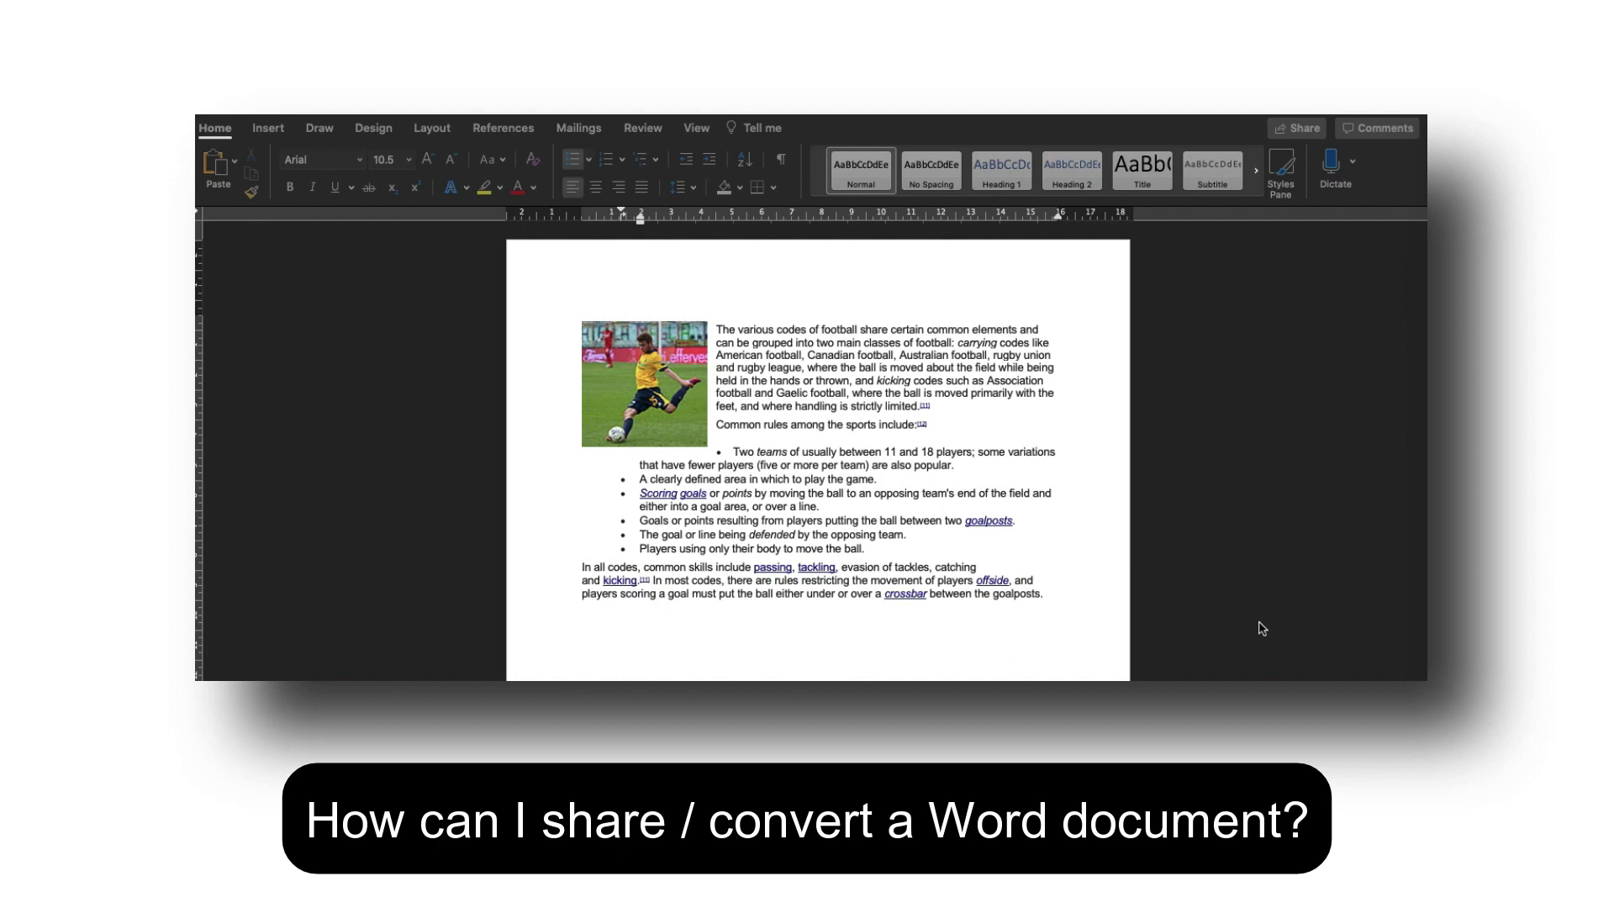
scroll(1261, 629, down, 1)
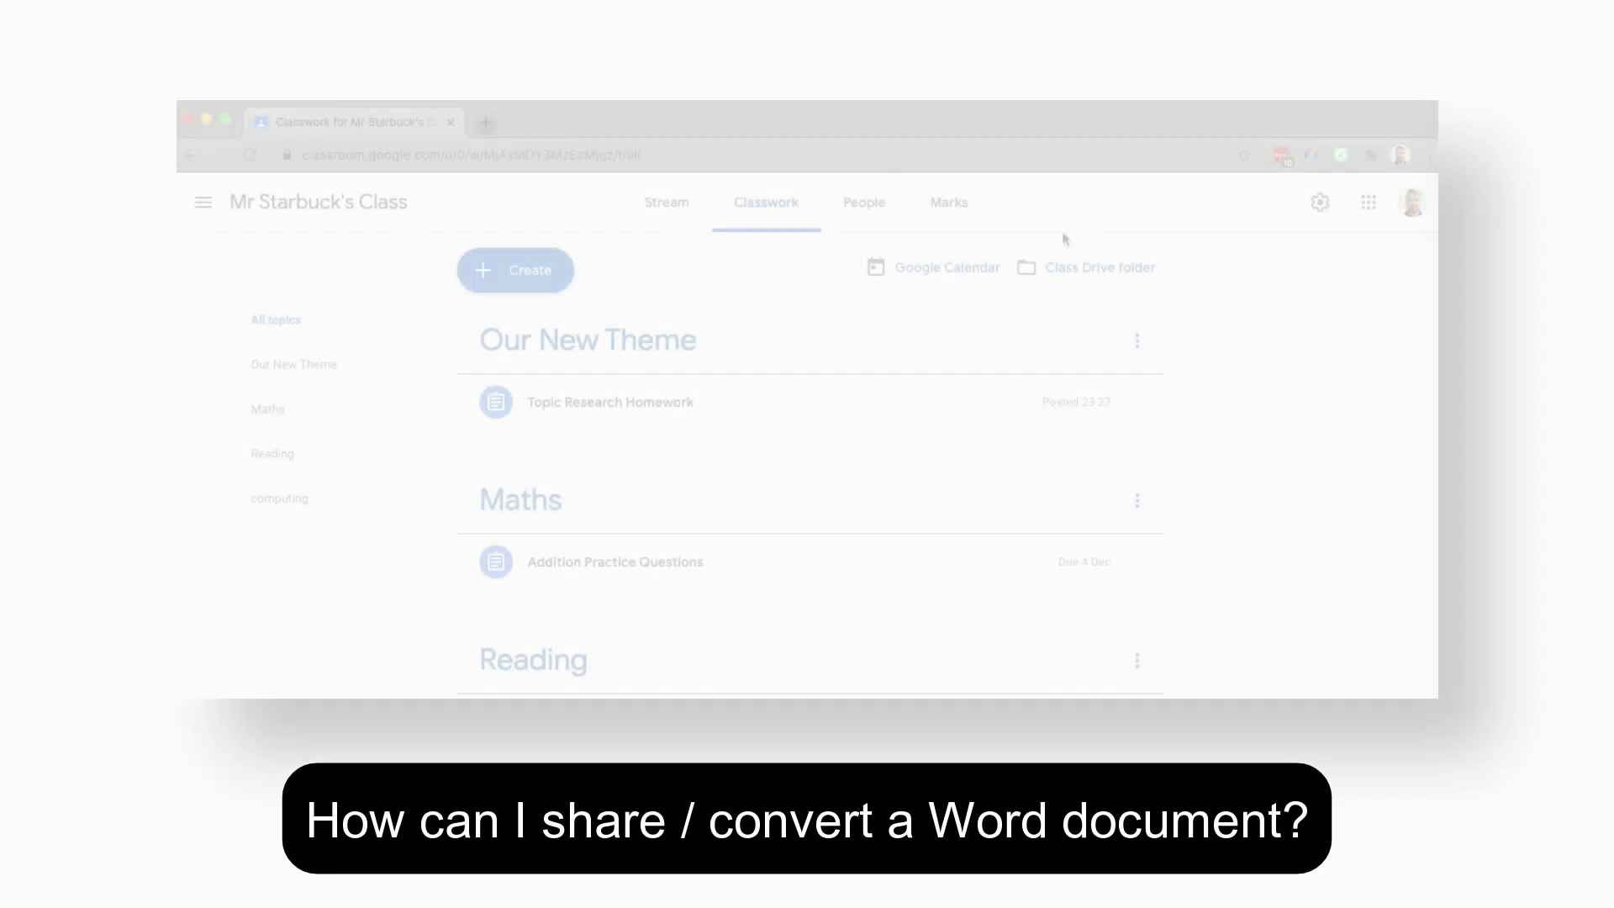
Upload football.docx from Downloads to Google Drive via New > File upload
click(1371, 206)
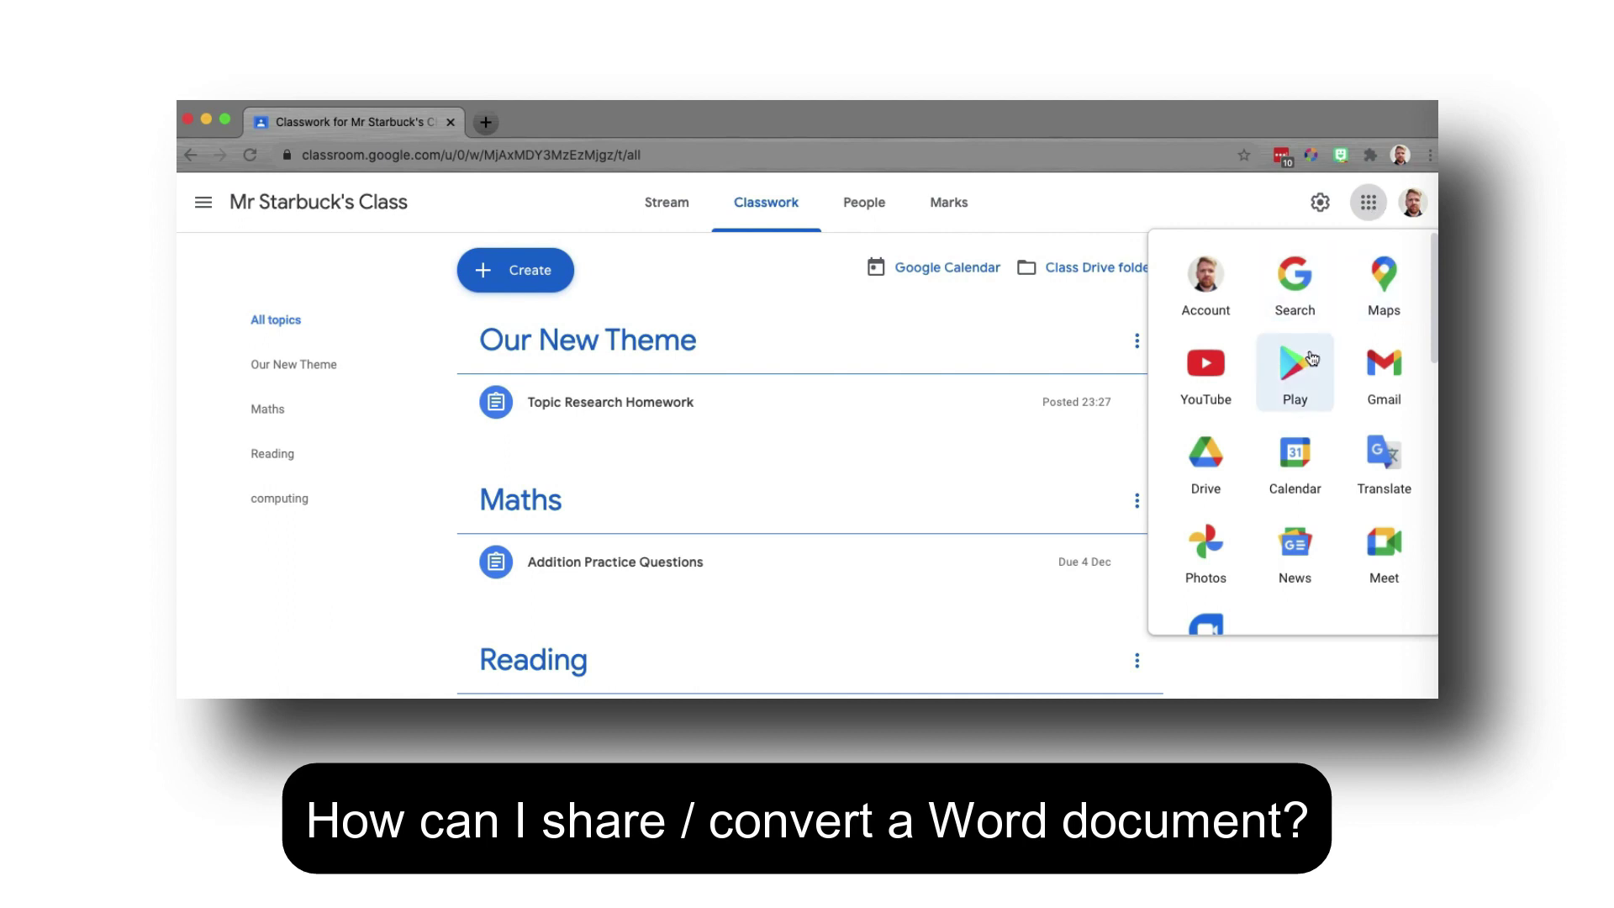
click(1232, 456)
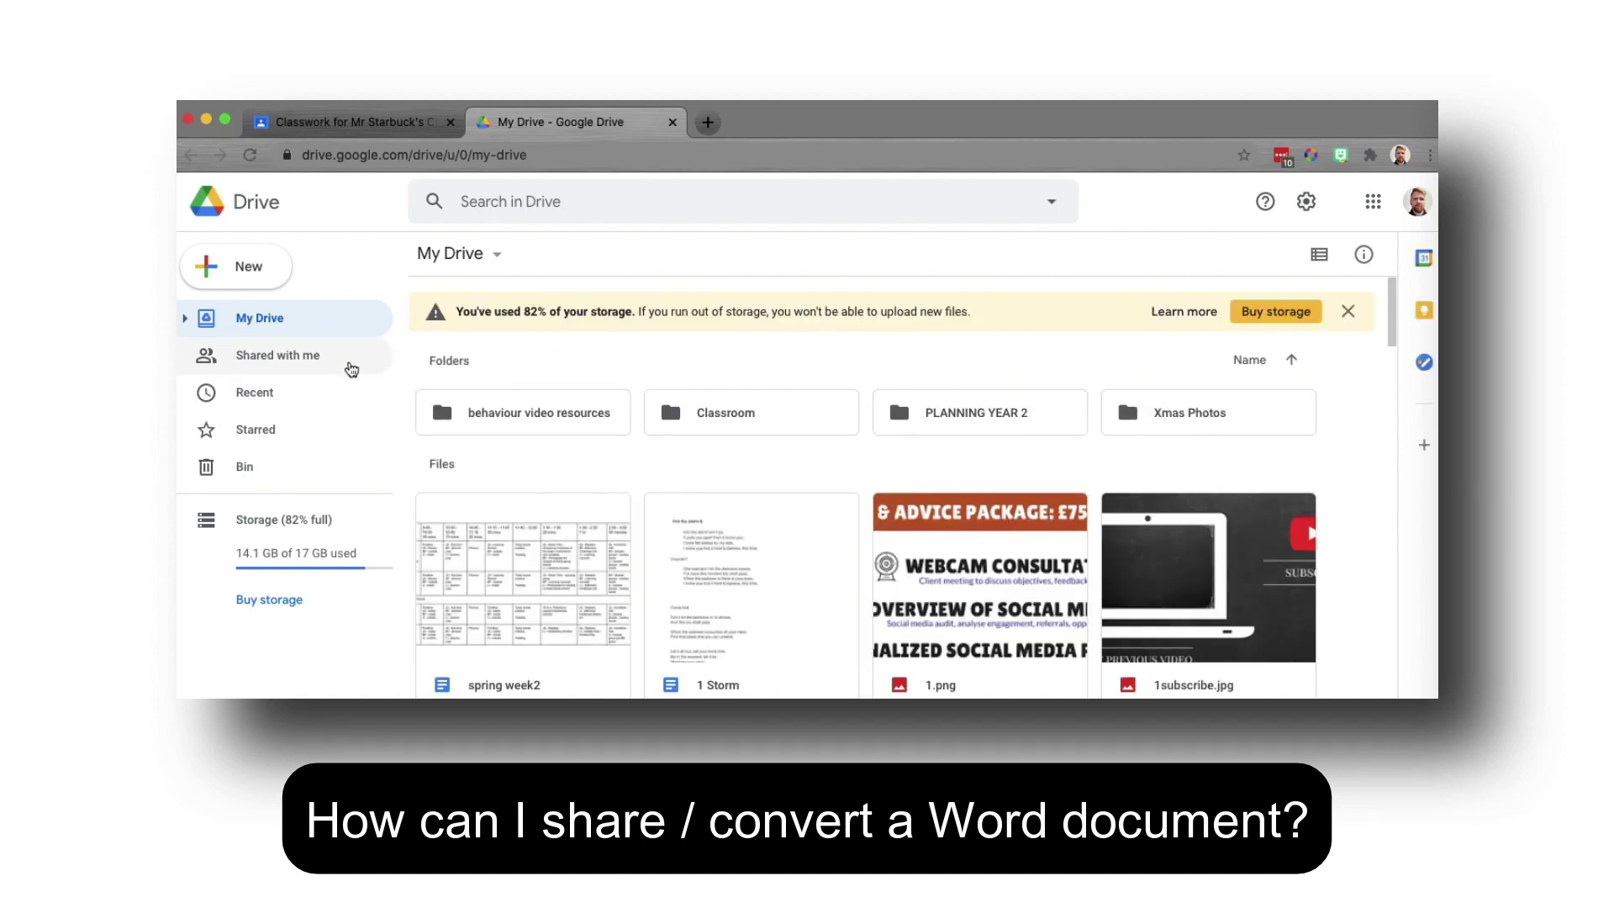
click(275, 271)
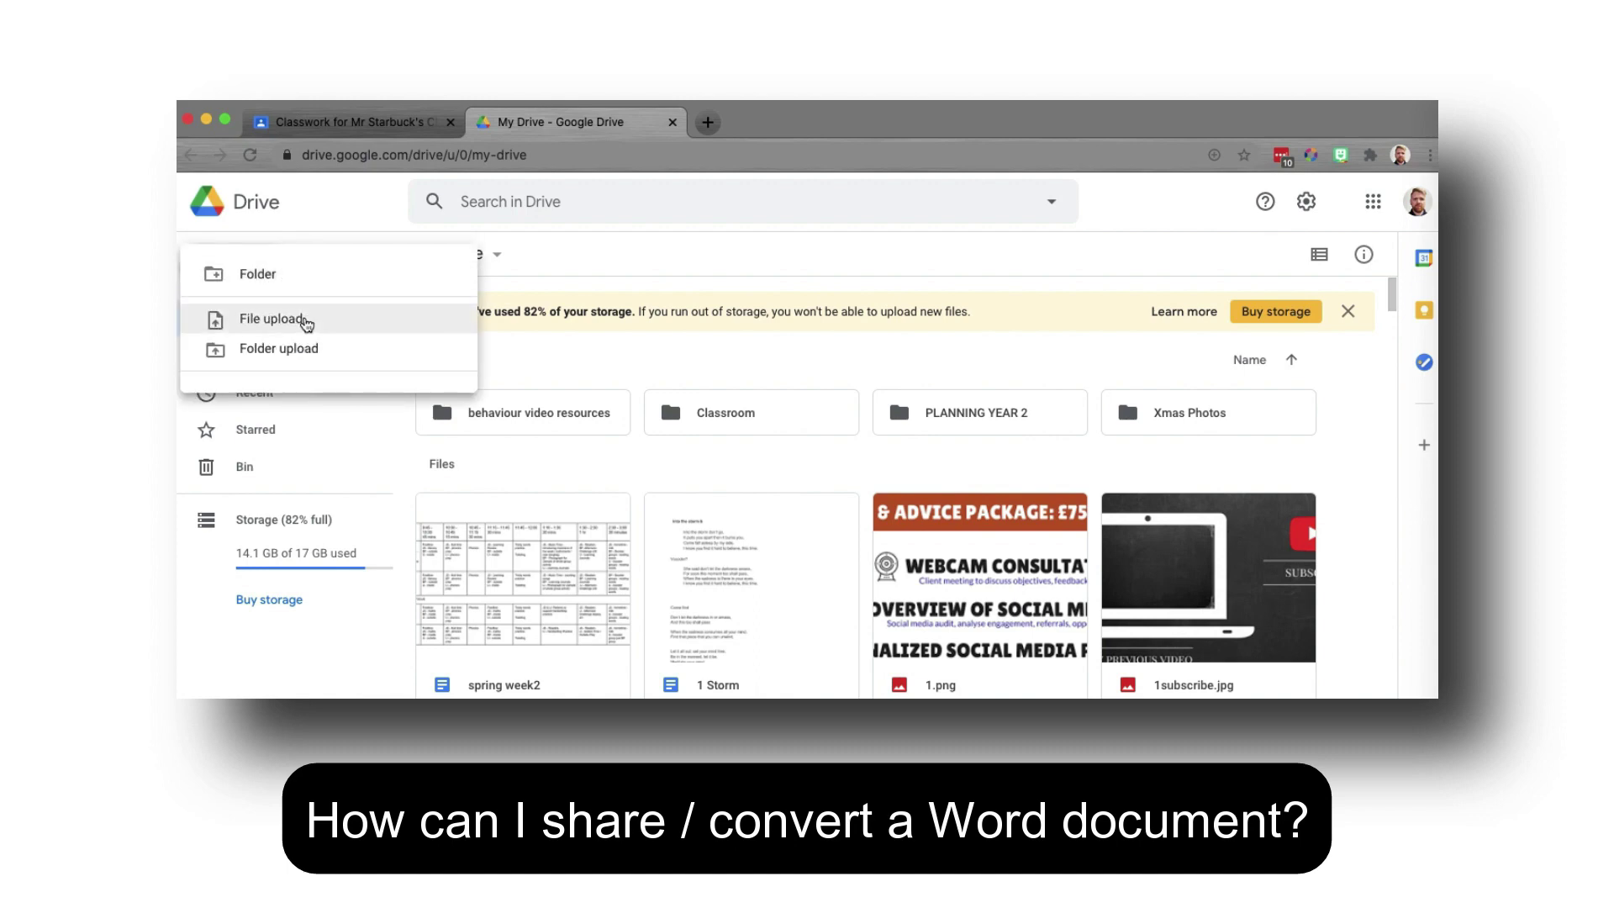
click(308, 326)
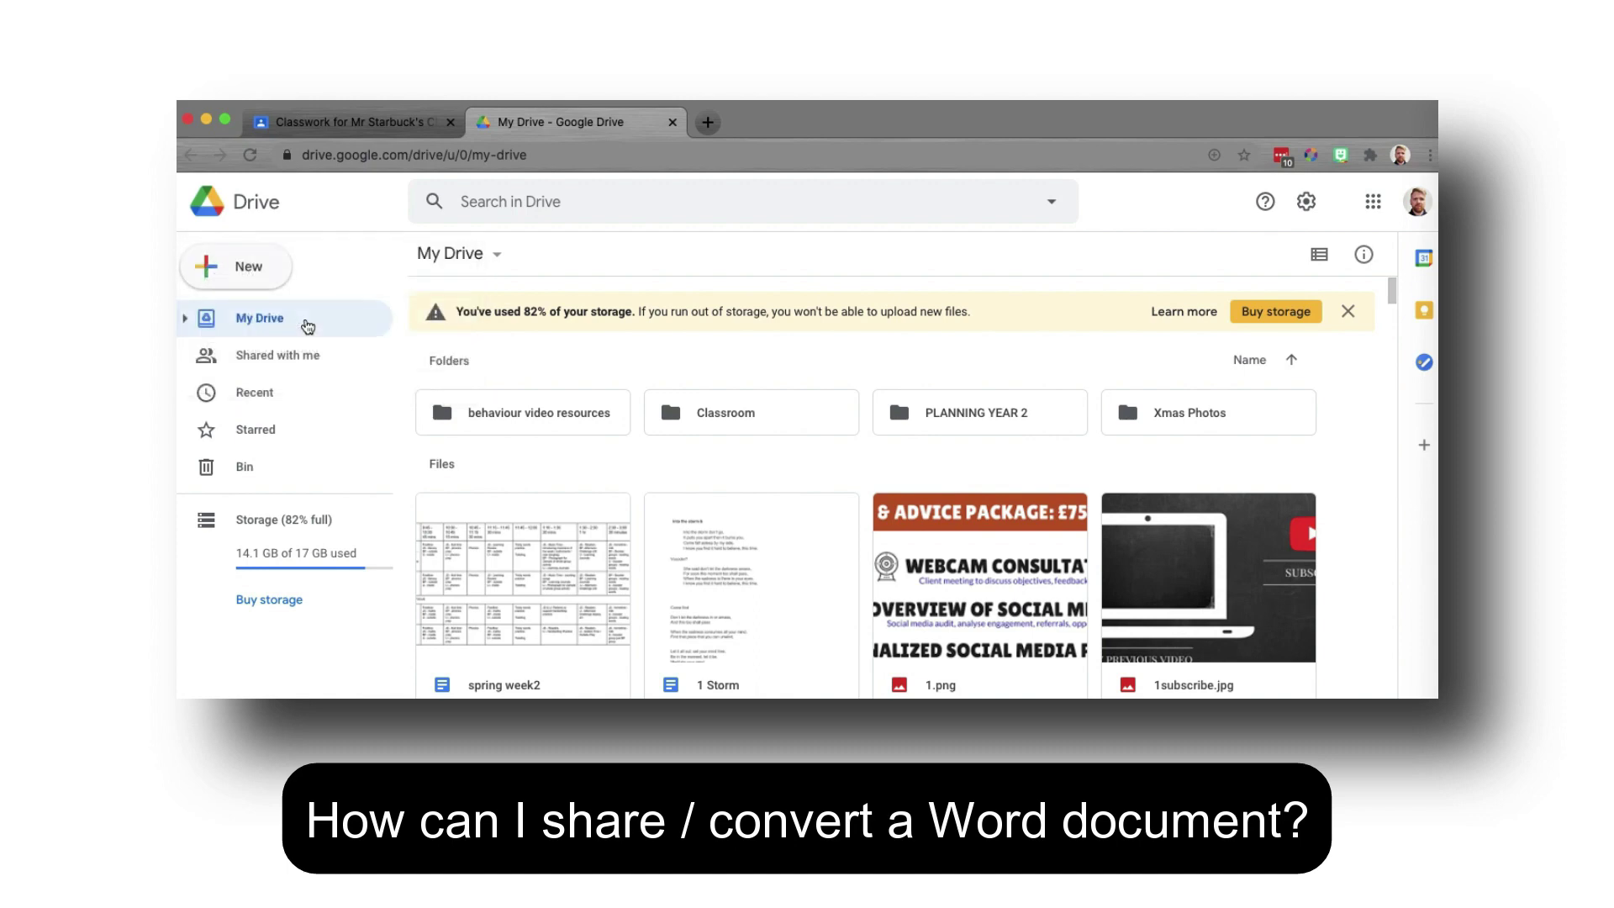
click(632, 254)
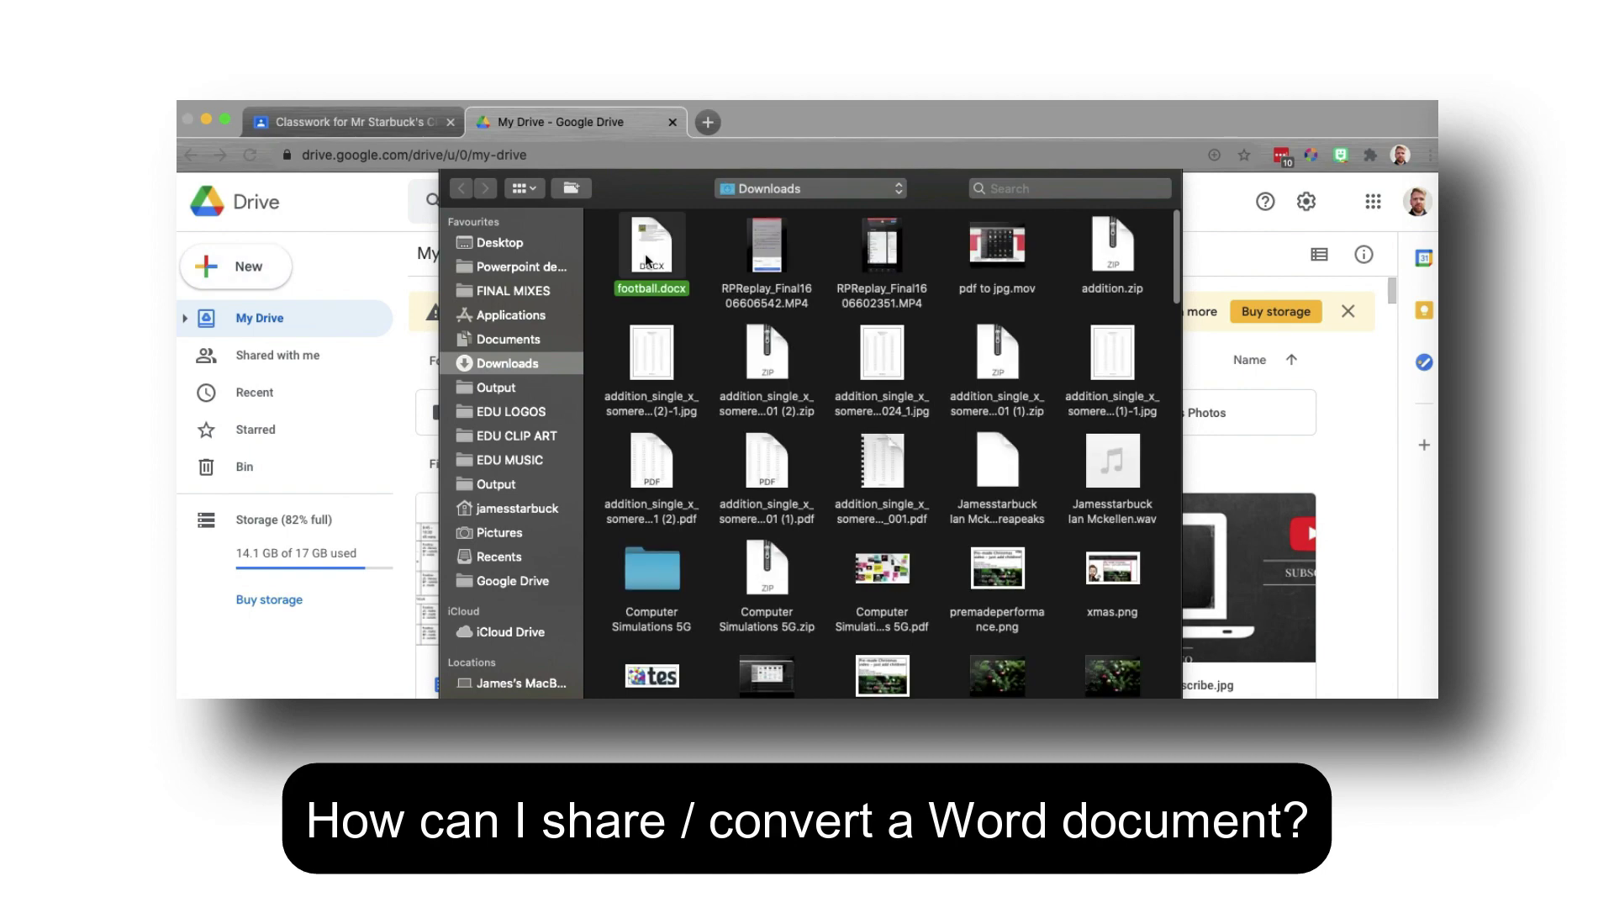
key(Return)
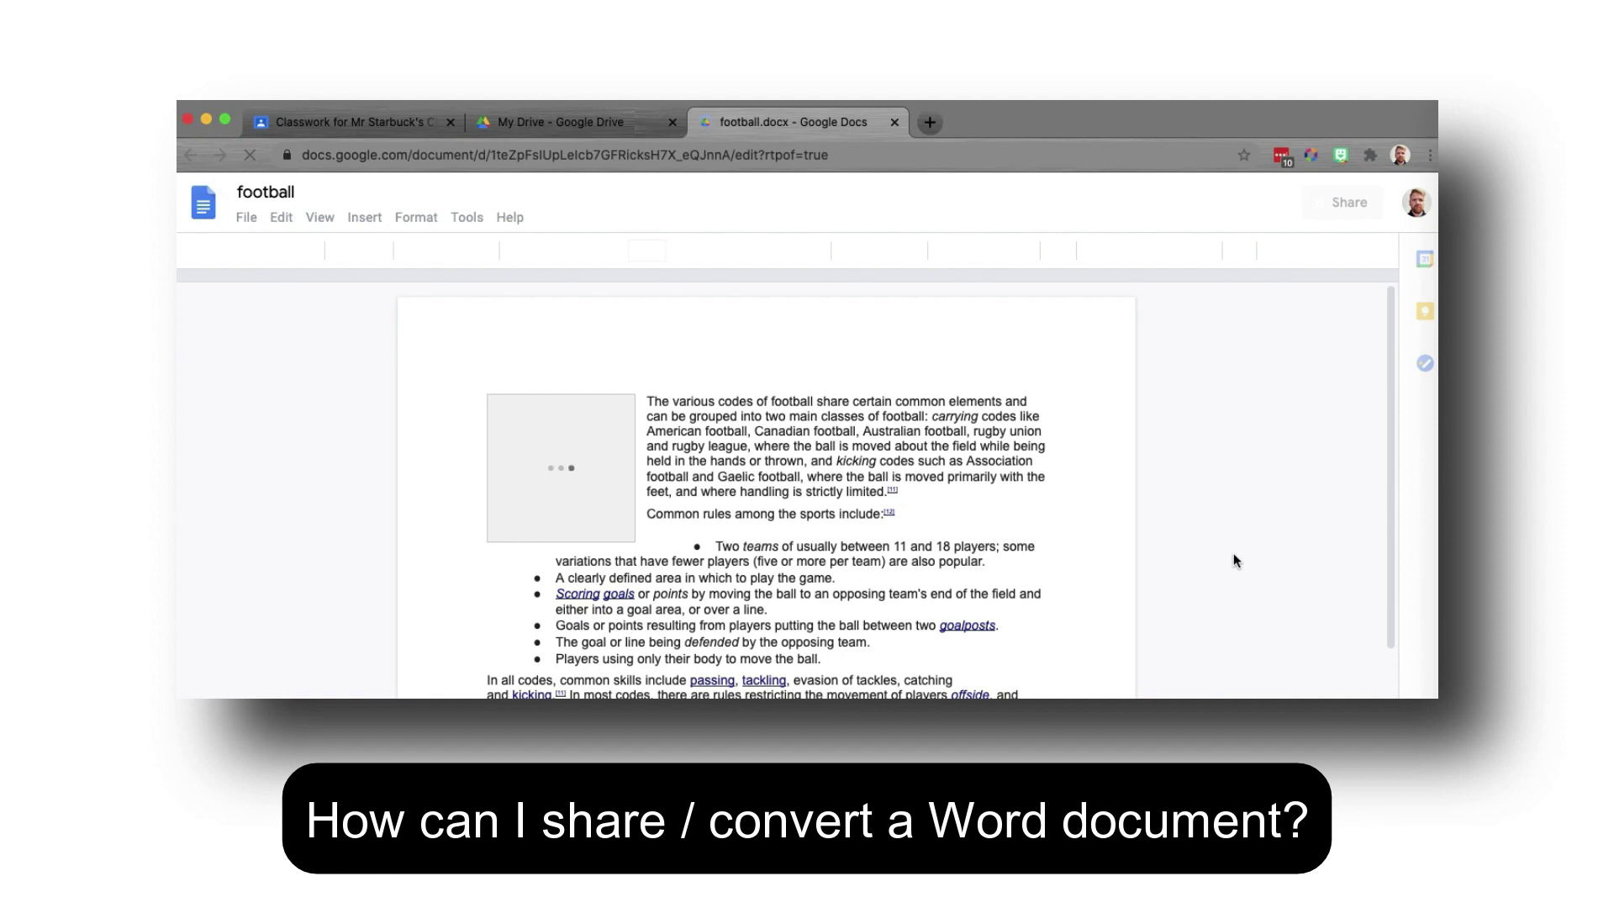
Scroll through football.docx, still in .DOCX format, once it loads
scroll(1233, 560, down, 1)
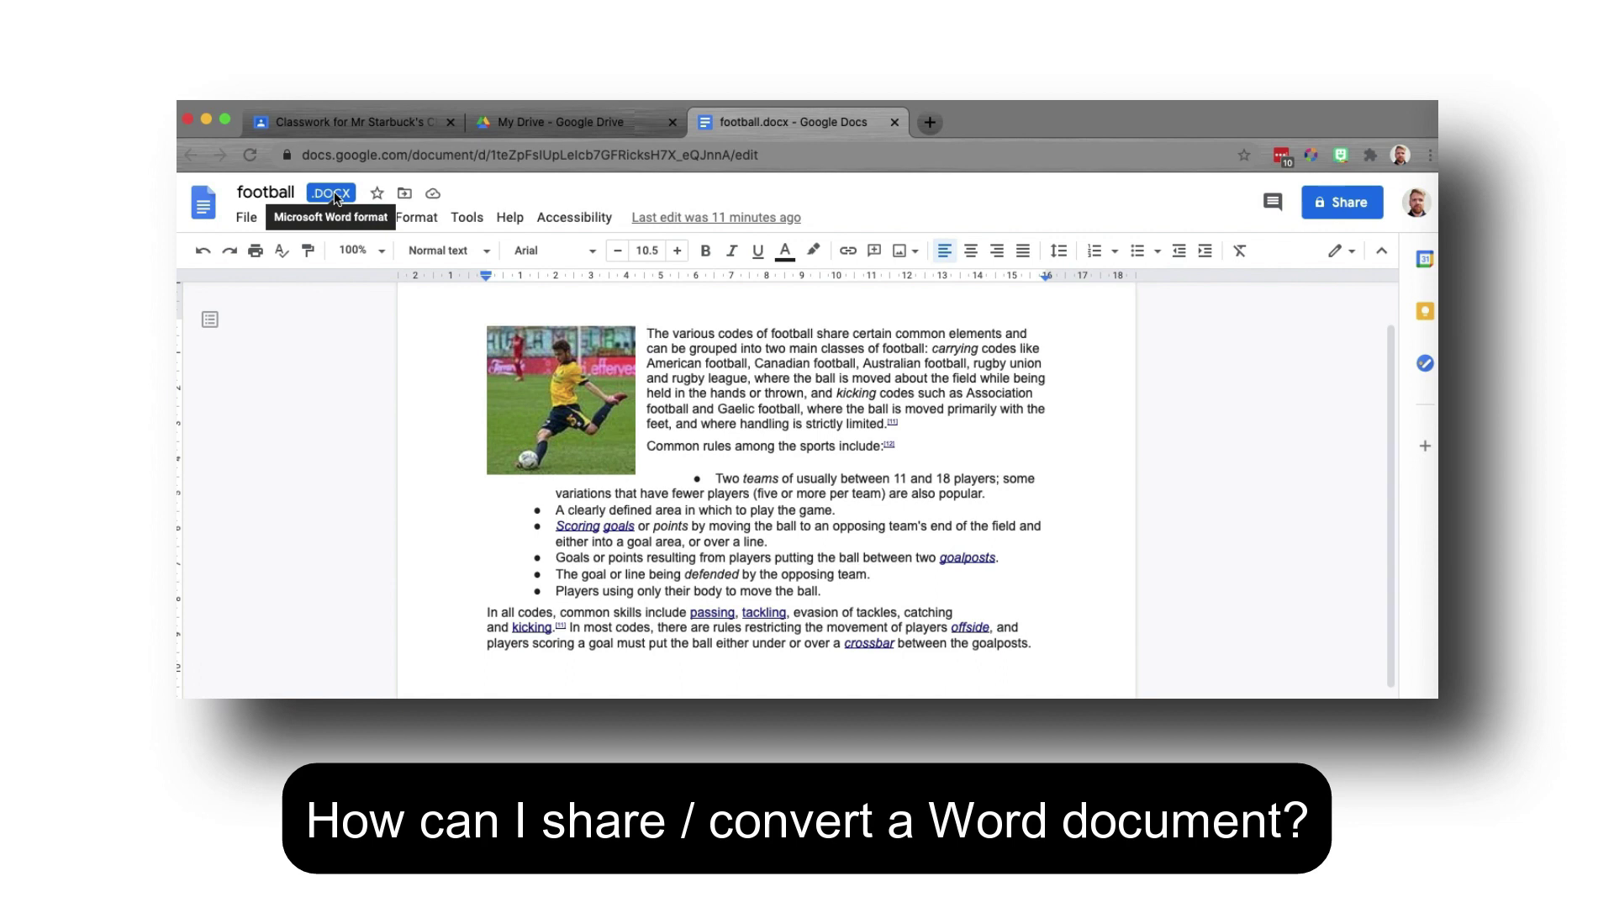
Save football.docx as a Google Doc named football, then close both football tabs
click(244, 221)
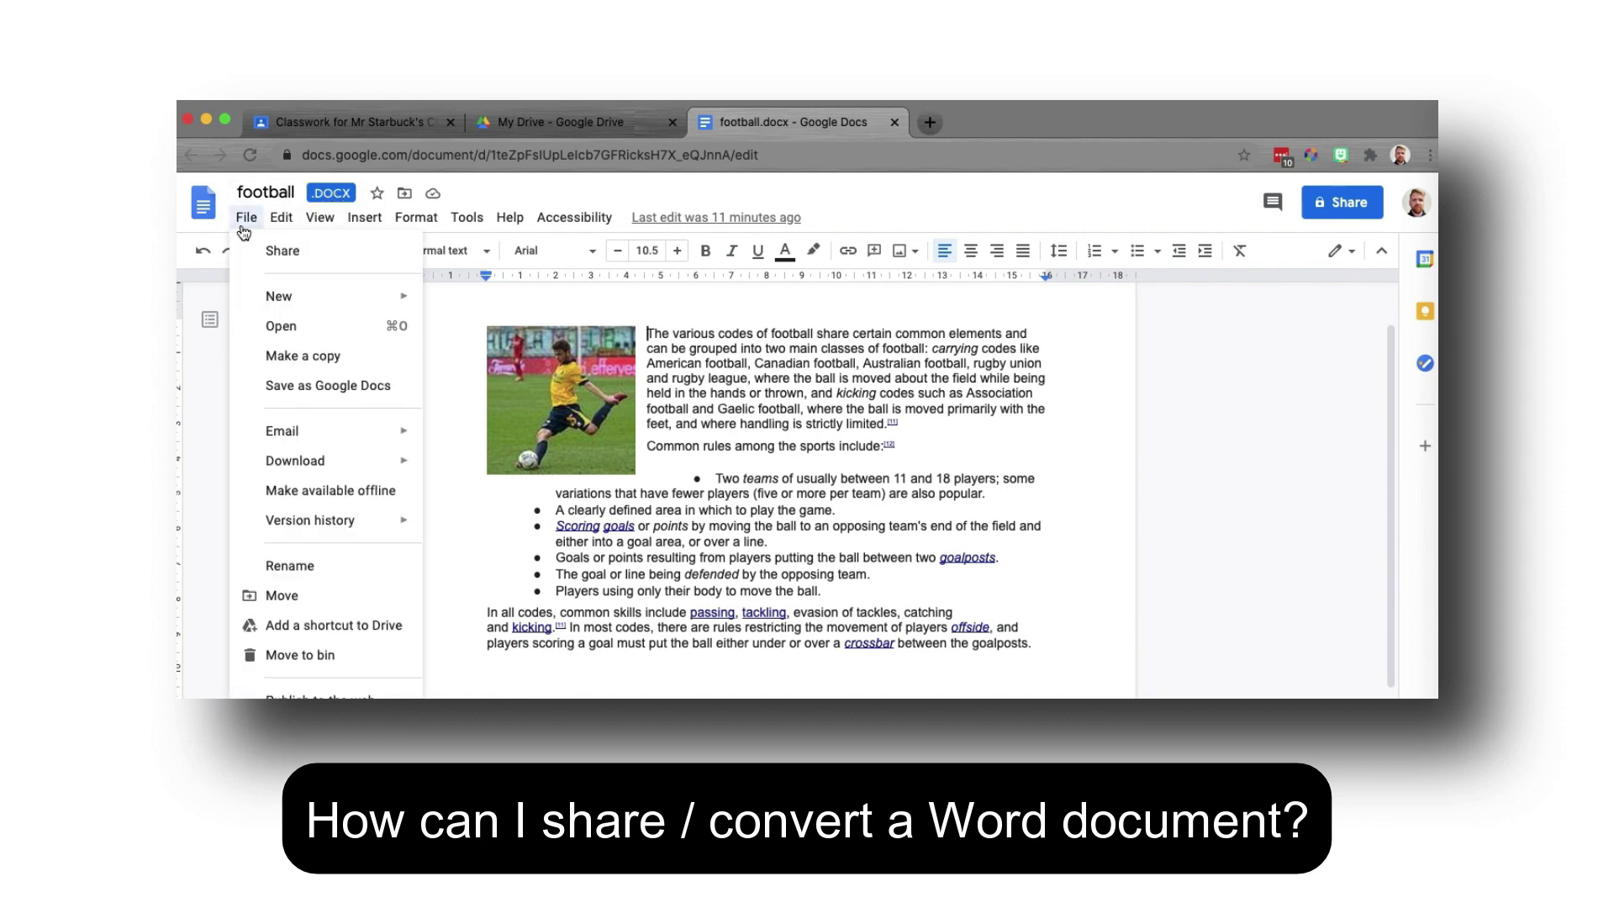
click(317, 386)
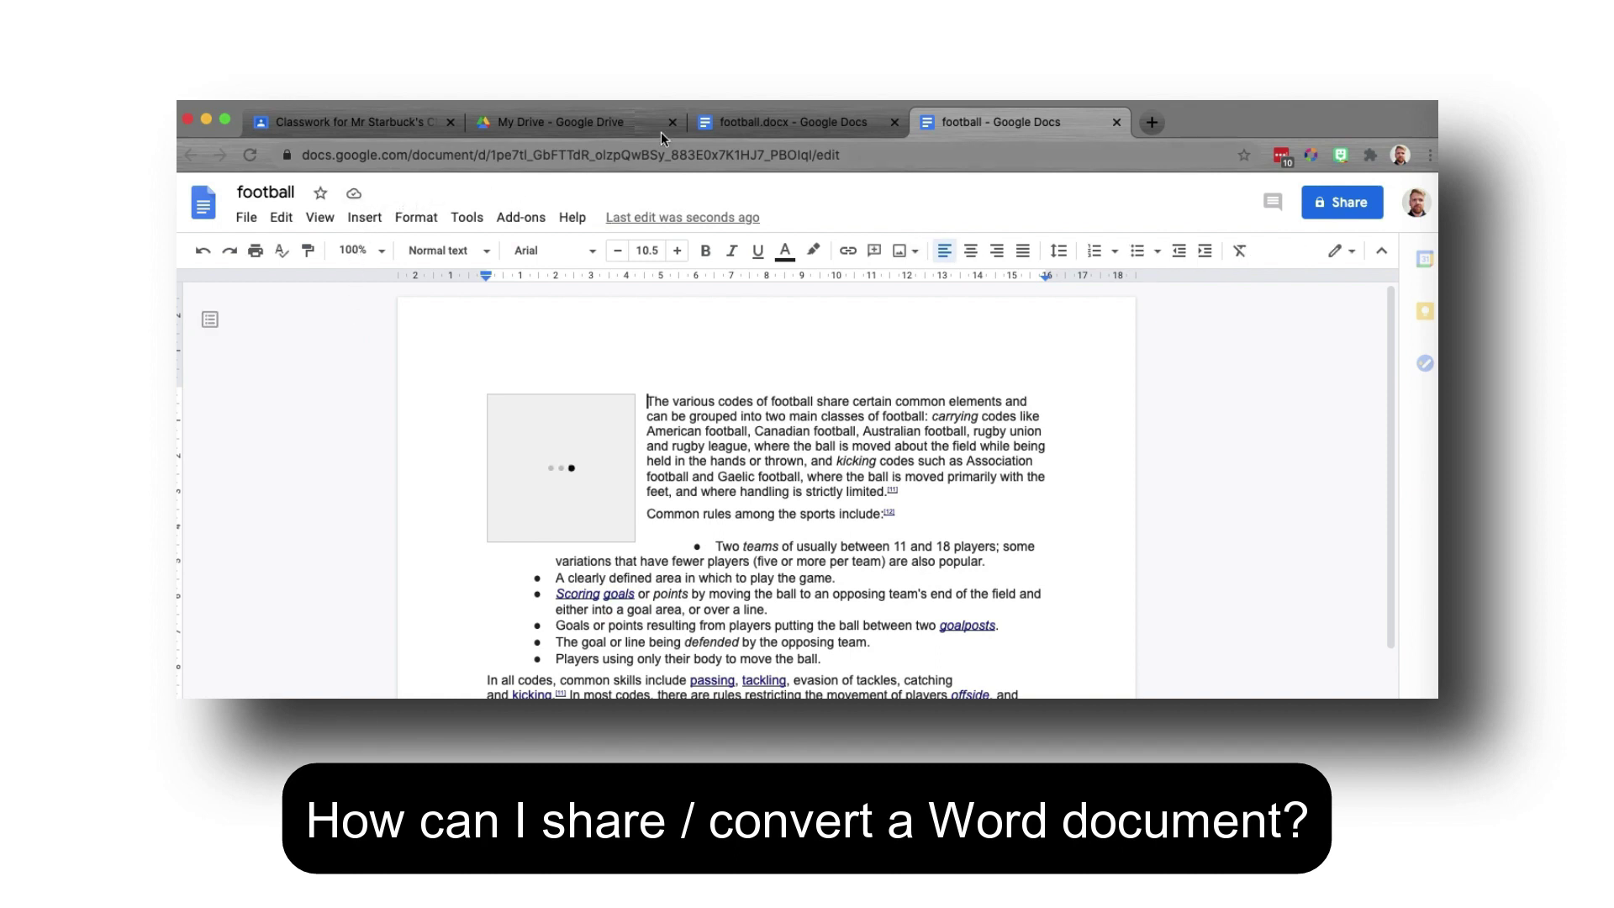
click(774, 119)
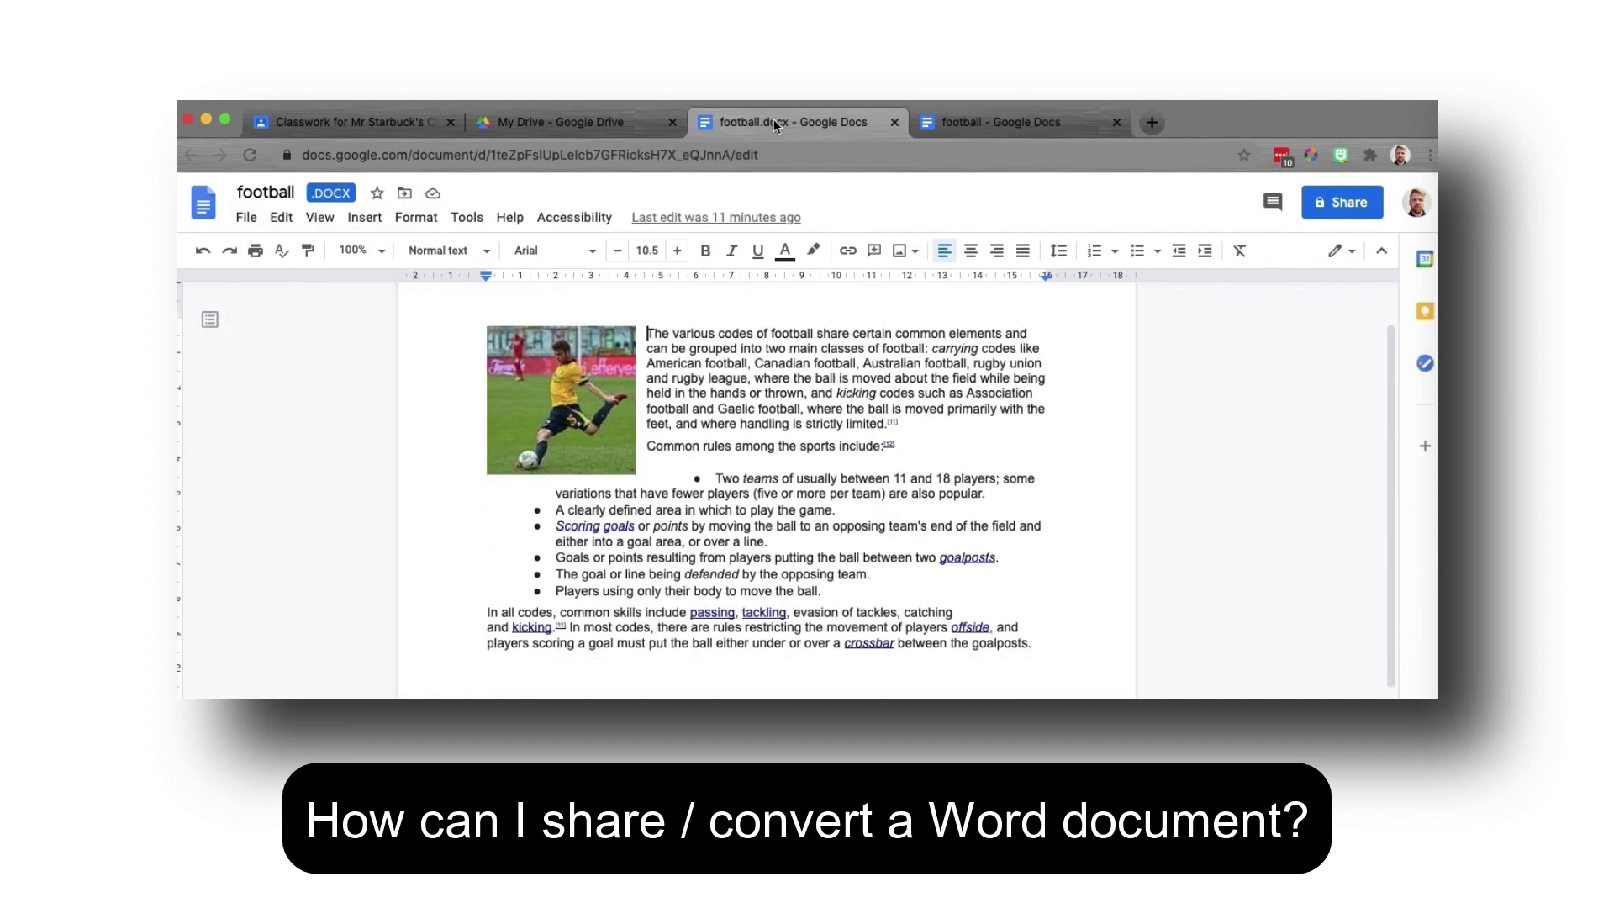
click(895, 123)
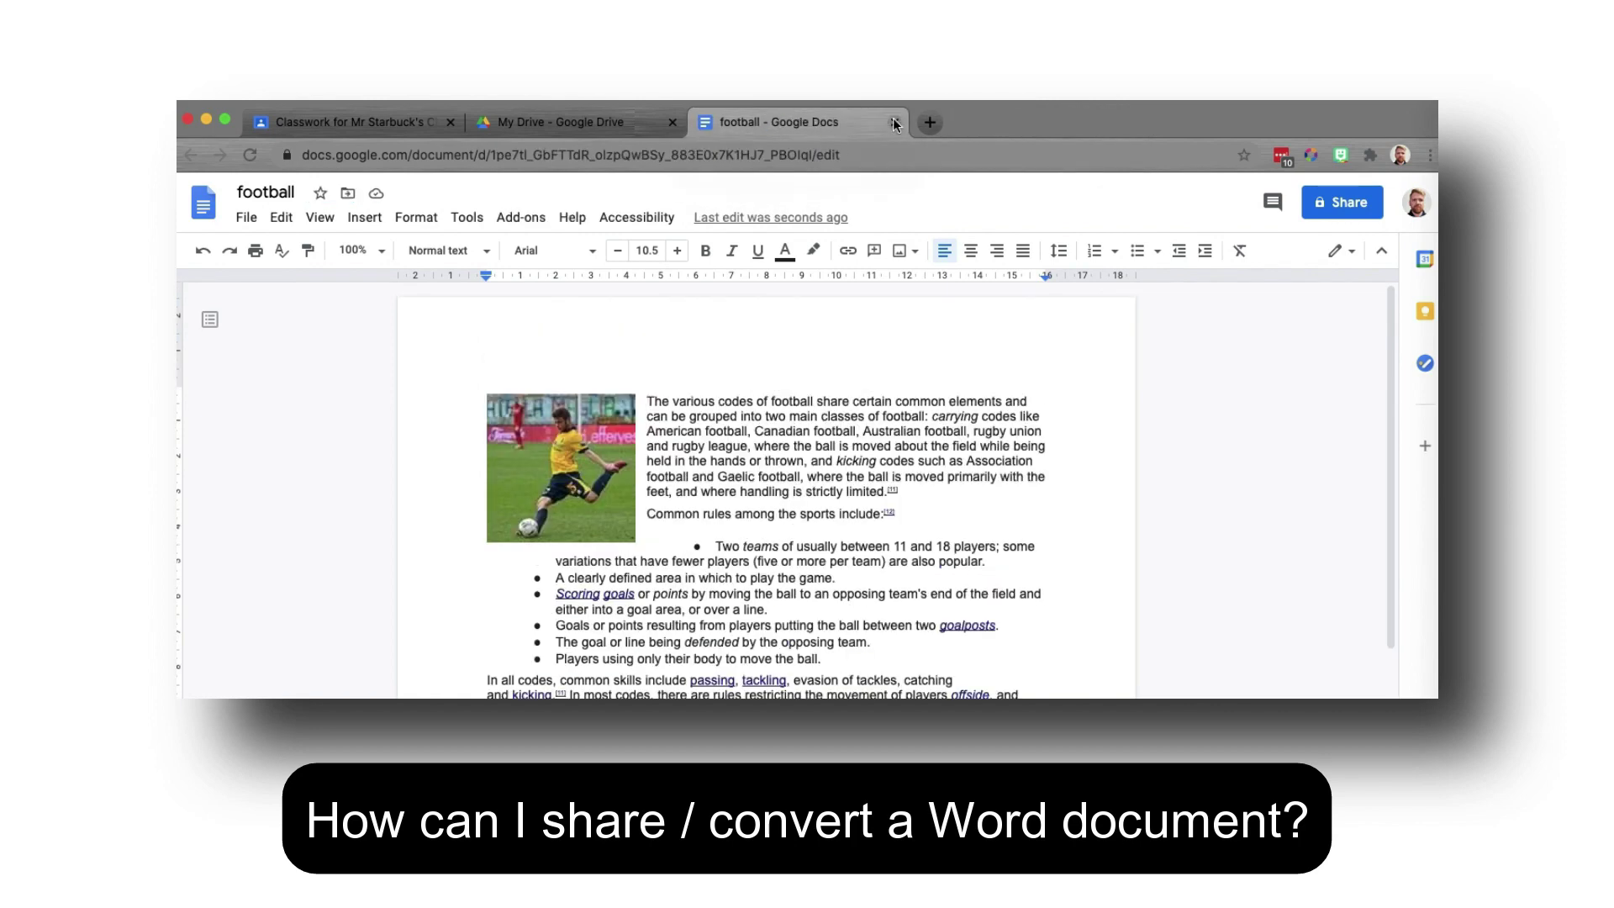
click(895, 123)
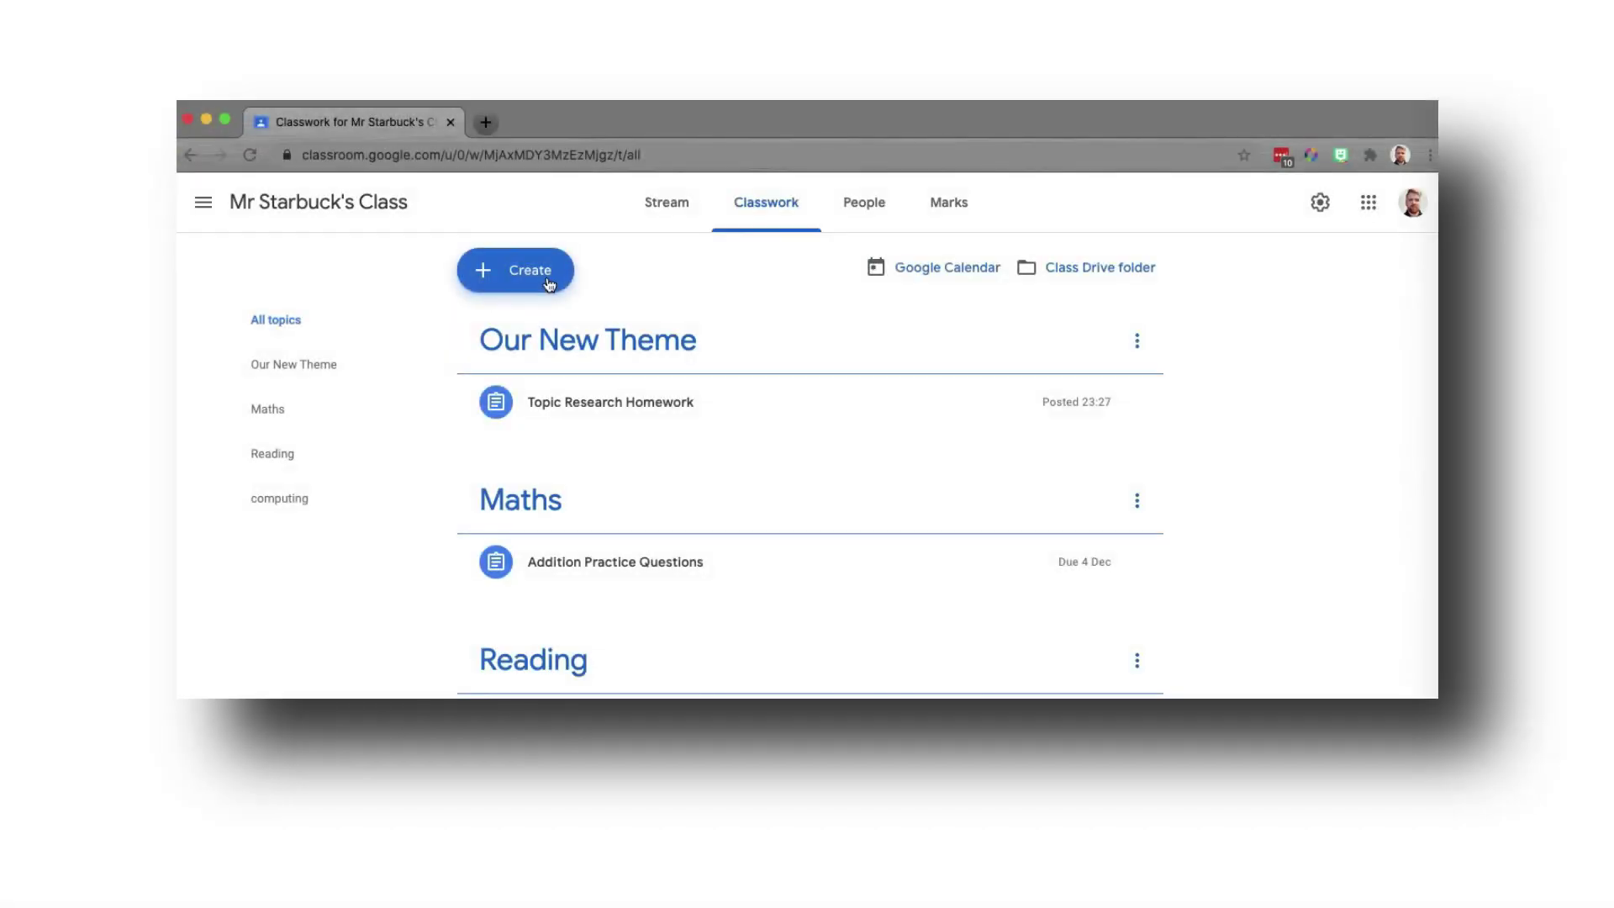
Create an assignment with the football Doc from Drive attached, set to 'Make a copy for each student'
click(547, 280)
click(546, 328)
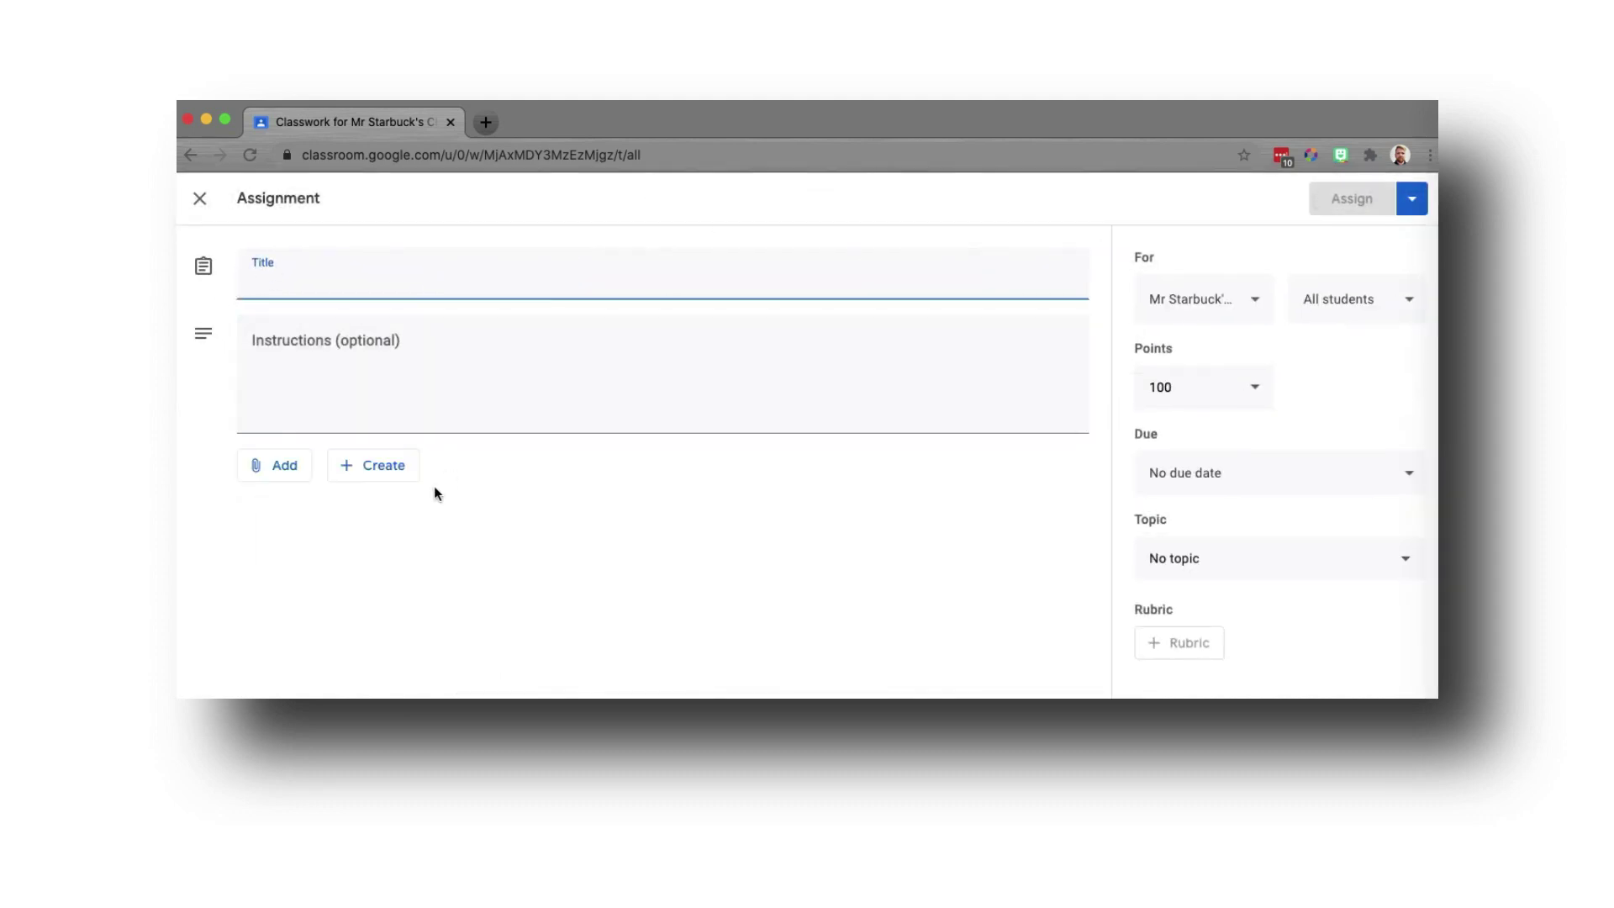
click(292, 476)
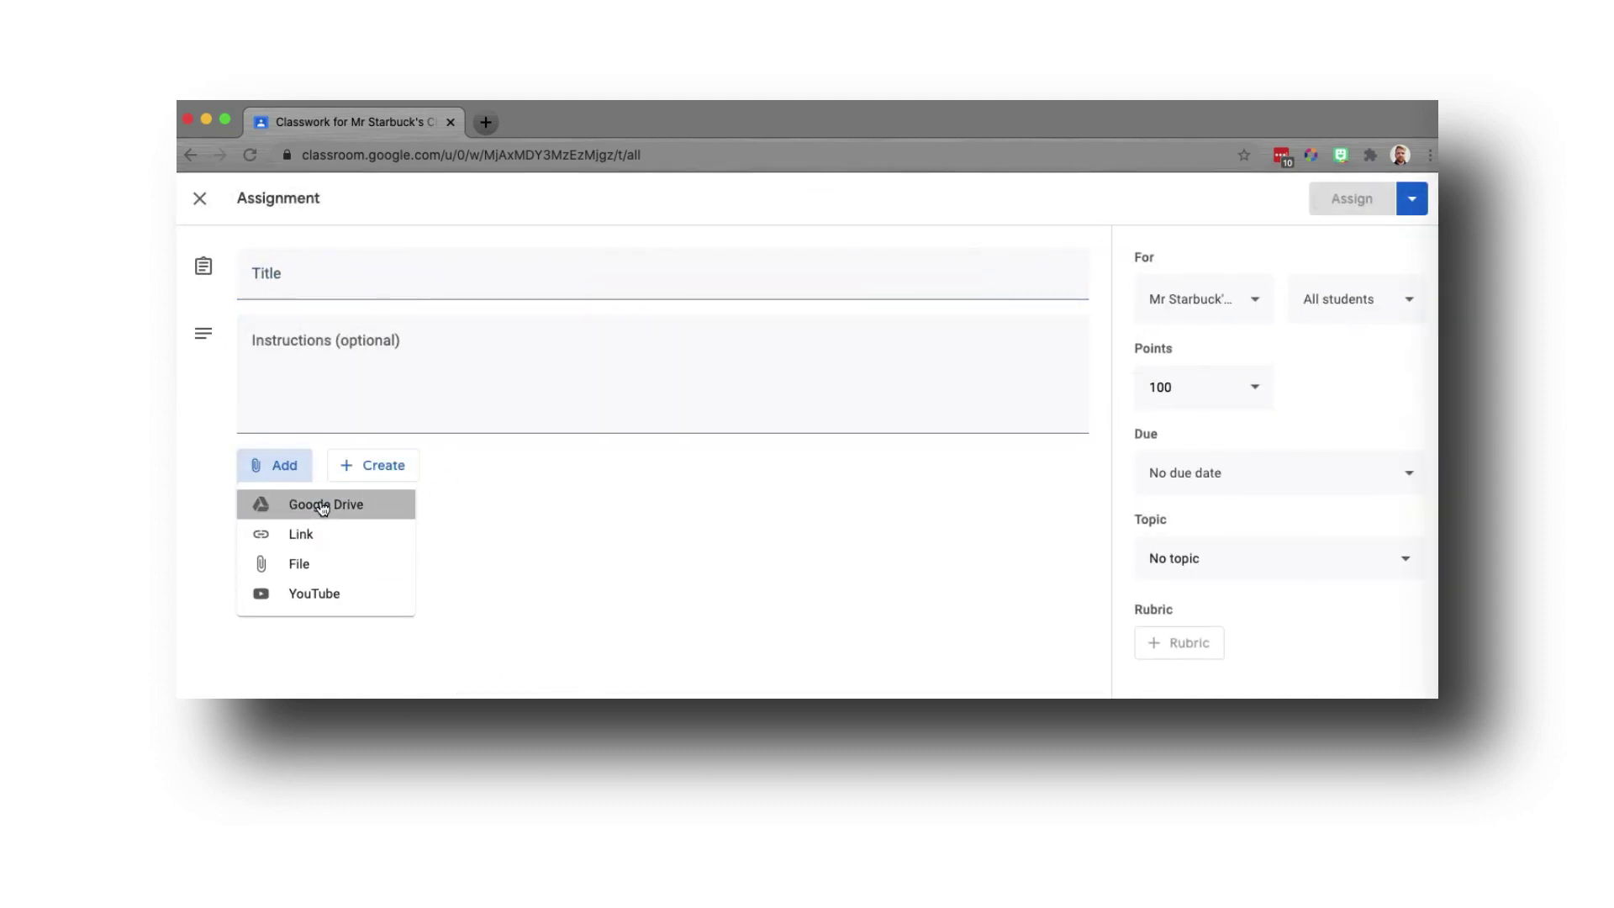
click(320, 503)
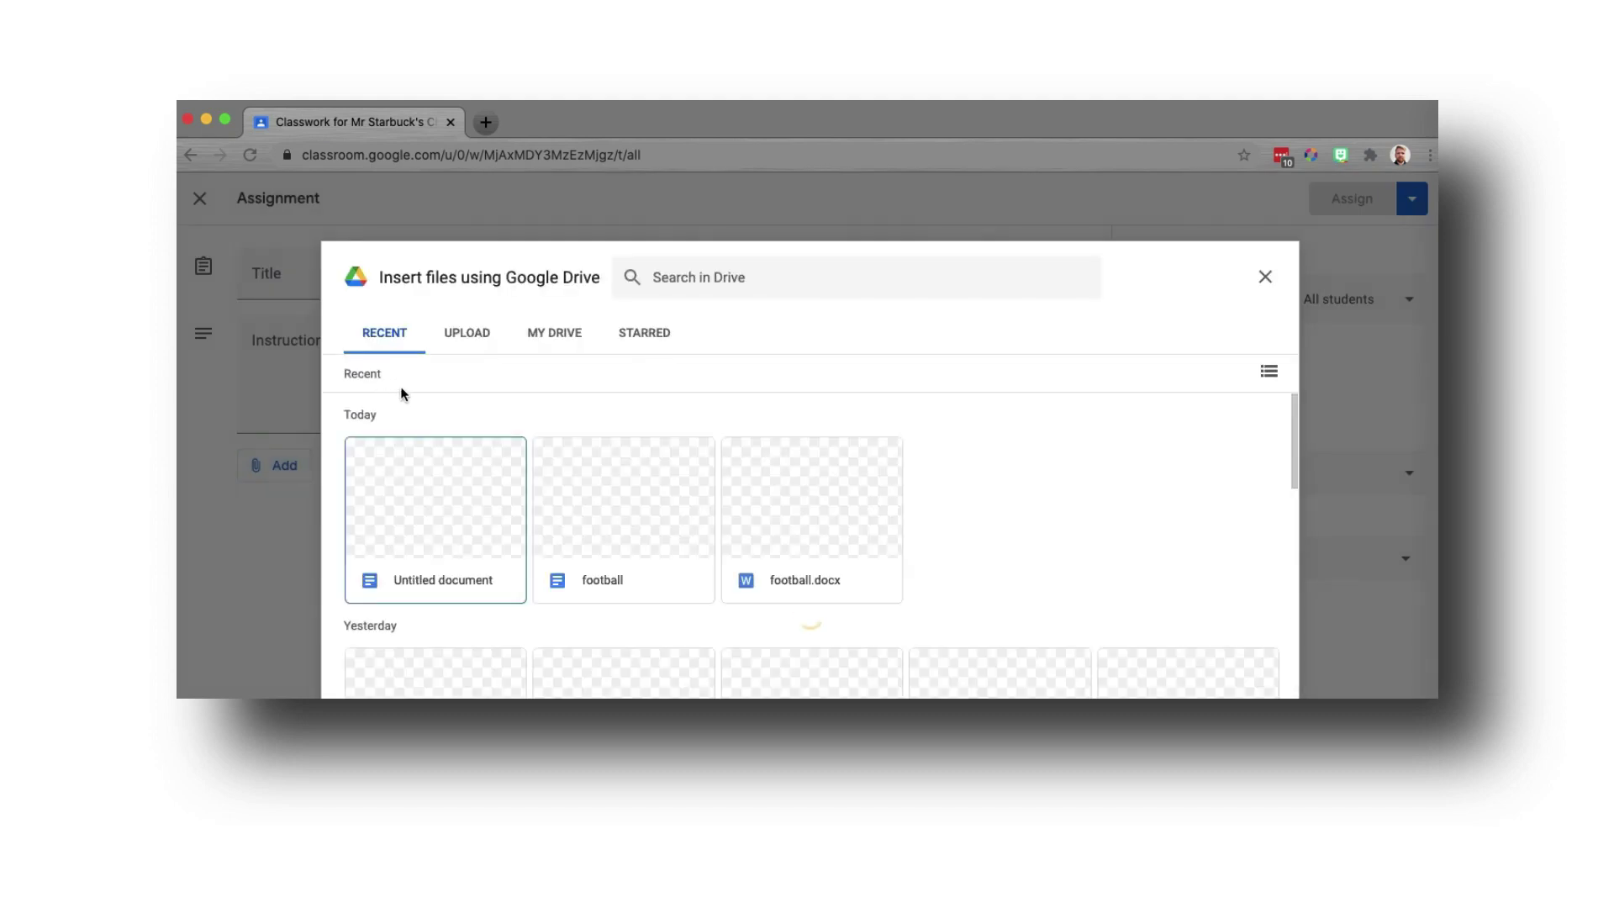
click(618, 519)
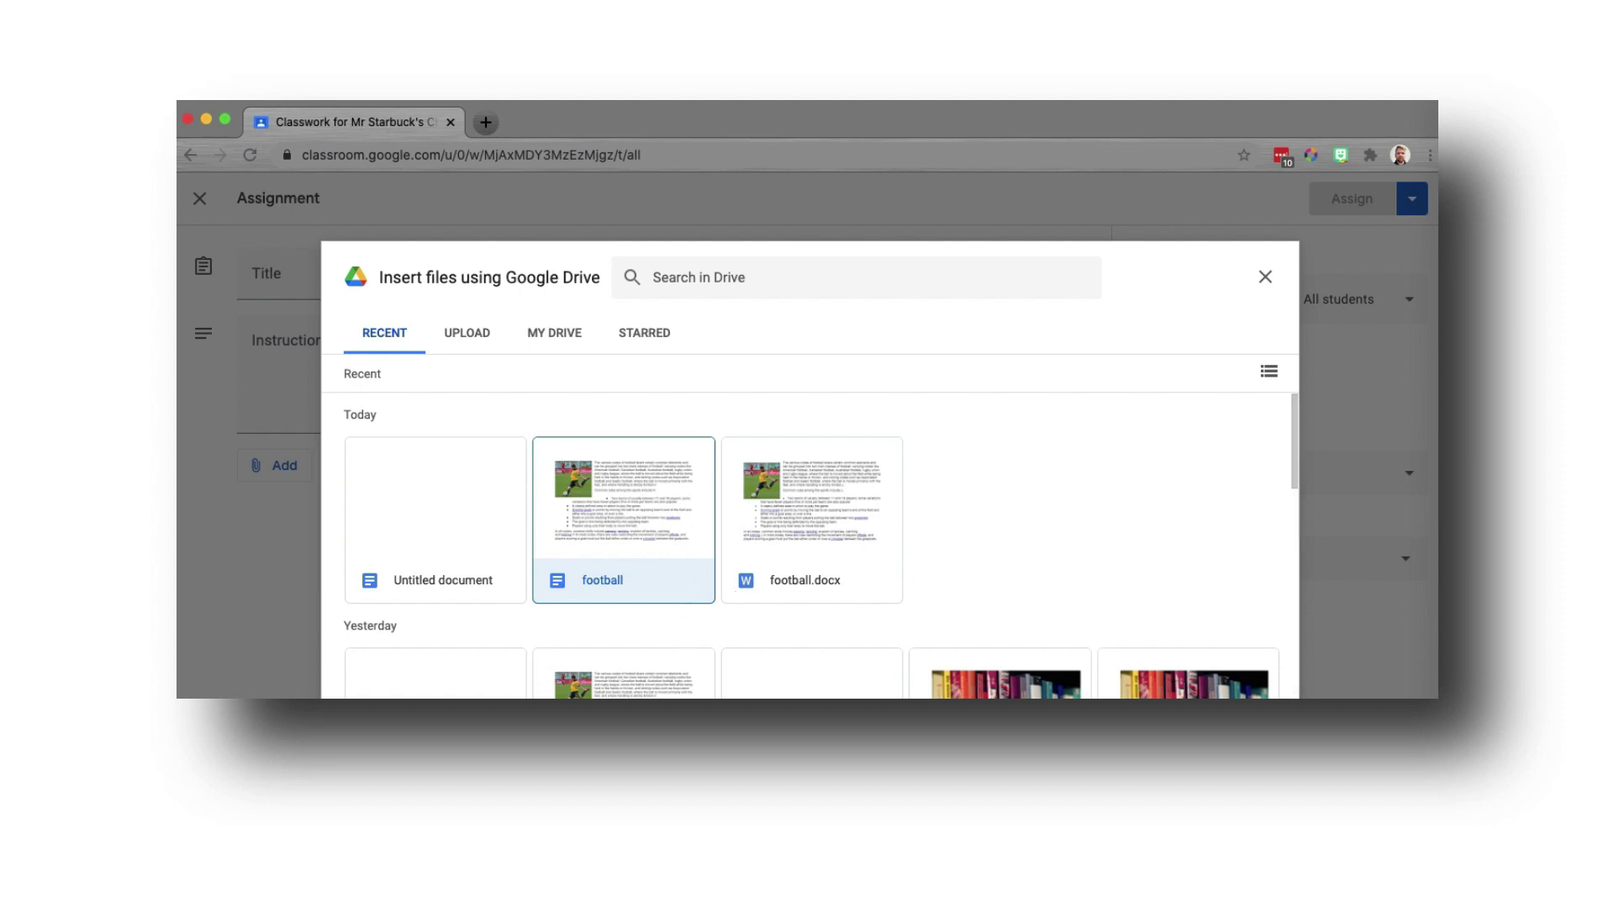
key(Return)
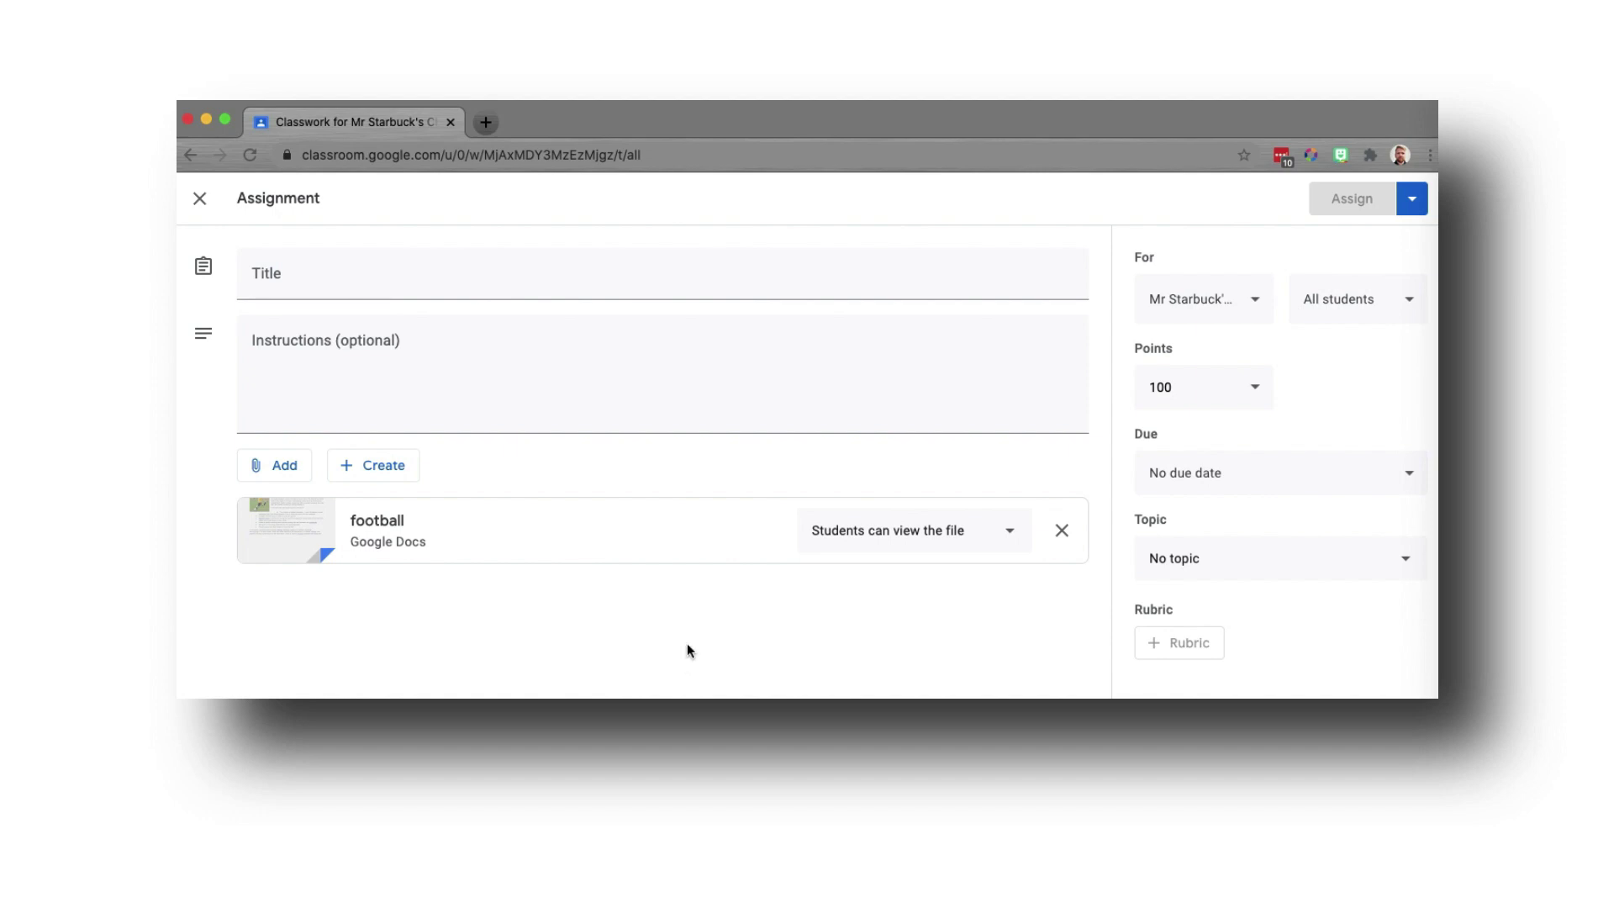
click(891, 547)
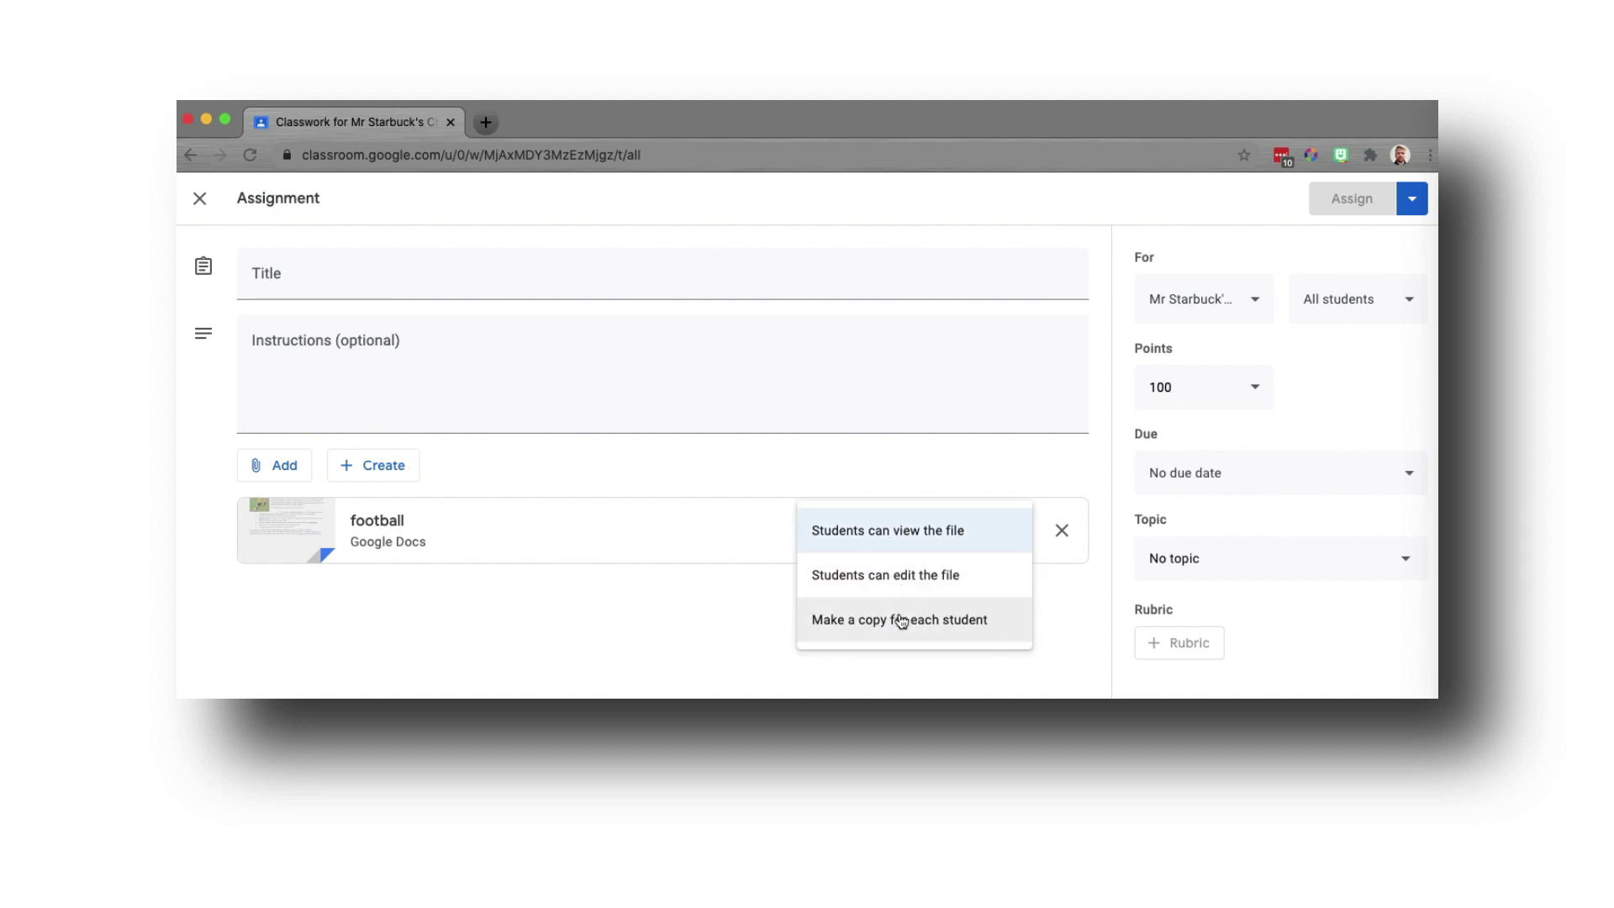
click(852, 620)
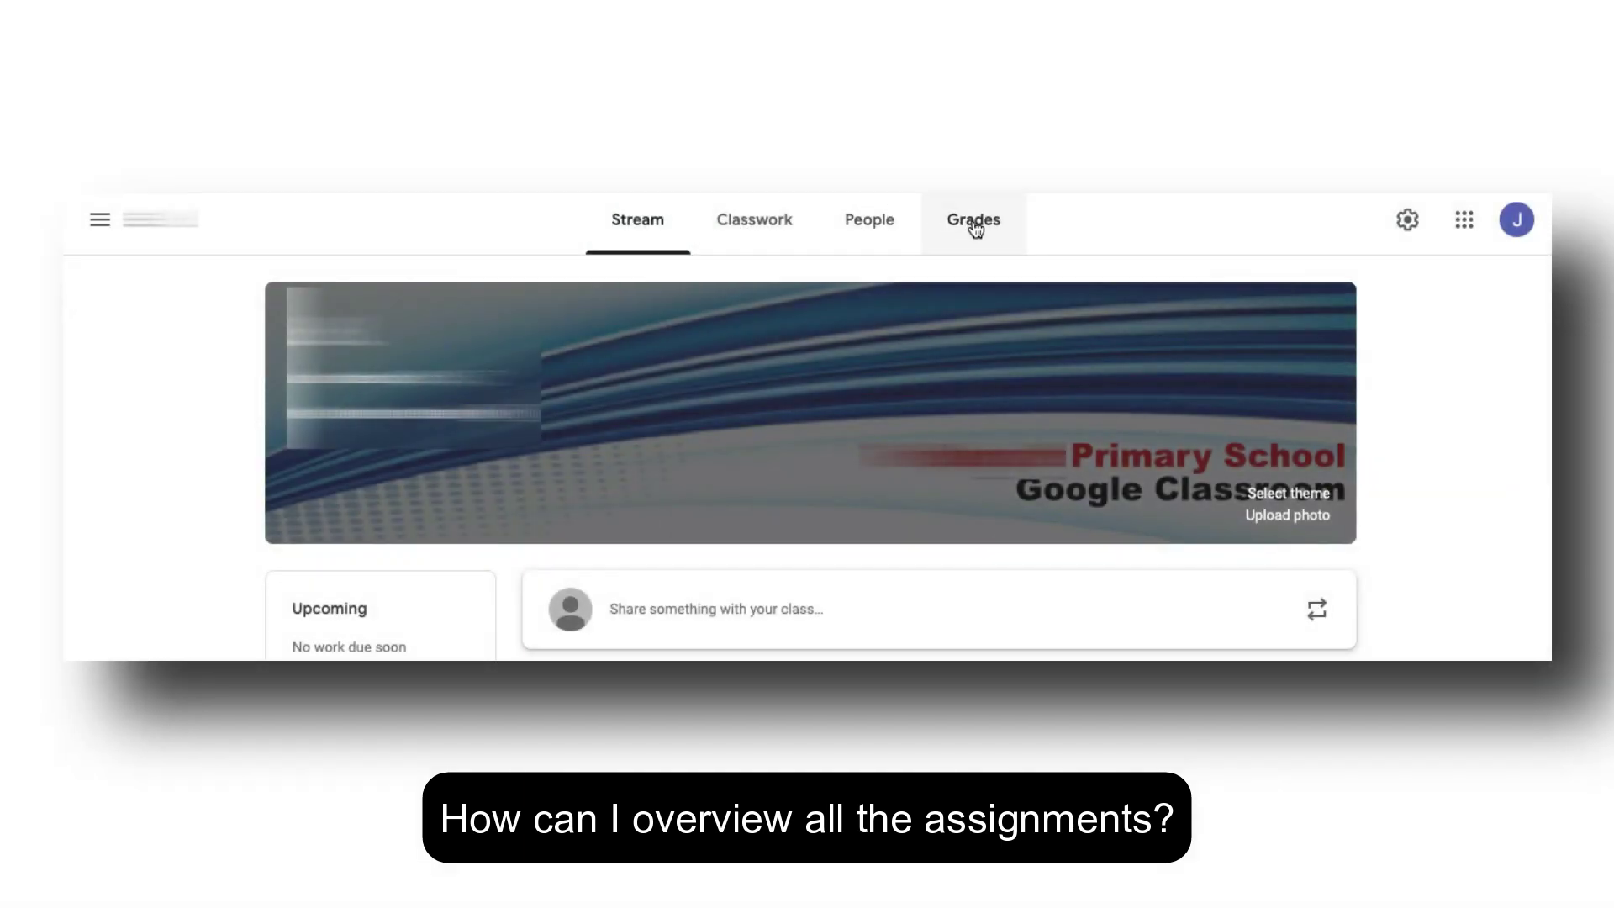
Show the Grades table and scroll down through every student's completion status and marks
click(973, 223)
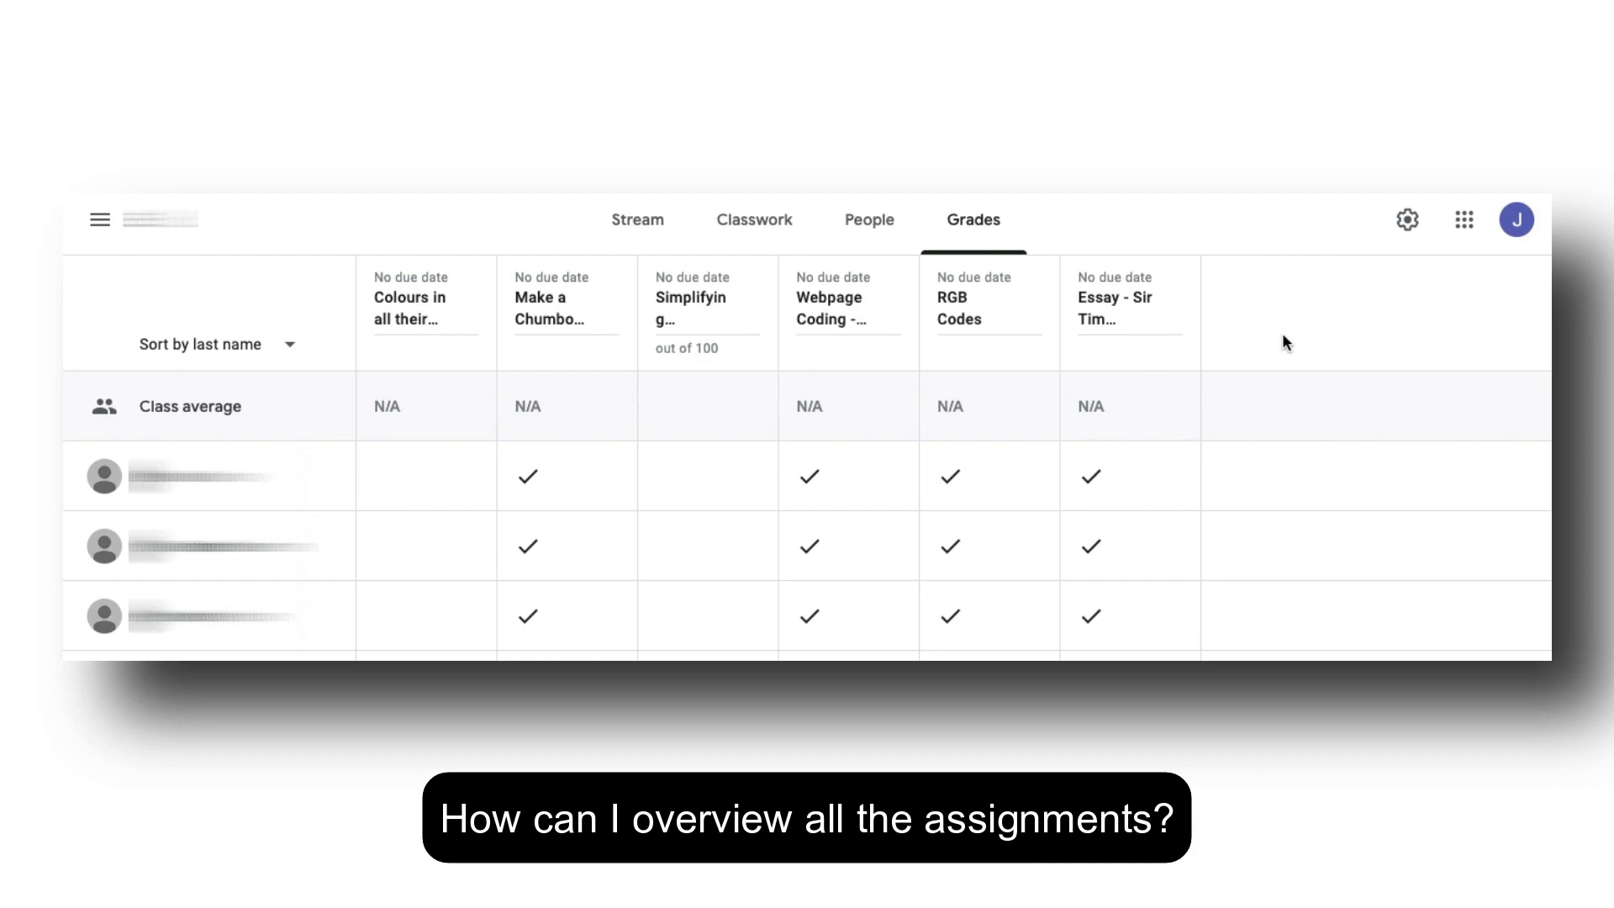
scroll(1283, 335, down, 3)
scroll(1283, 335, down, 5)
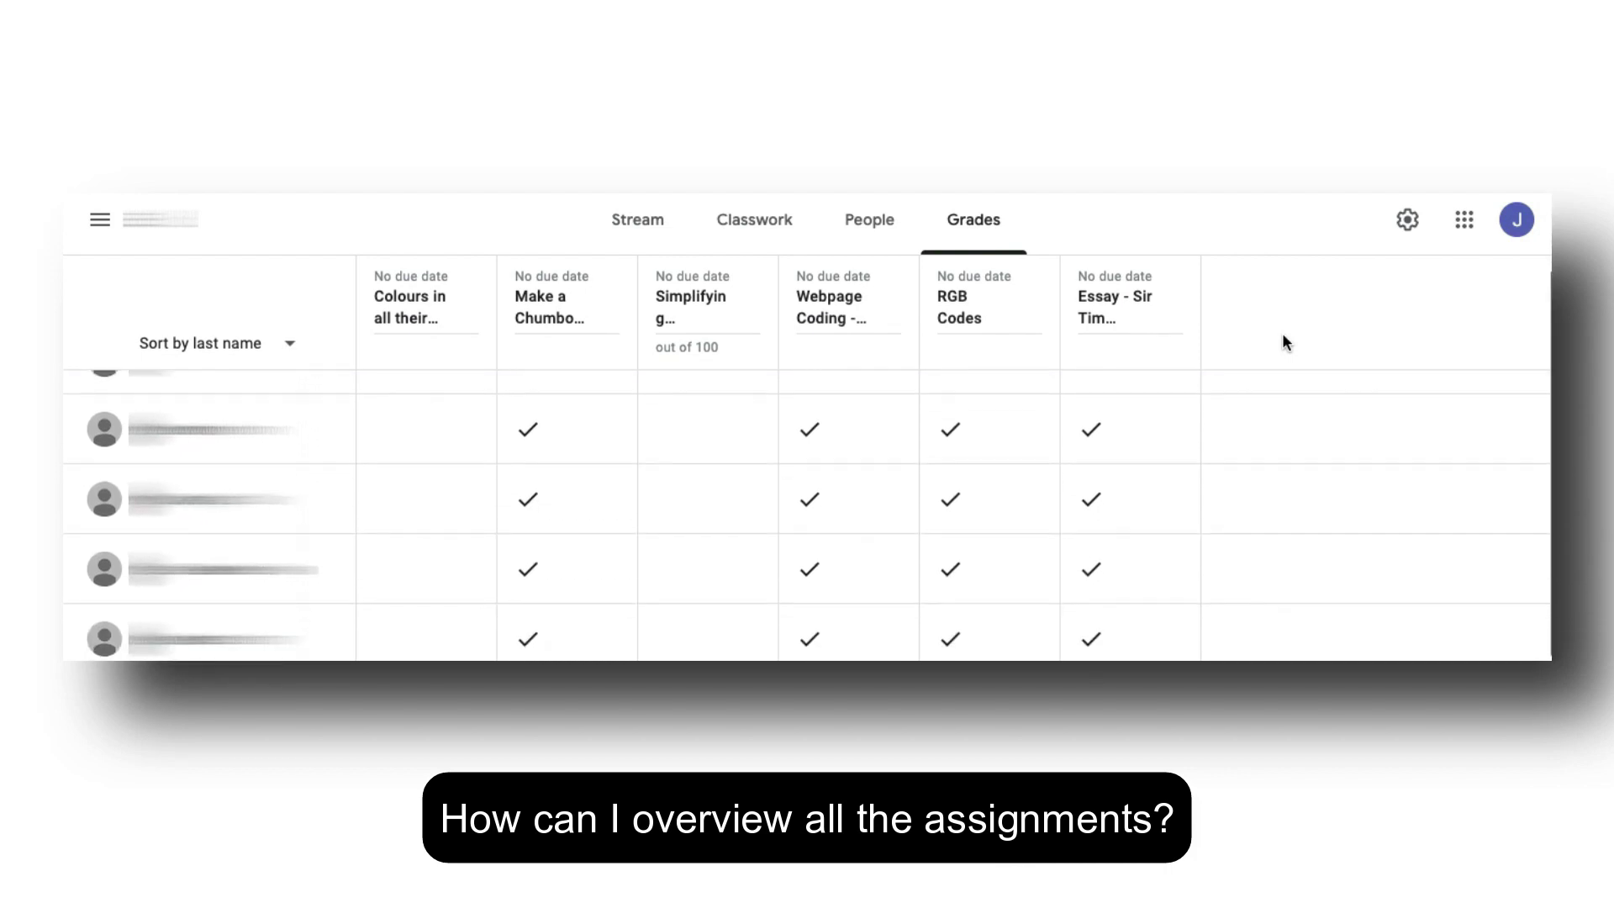
scroll(1282, 335, down, 5)
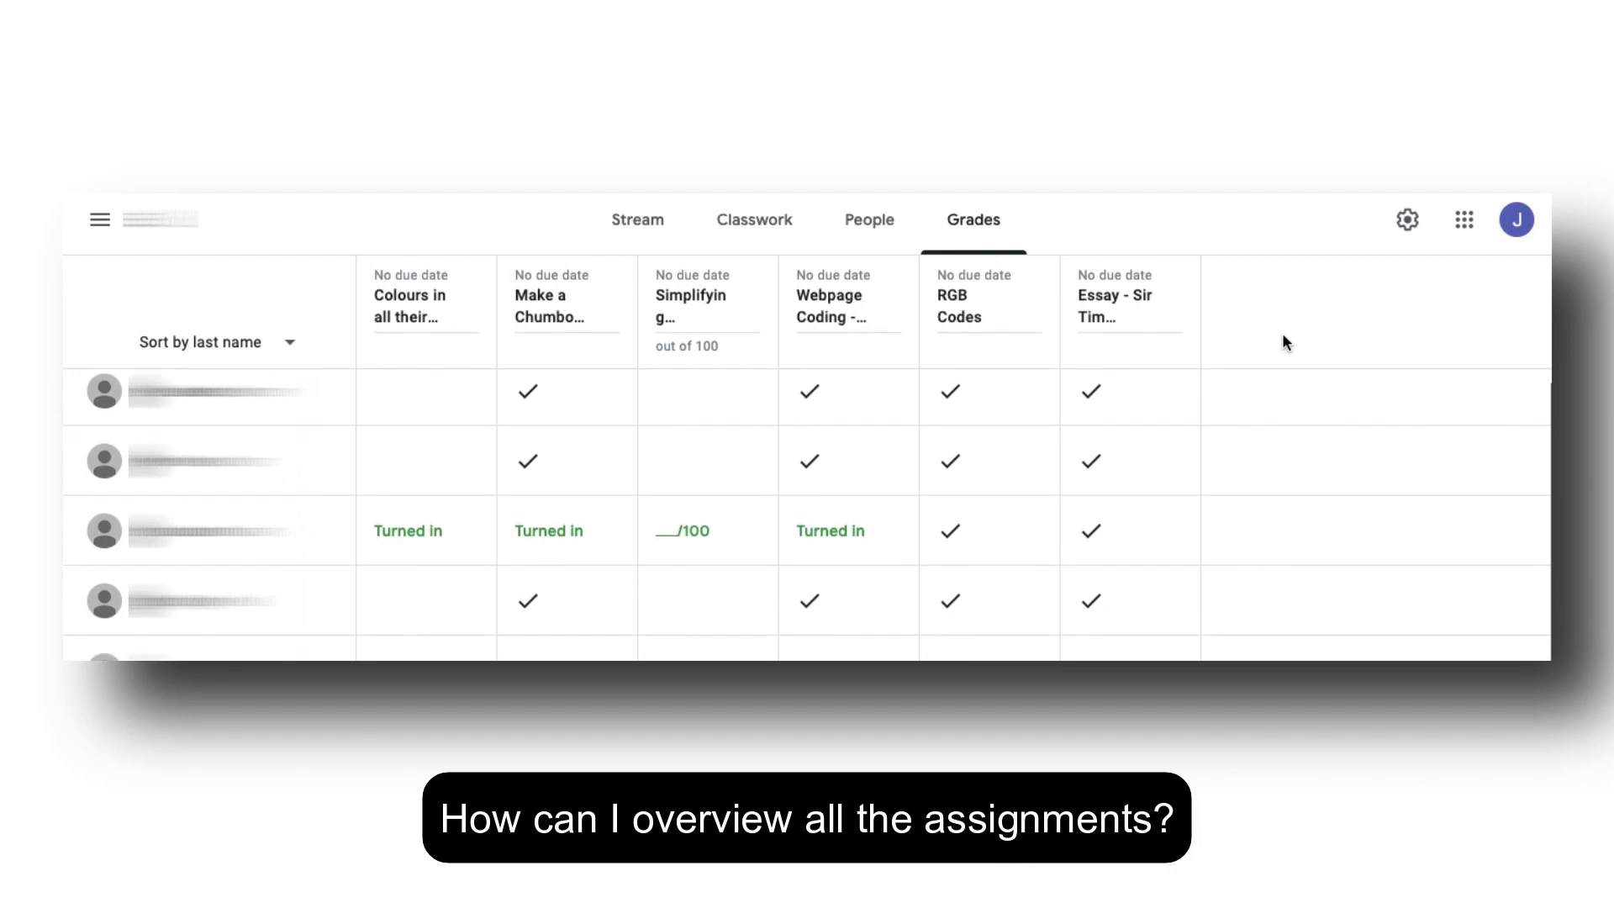
scroll(1283, 335, down, 5)
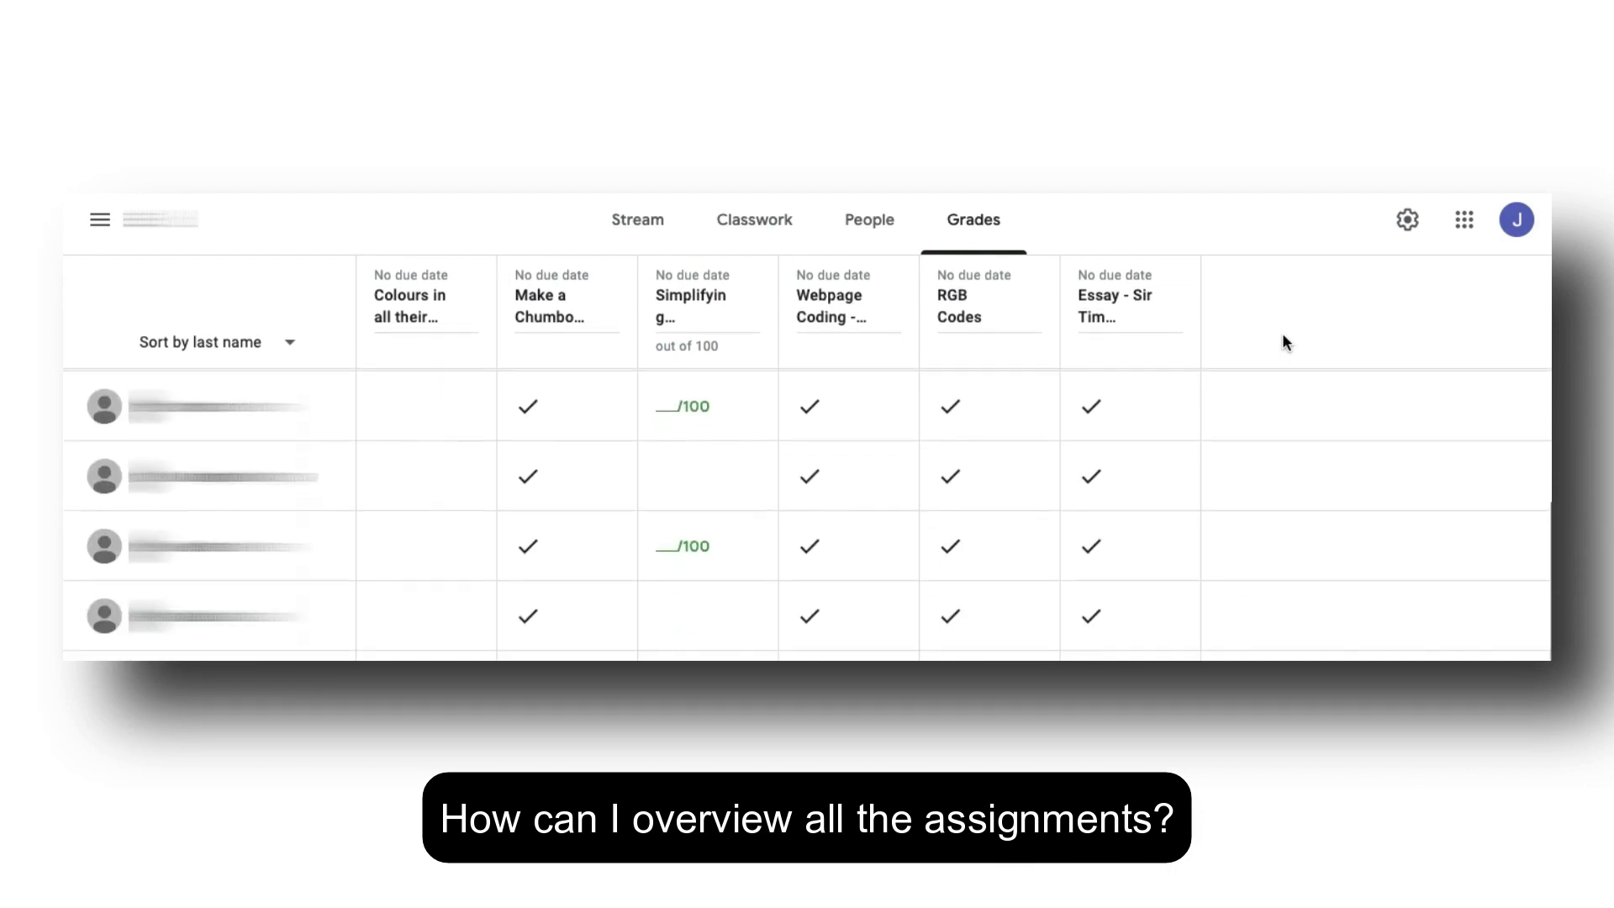
scroll(1283, 339, down, 5)
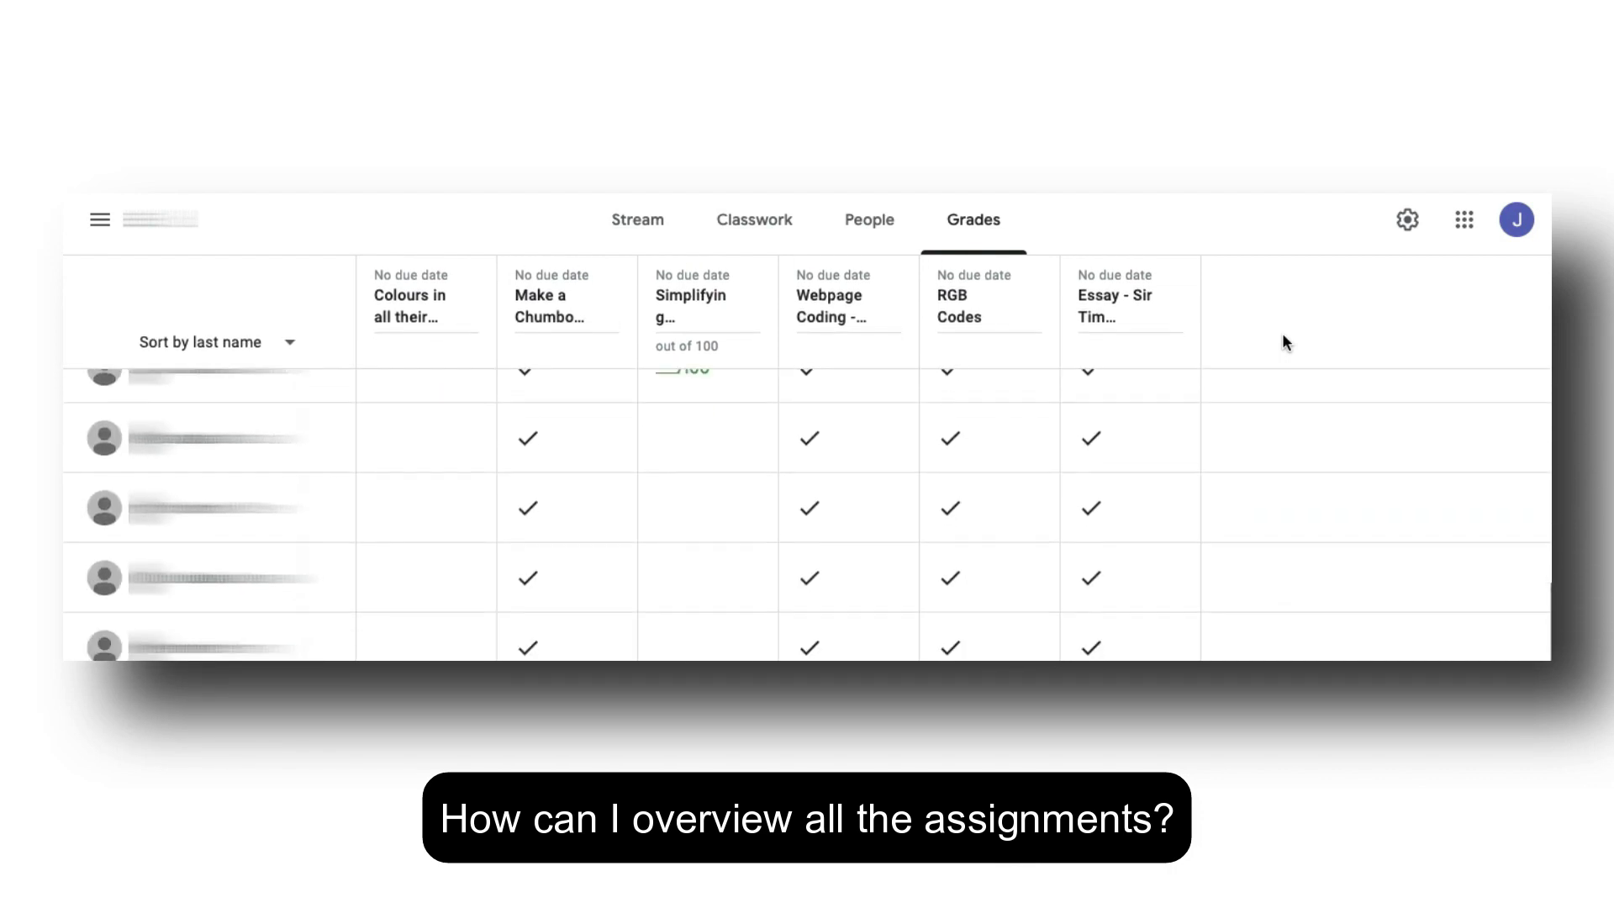